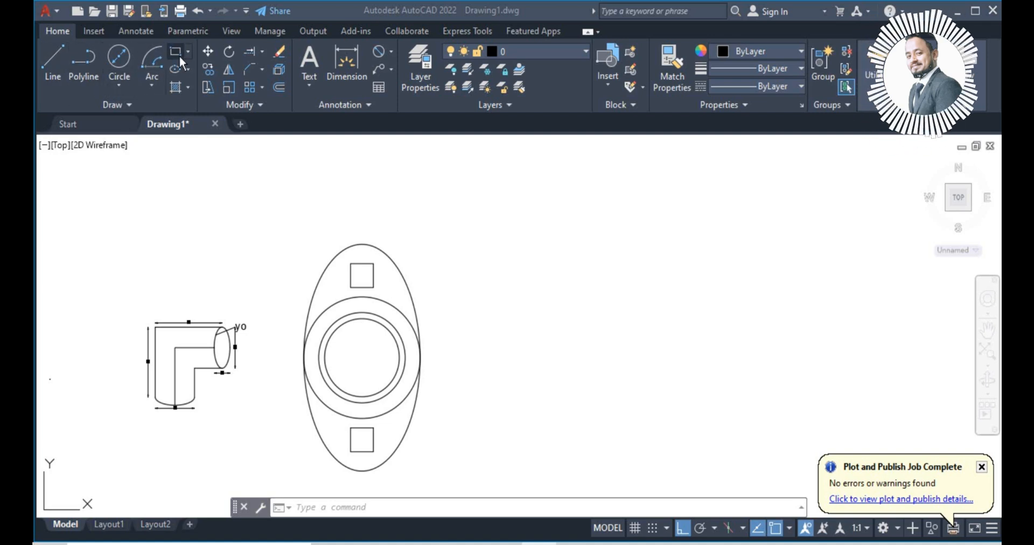
pyautogui.press('pagedown')
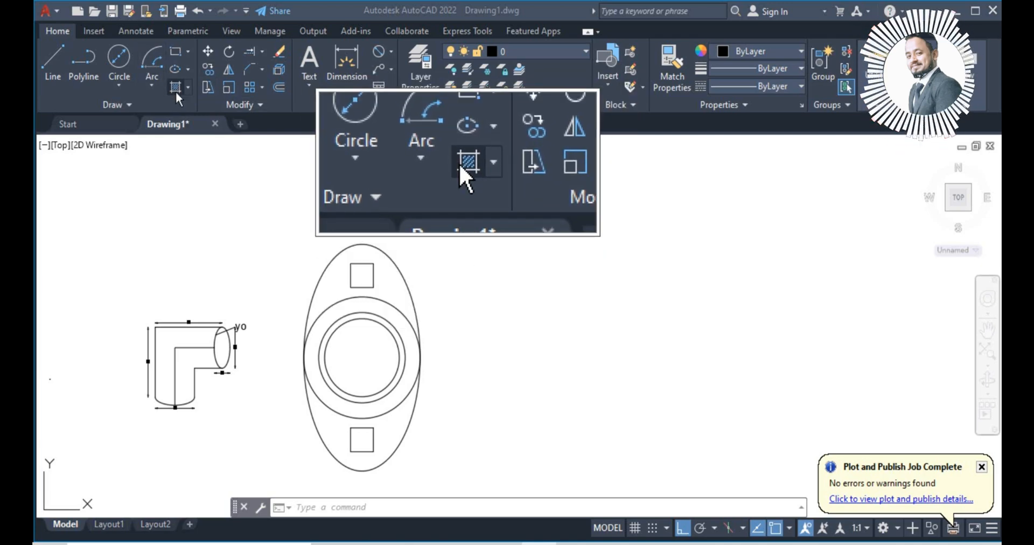
pyautogui.press('pageup')
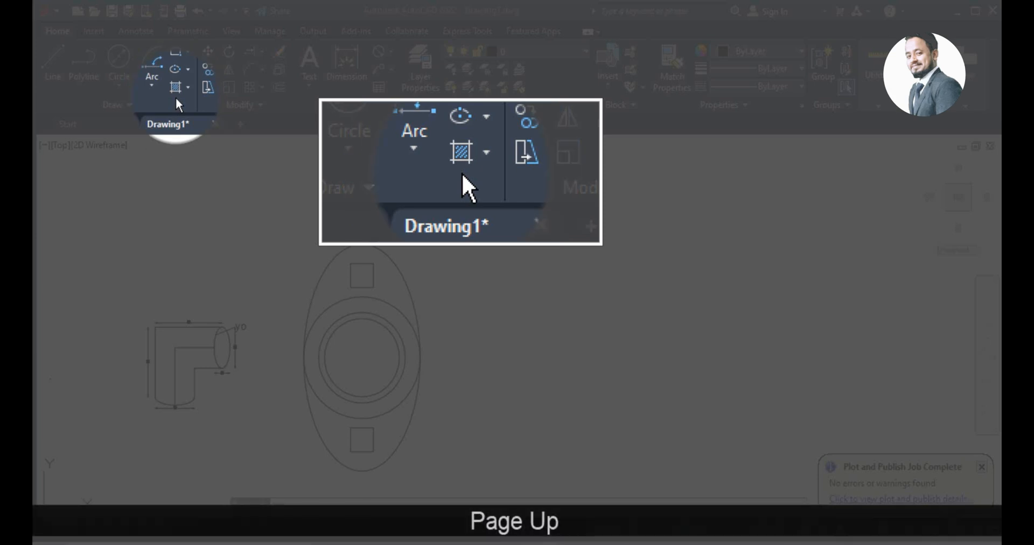
pyautogui.press('pagedown')
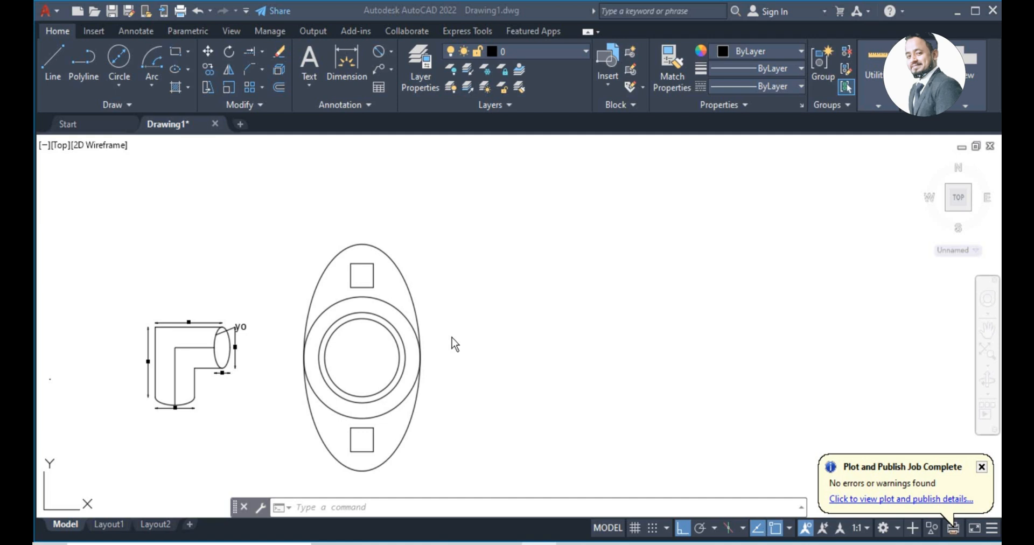
pyautogui.press('h')
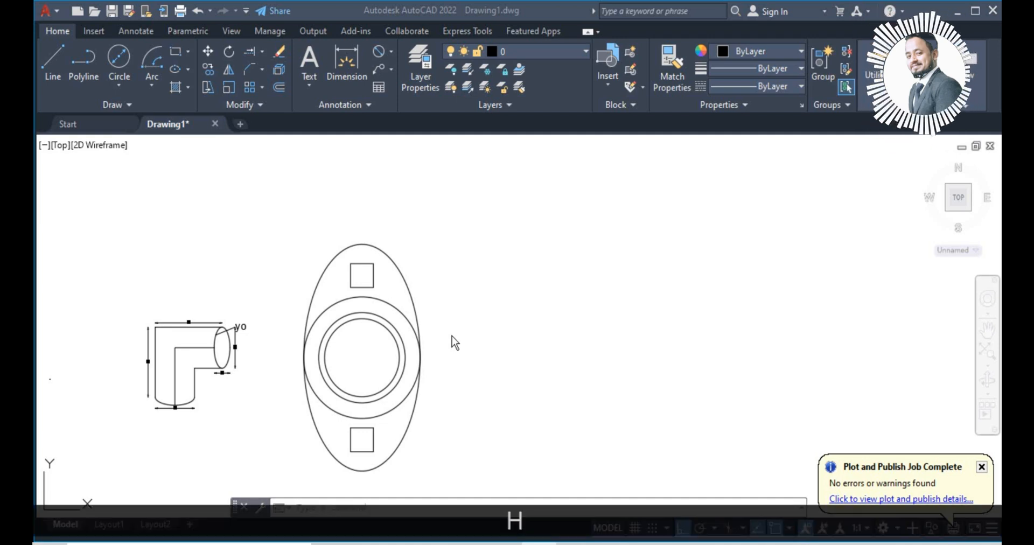
pyautogui.click(452, 334)
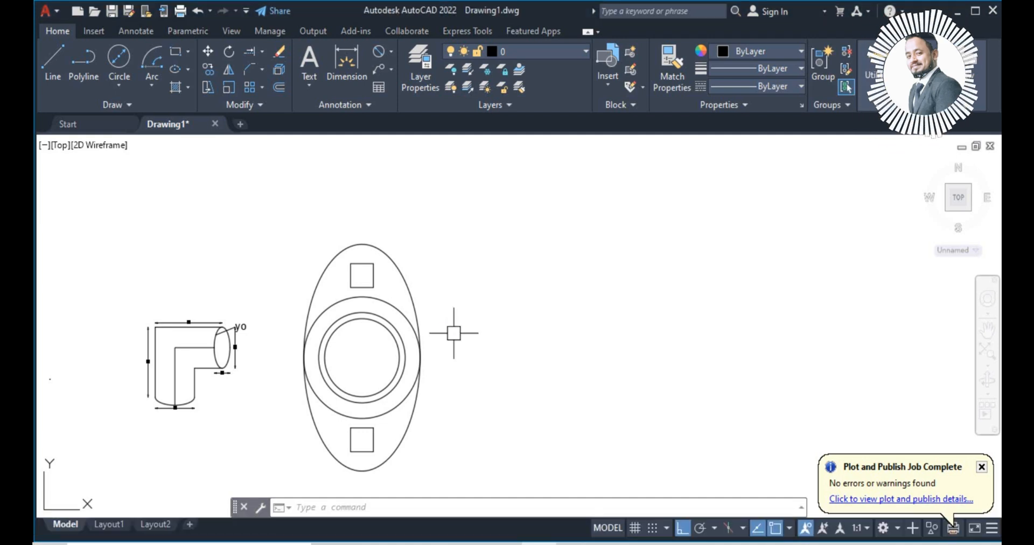
pyautogui.write('H')
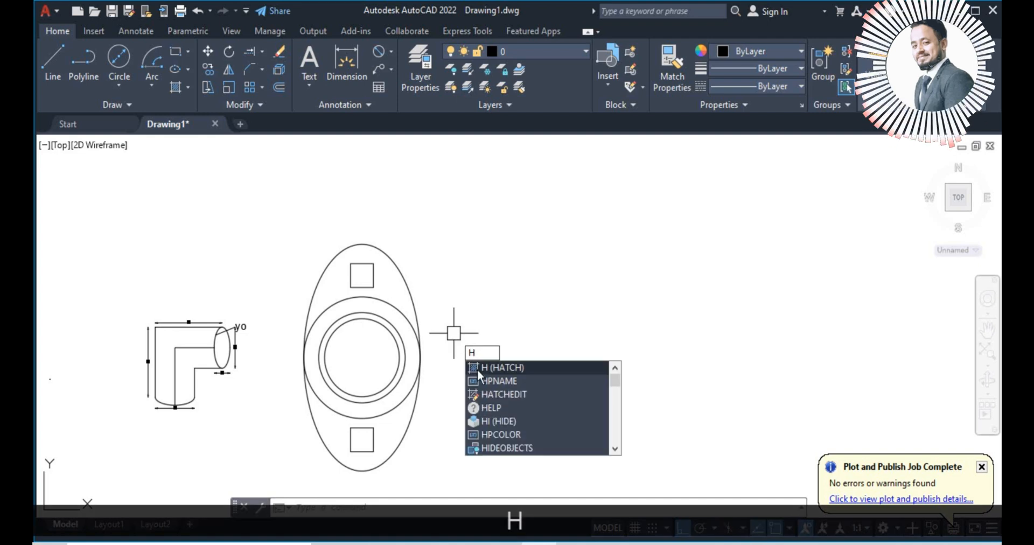
pyautogui.press('Escape')
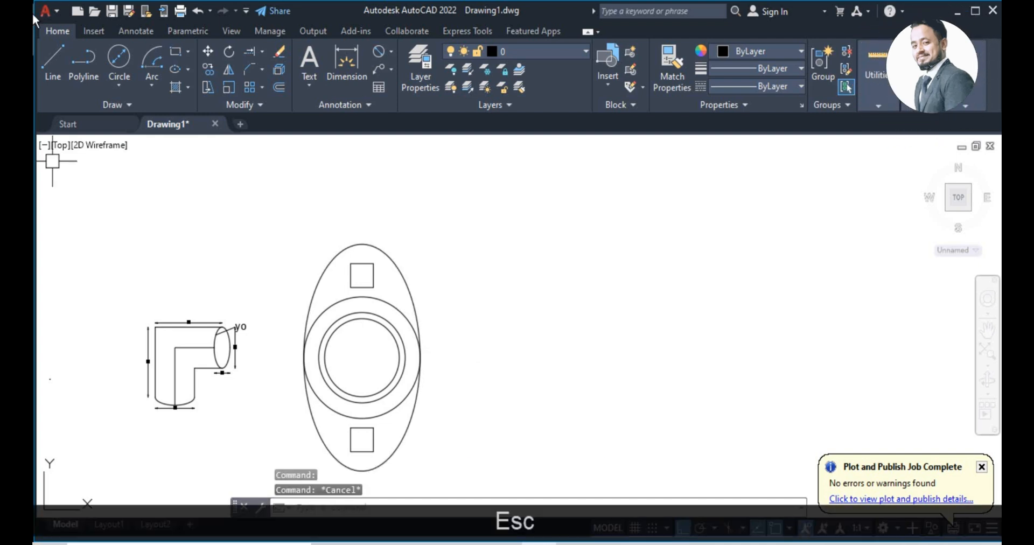
# Hatch the innermost circle and the upper part of the ellipse with the SOLID pattern, and try to hatch the lower part.
pyautogui.click(177, 86)
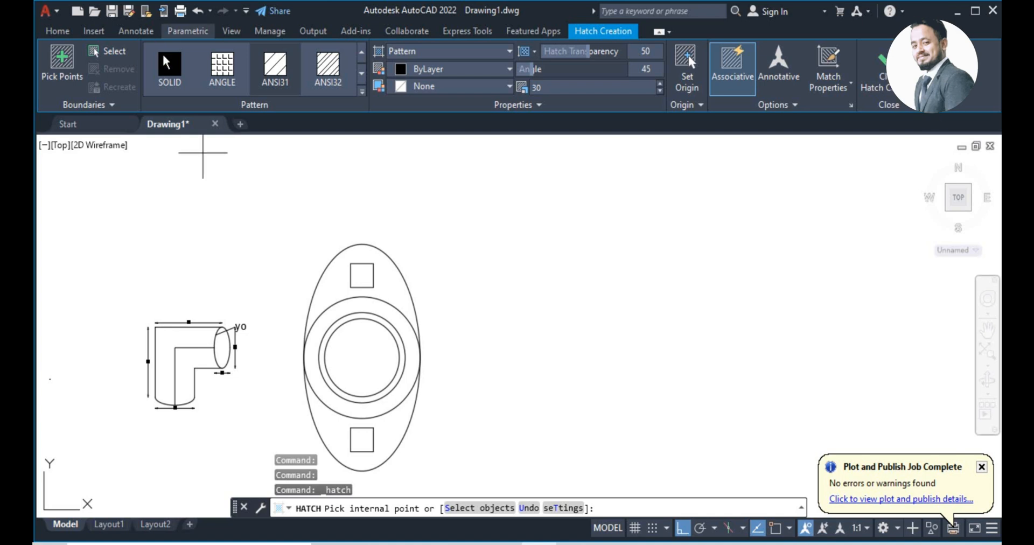
pyautogui.click(164, 74)
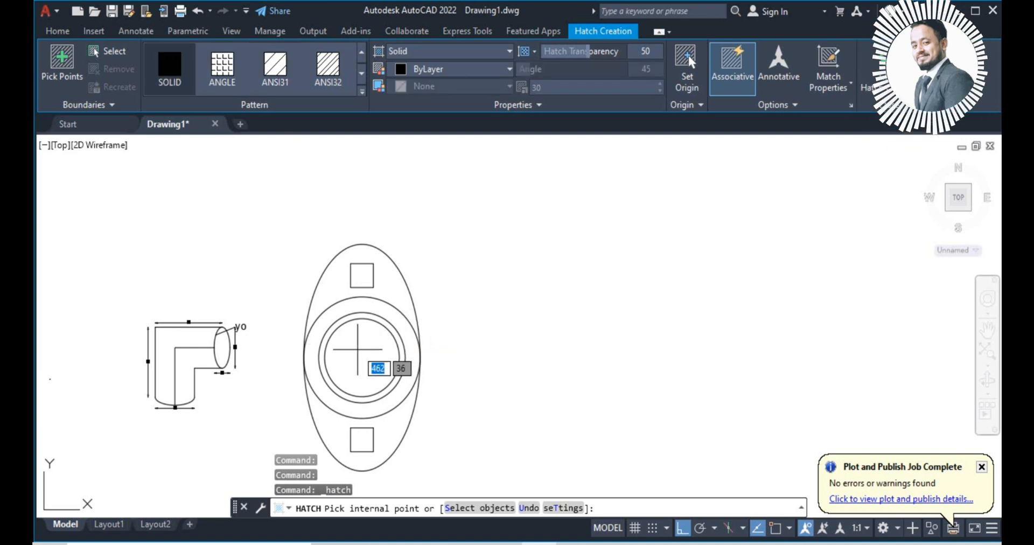
pyautogui.click(357, 349)
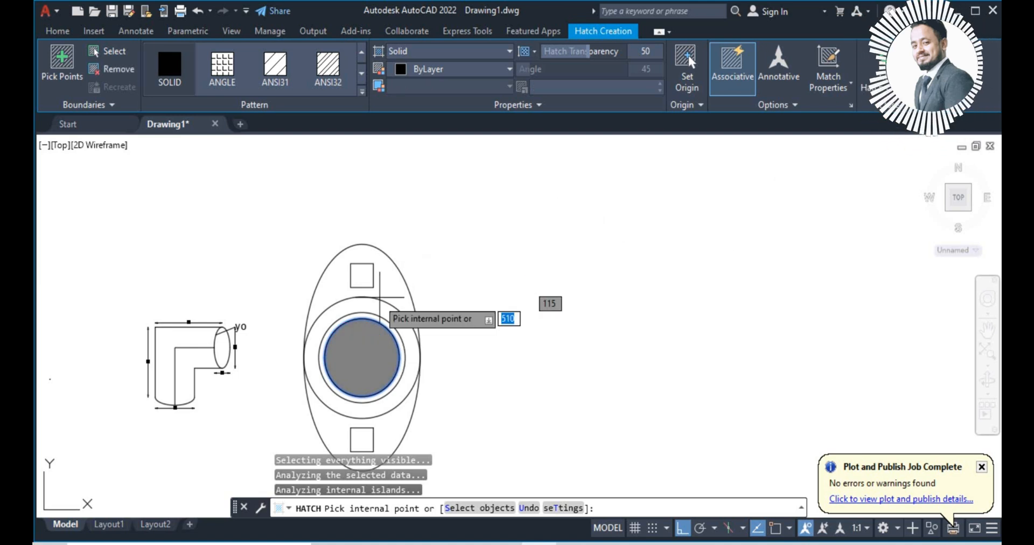
pyautogui.click(377, 292)
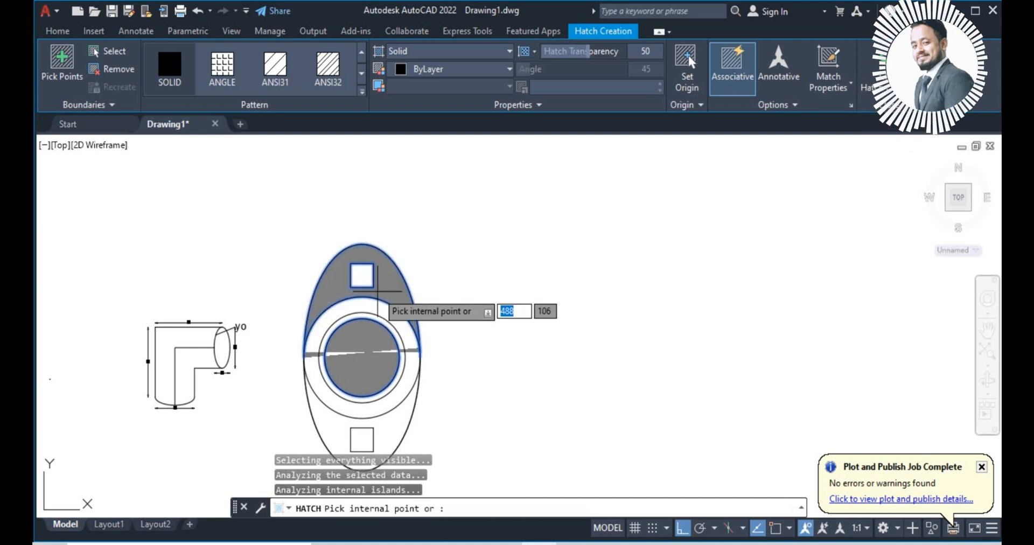
pyautogui.click(399, 411)
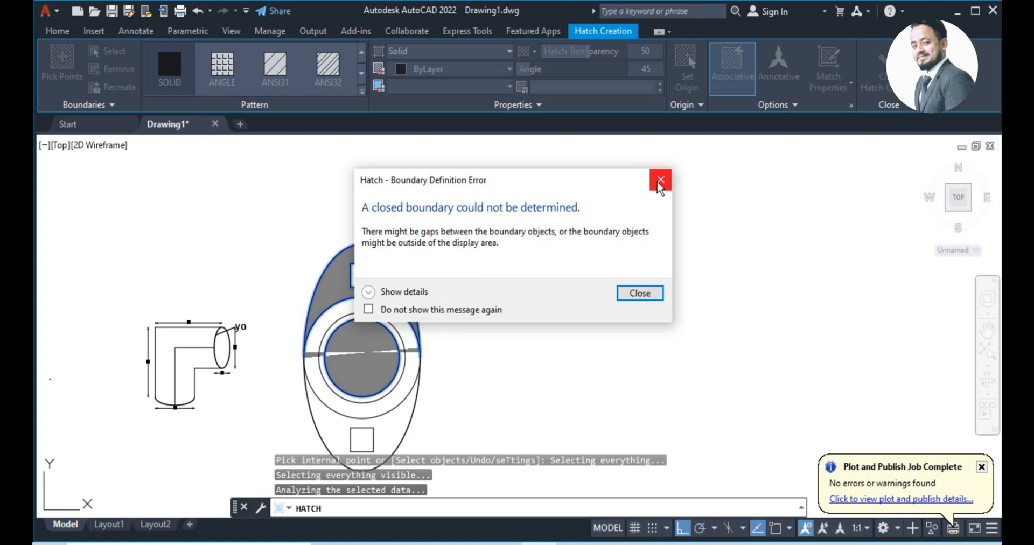
pyautogui.click(659, 183)
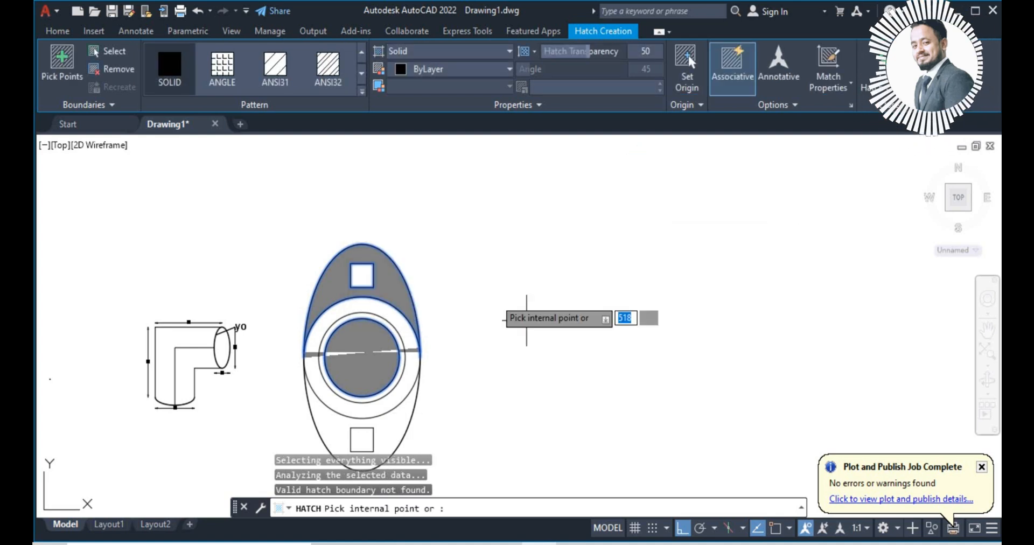
# Undo the solid hatches in the circle and ellipse and leave the Hatch command.
pyautogui.hotkey('ctrl', 'z')
pyautogui.hotkey('ctrl', 'z')
pyautogui.hotkey('ctrl', 'z')
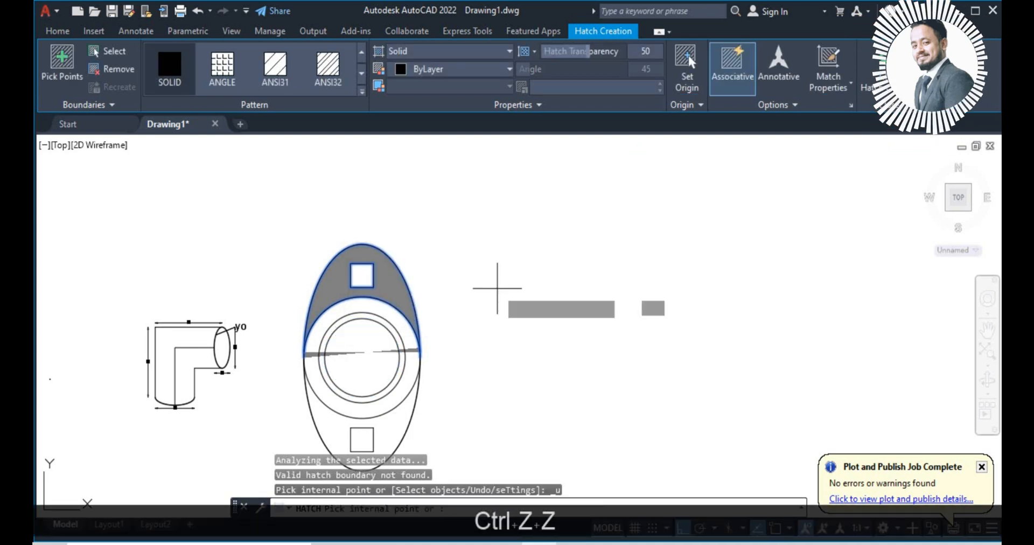
pyautogui.hotkey('ctrl', 'z')
pyautogui.press('Escape')
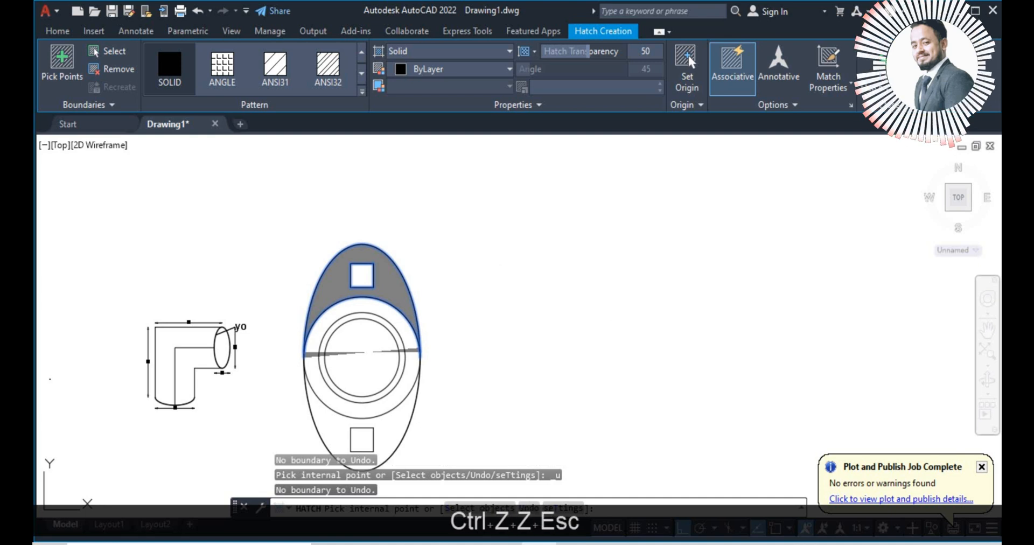
pyautogui.hotkey('ctrl', 'z')
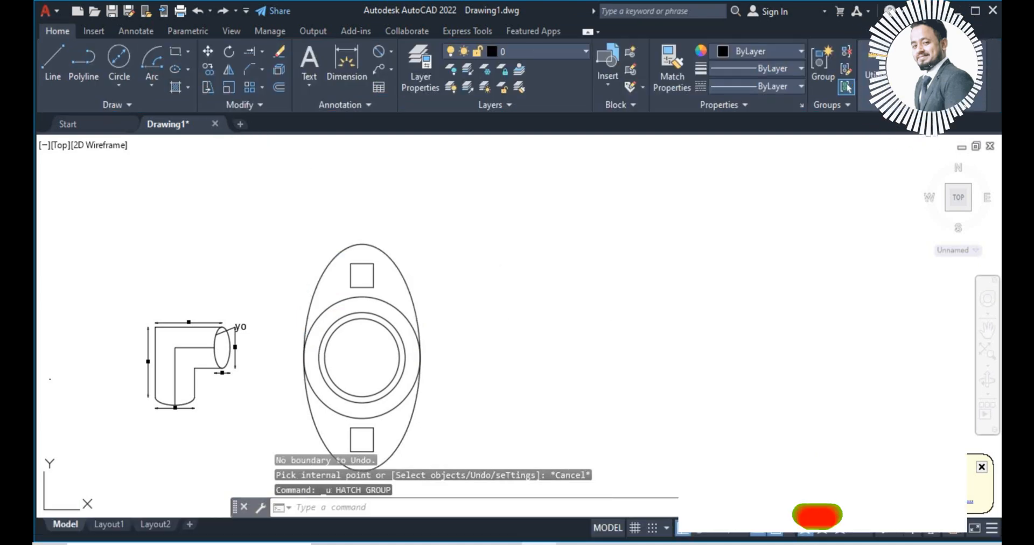
# Hatch the innermost circle of the flange with the ANGLE pattern and set the hatch angle to 90.
pyautogui.click(175, 88)
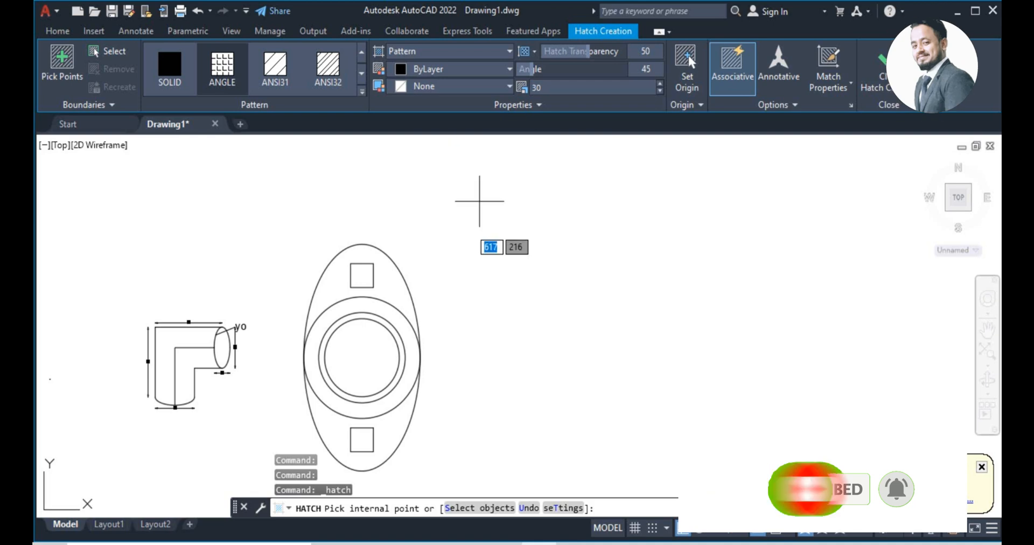
pyautogui.click(361, 362)
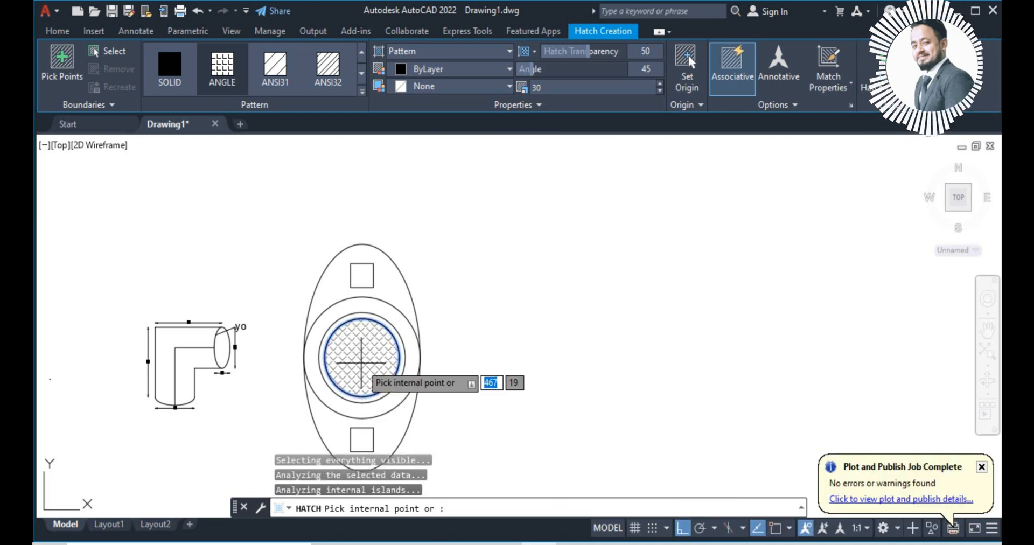
pyautogui.scroll(6, 376, 423)
pyautogui.press('alt')
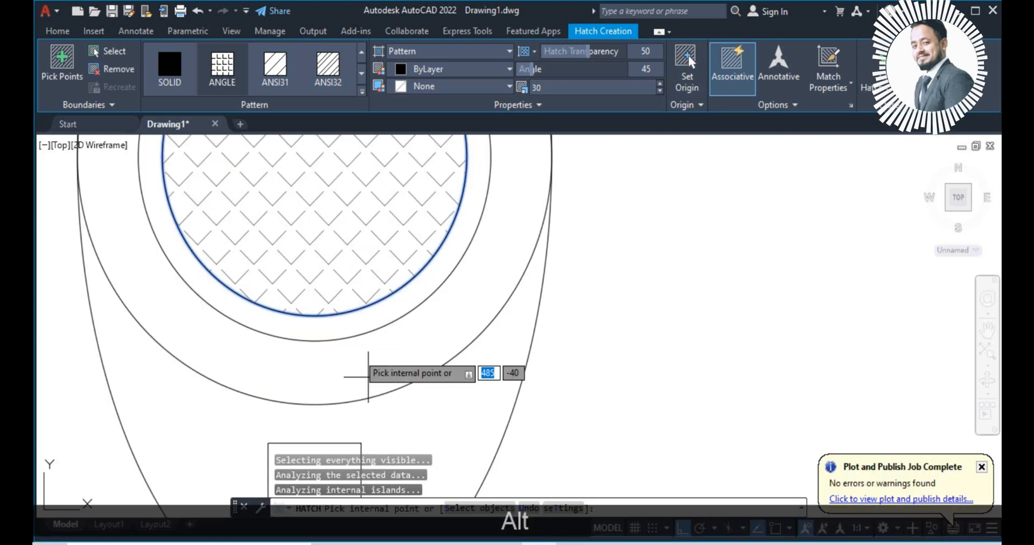
pyautogui.scroll(-4, 350, 333)
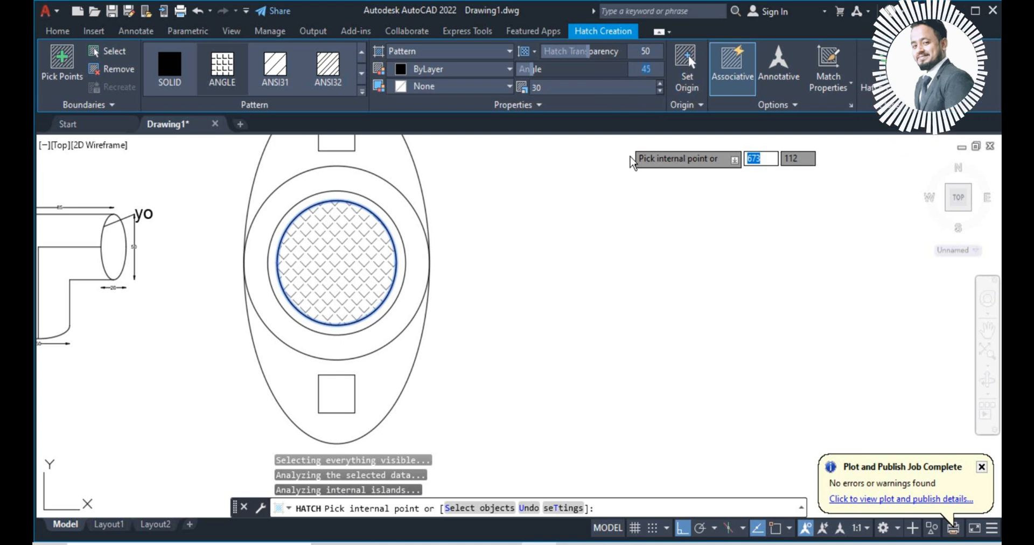
pyautogui.write('90')
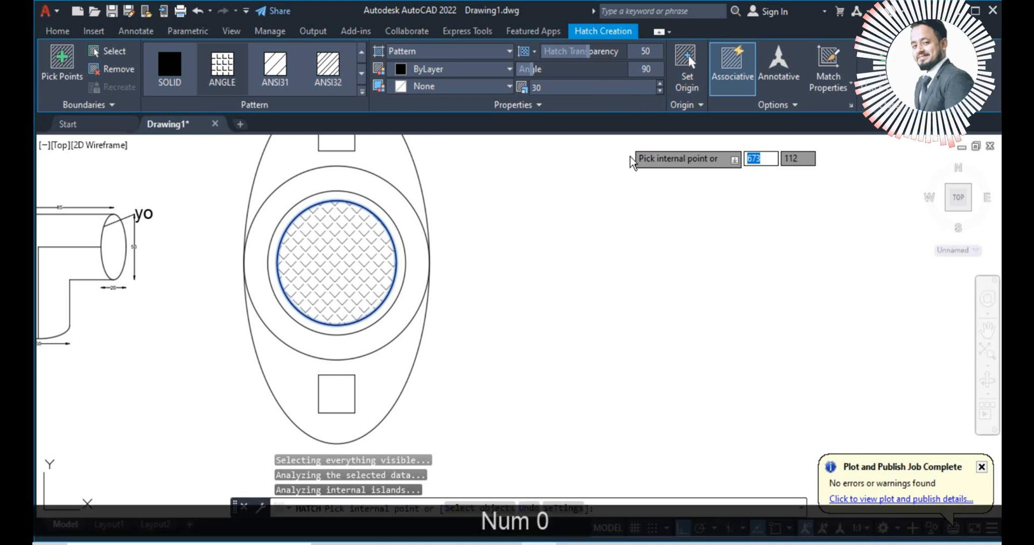
pyautogui.press('Return')
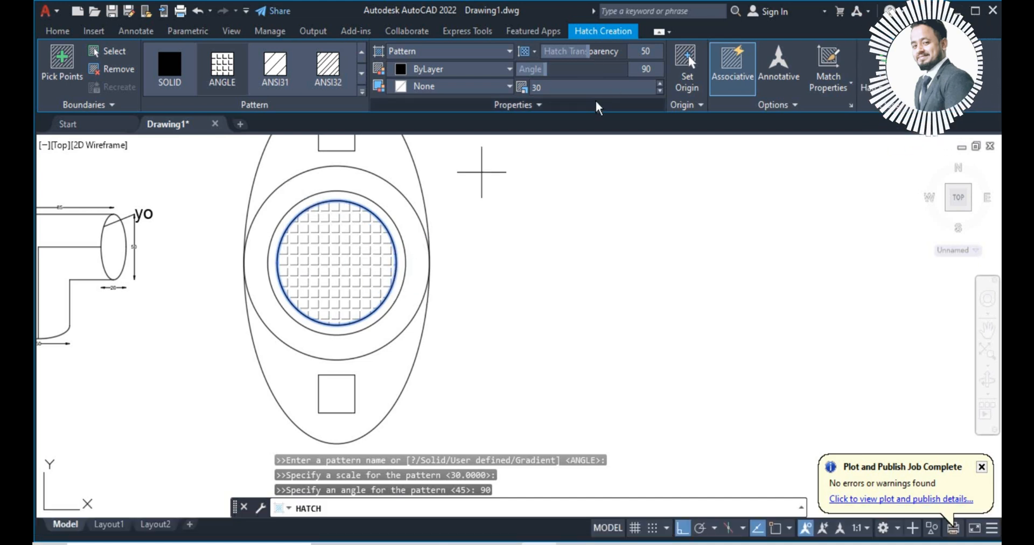
# Try hatch pattern scales of 1 and 50 on the innermost circle's hatch.
pyautogui.click(587, 87)
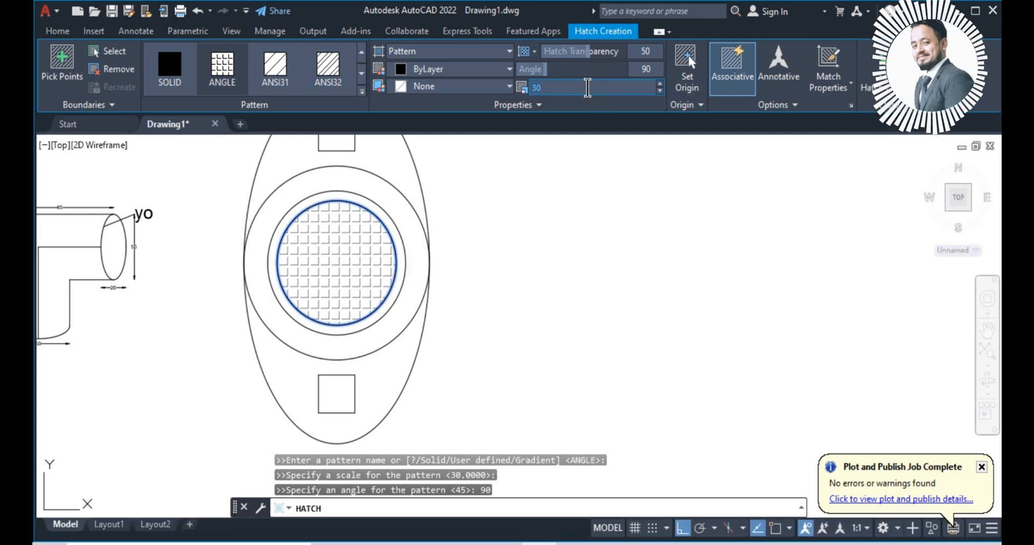
pyautogui.write('1')
pyautogui.press('Return')
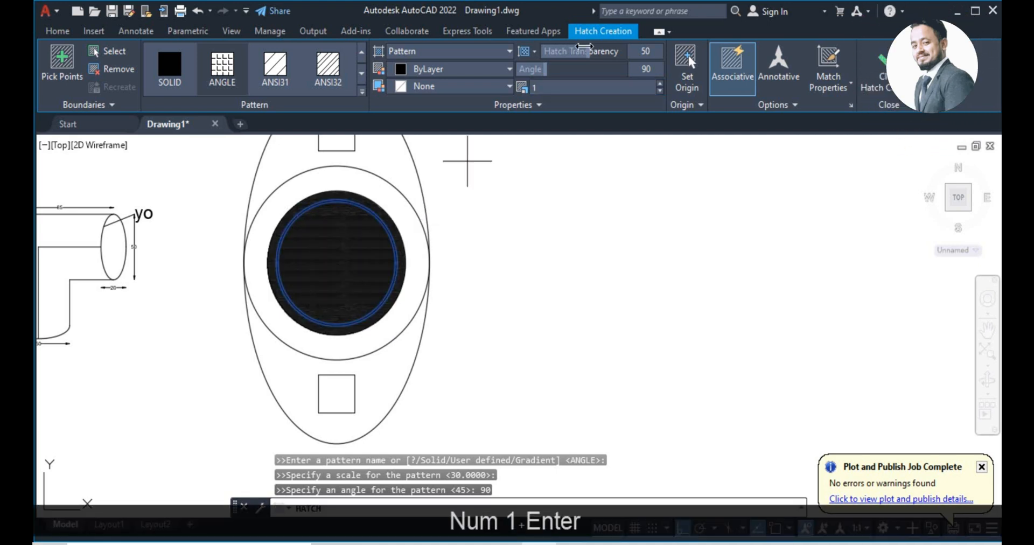
pyautogui.click(541, 86)
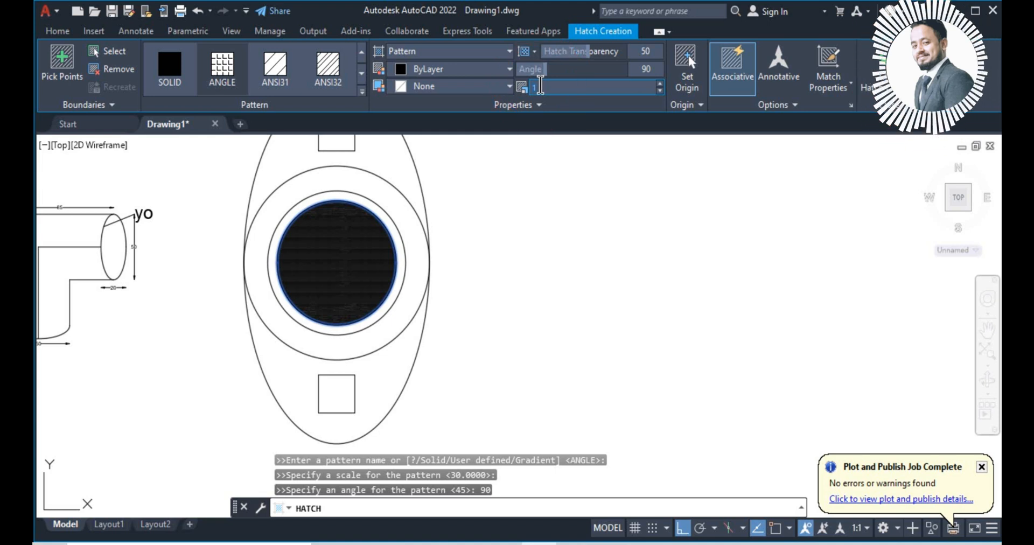
pyautogui.write('50')
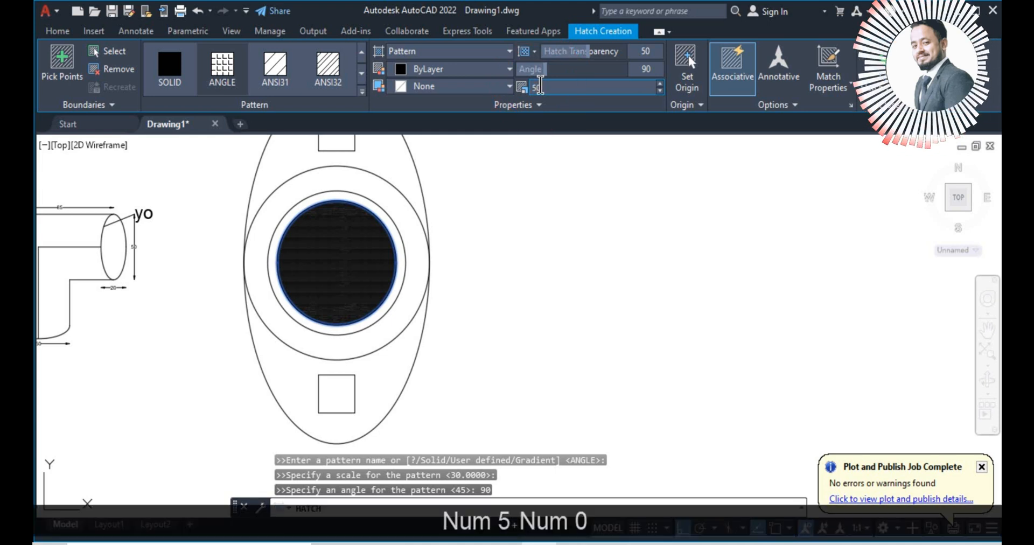
pyautogui.press('Return')
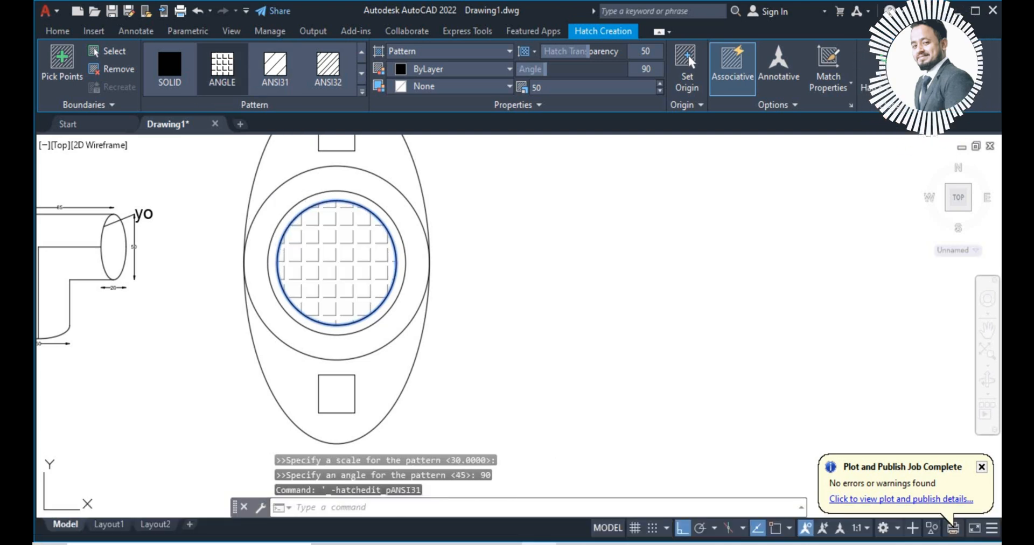
# Try the ANSI31 and ANSI32 patterns on the innermost circle's hatch.
pyautogui.click(277, 72)
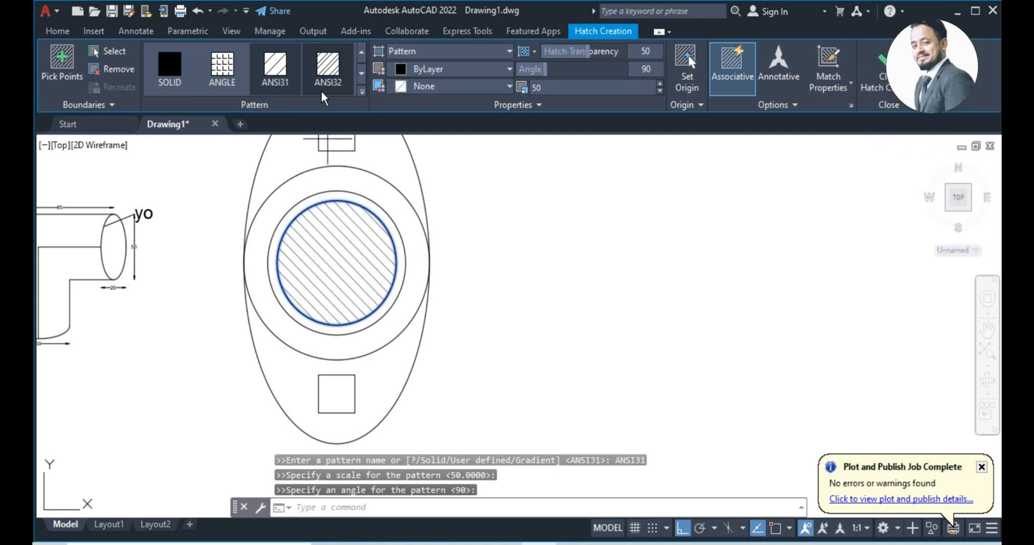
pyautogui.click(328, 70)
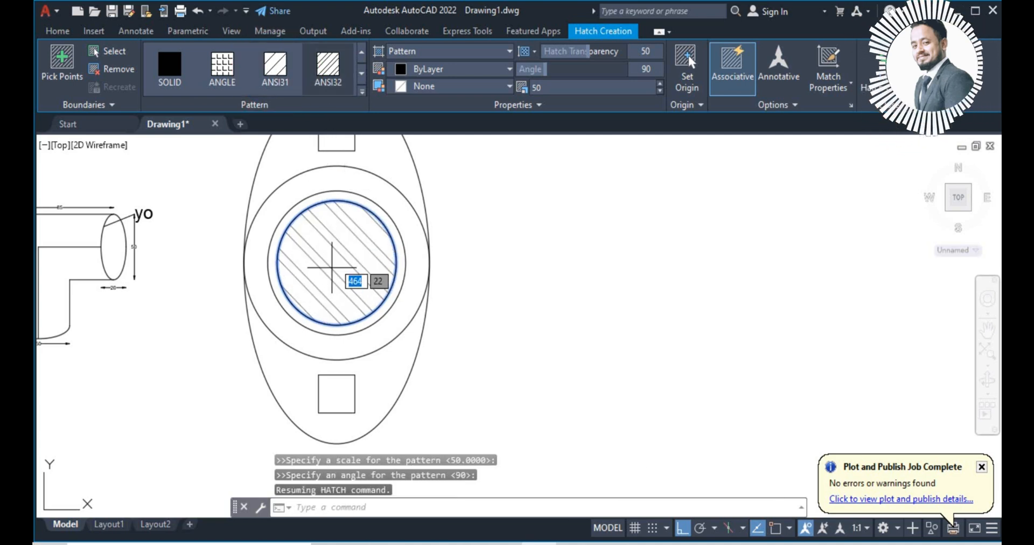
# Change the innermost circle's hatch to the AR-BRSTD brick pattern and set its scale to 5.
pyautogui.click(362, 74)
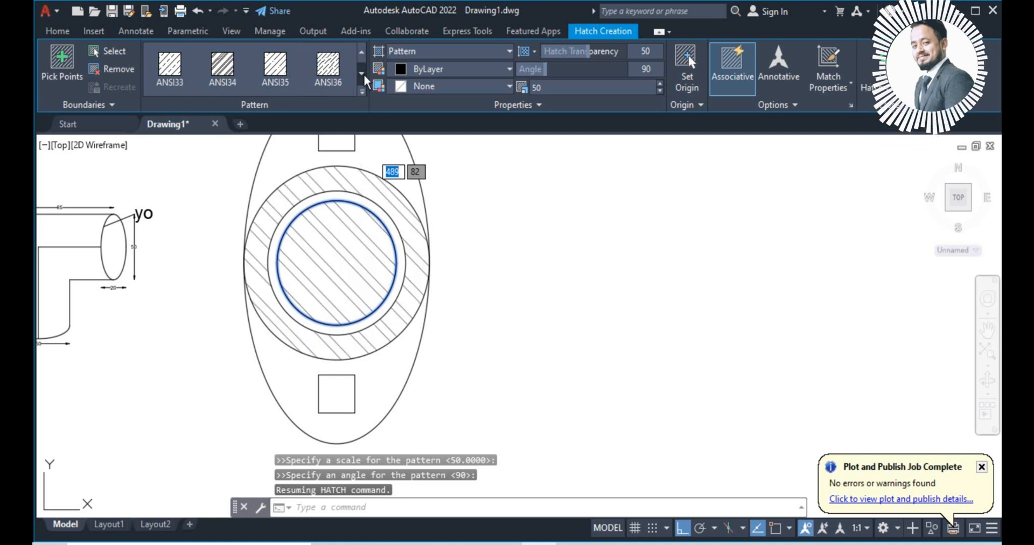
pyautogui.click(362, 74)
pyautogui.click(362, 72)
pyautogui.click(362, 73)
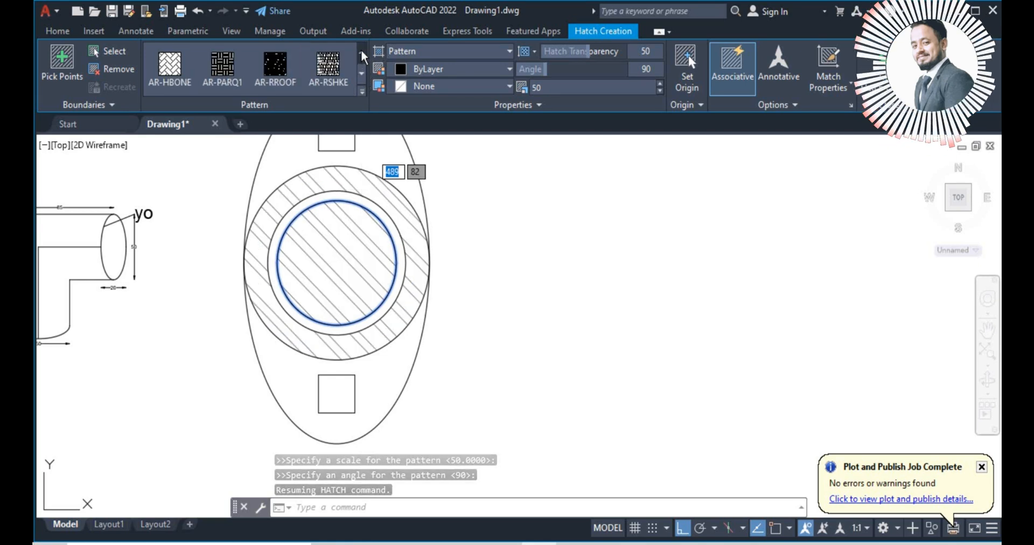
pyautogui.click(273, 70)
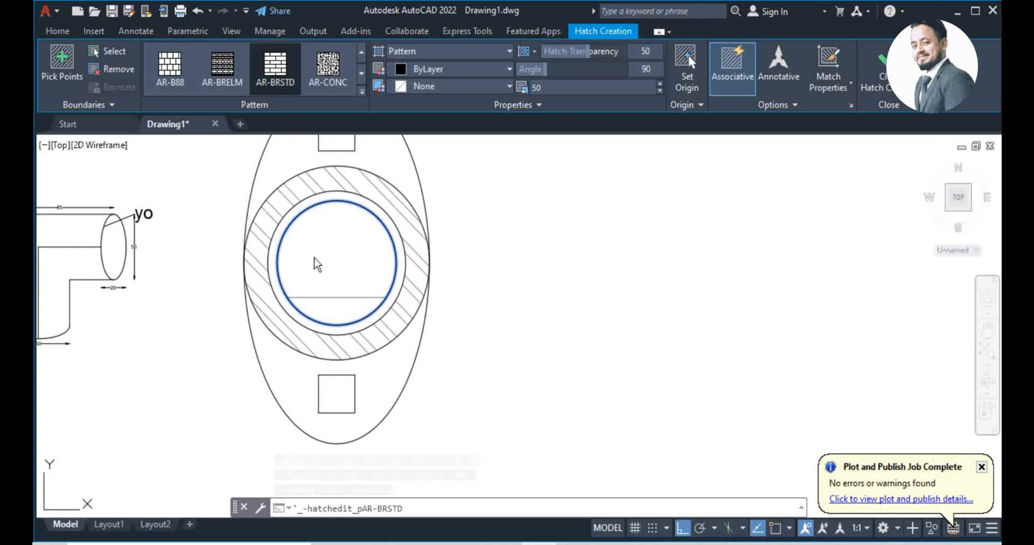
pyautogui.click(338, 242)
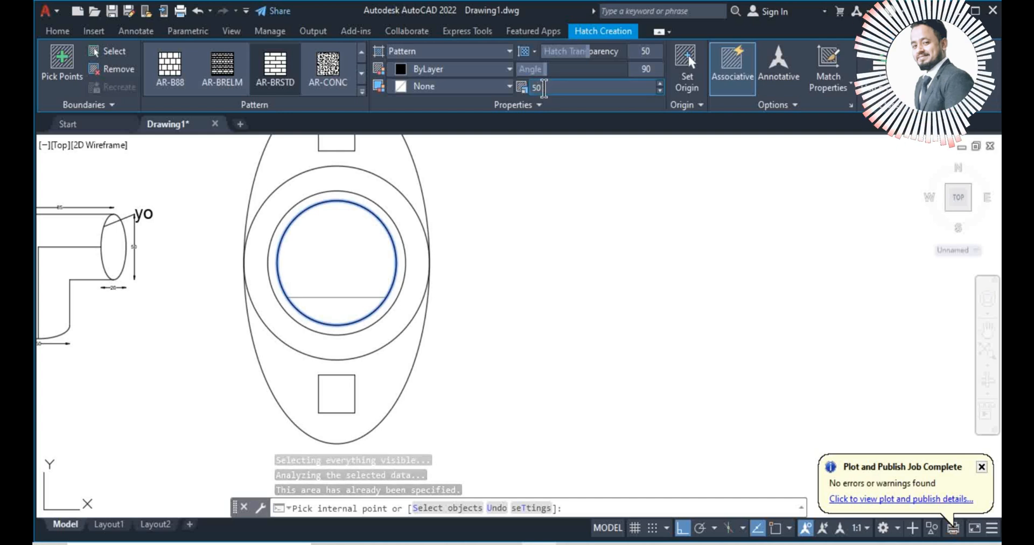
pyautogui.write('5')
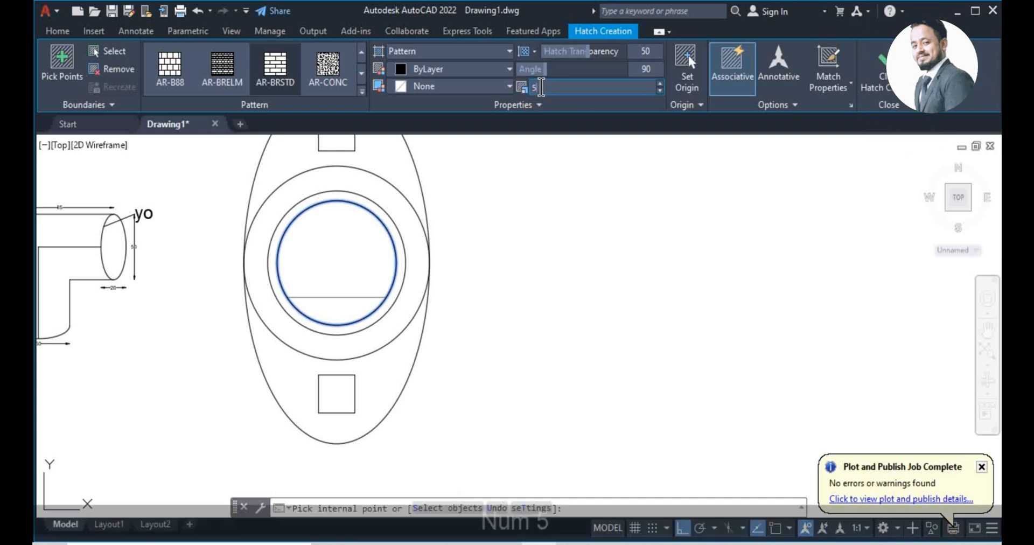
pyautogui.press('Return')
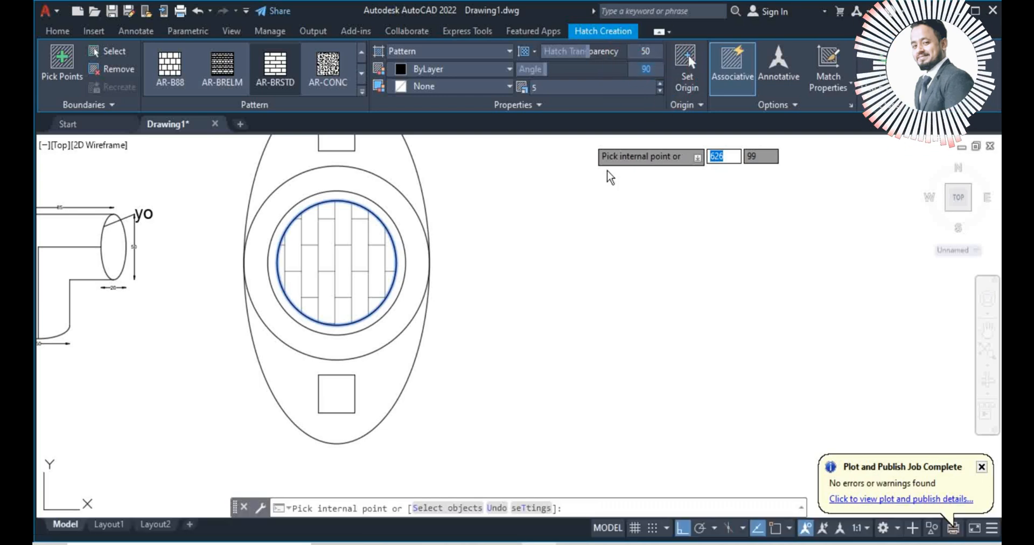
# Set the innermost circle's brick hatch angle to 0 and its transparency to 0.
pyautogui.write('0')
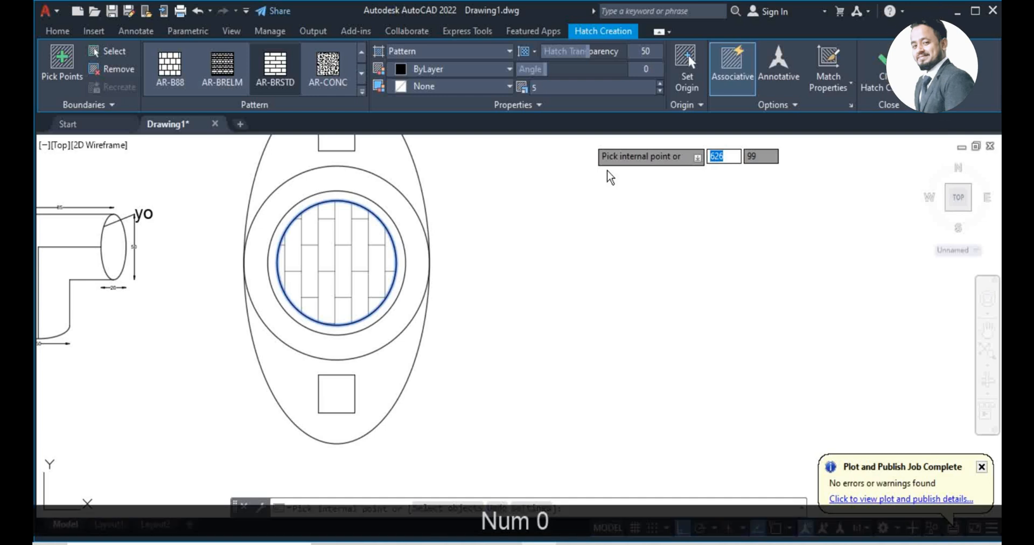
pyautogui.press('Return')
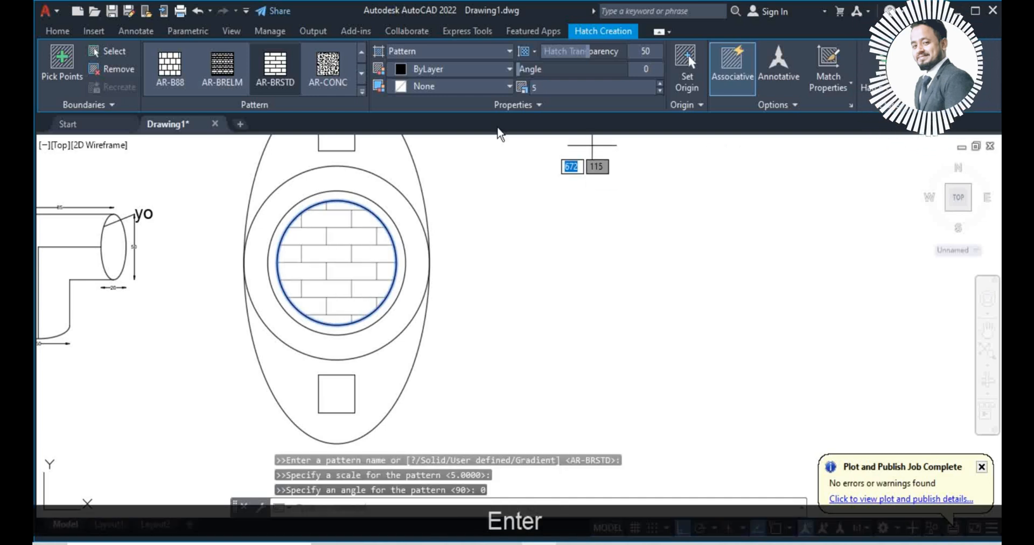
pyautogui.click(643, 52)
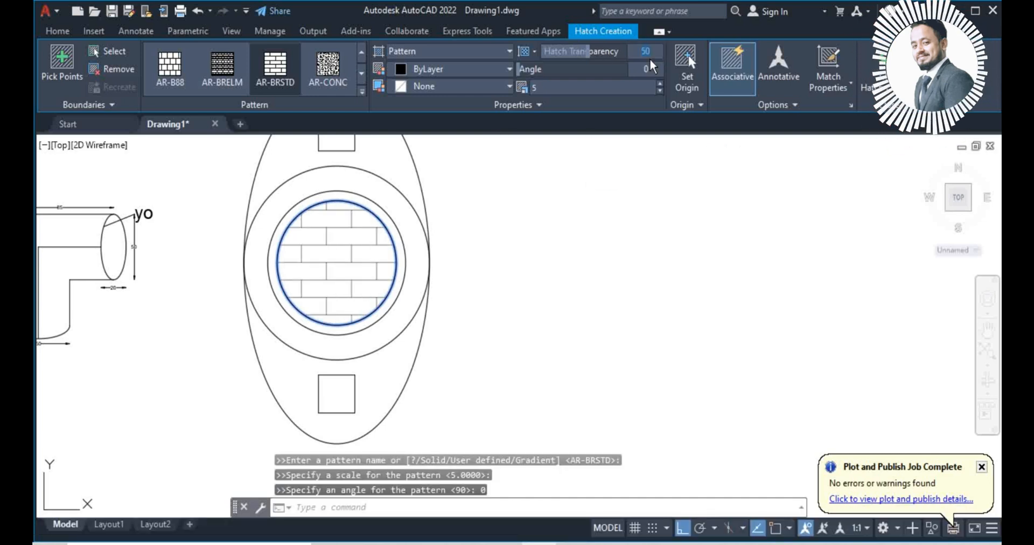
pyautogui.write('0')
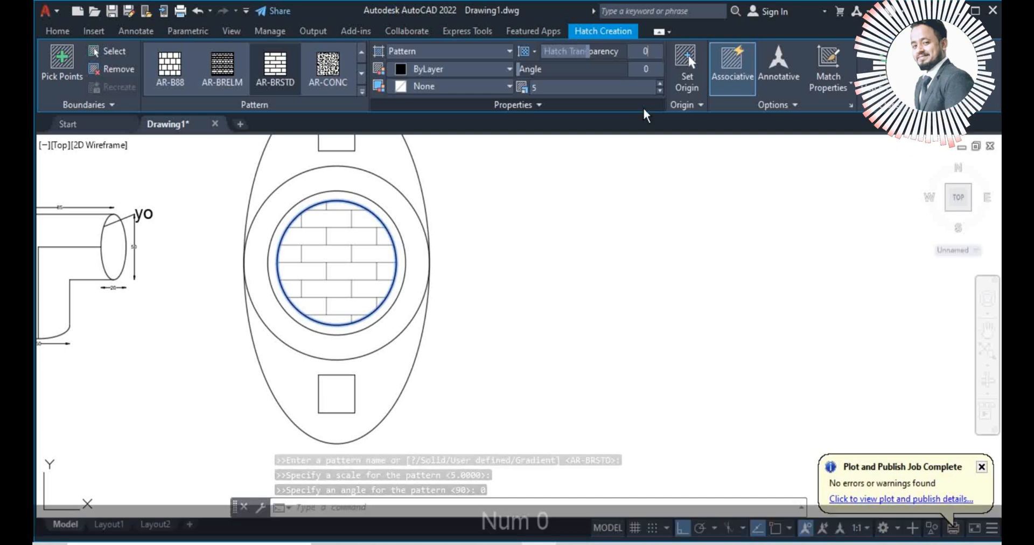
pyautogui.press('Return')
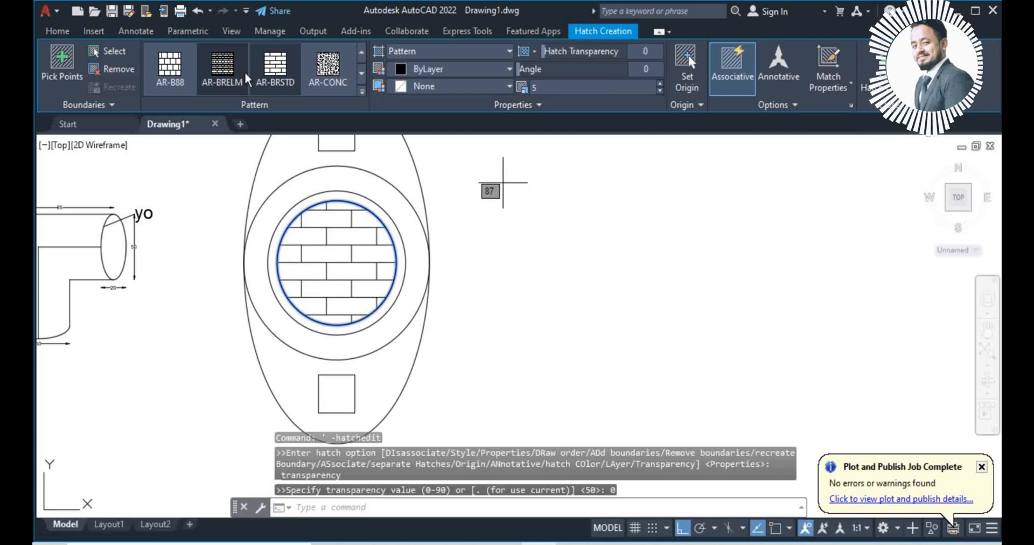
# Change the innermost circle's hatch to the AR-CONC pattern, switch it to SOLID, and finish the hatch.
pyautogui.click(333, 67)
pyautogui.click(361, 51)
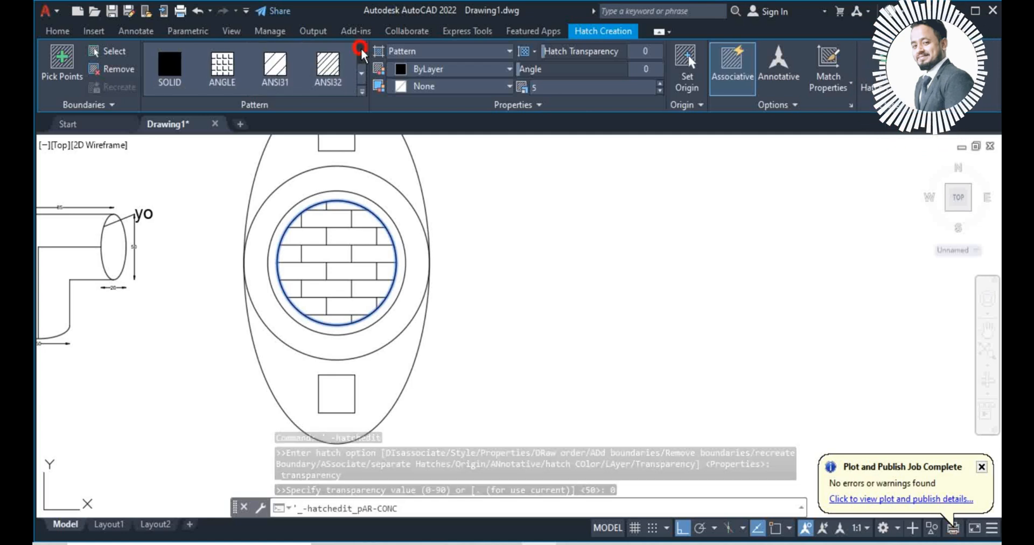
pyautogui.click(182, 76)
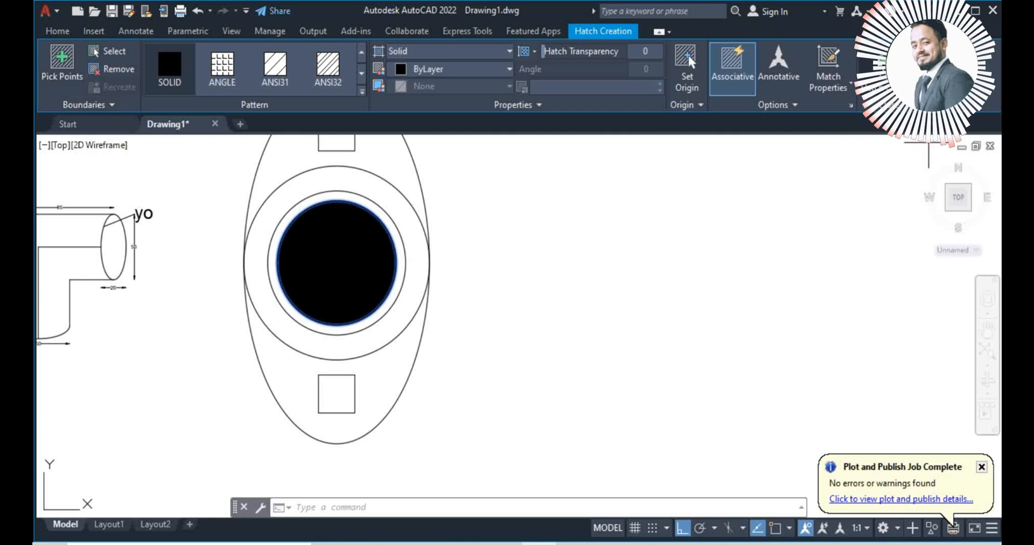
pyautogui.press('Return')
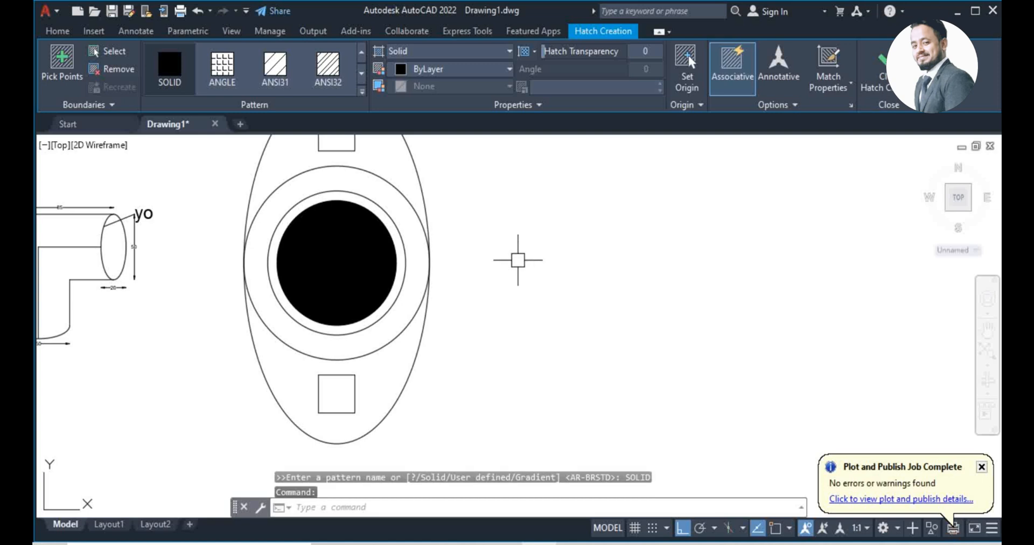
# Delete the solid hatch from the flange's innermost circle.
pyautogui.click(347, 233)
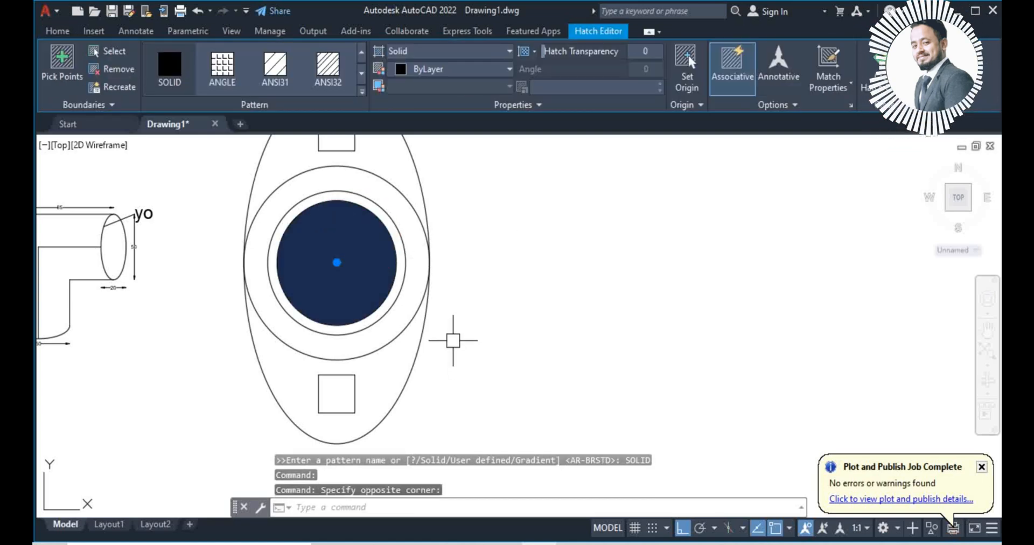
pyautogui.press('Delete')
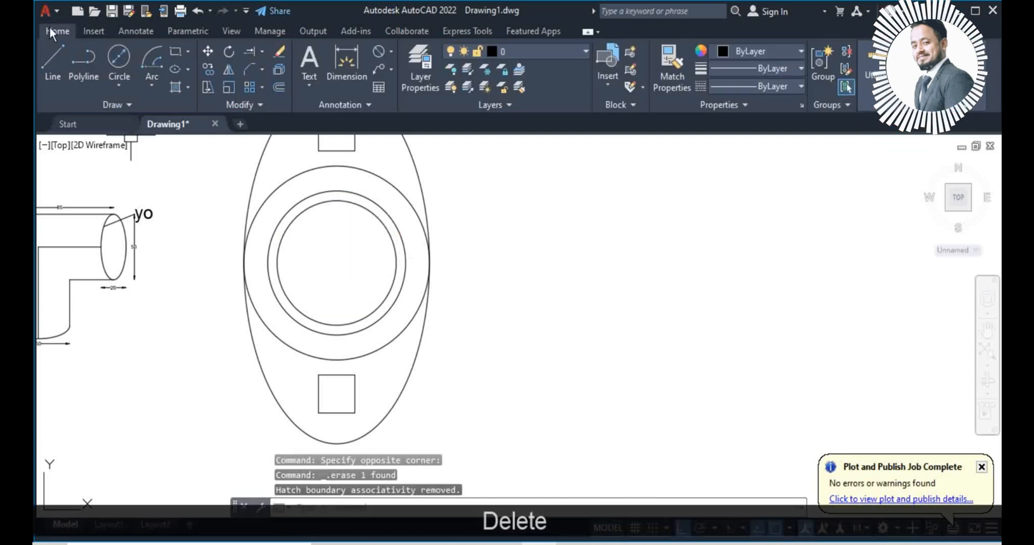
pyautogui.scroll(-2, 510, 351)
pyautogui.press('space')
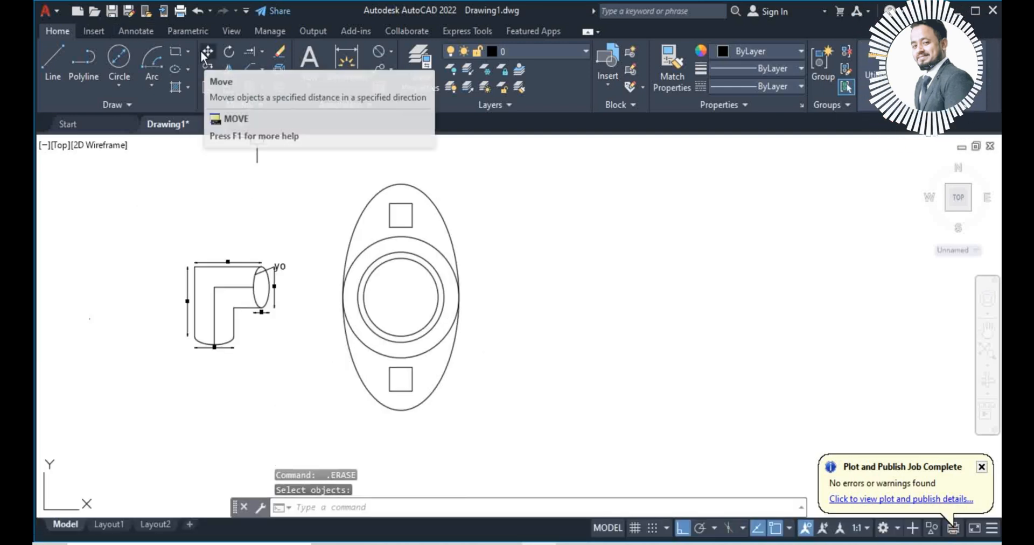
# Try to move the flange's upper square, using its lower-left corner as the base point.
pyautogui.click(401, 206)
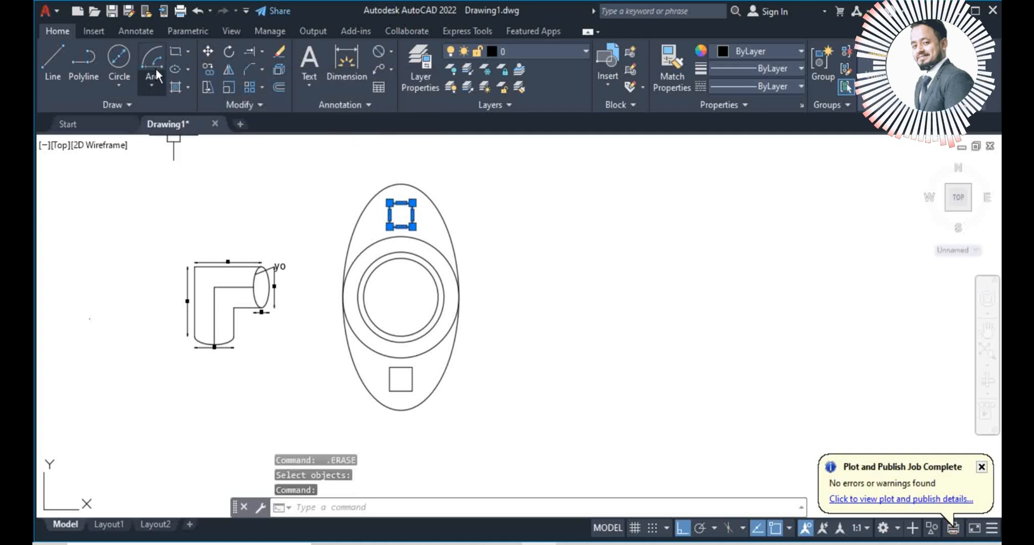
pyautogui.click(208, 52)
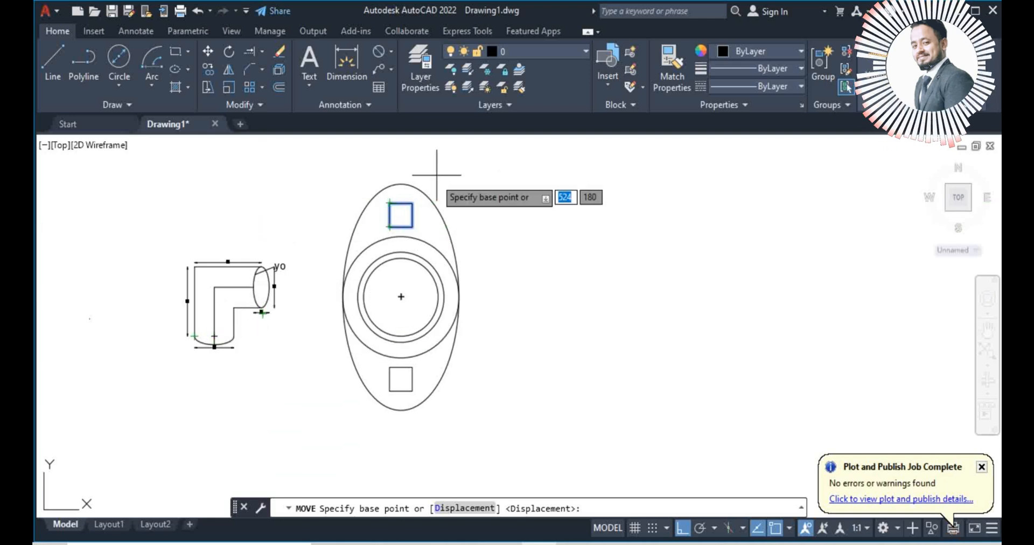
pyautogui.click(389, 227)
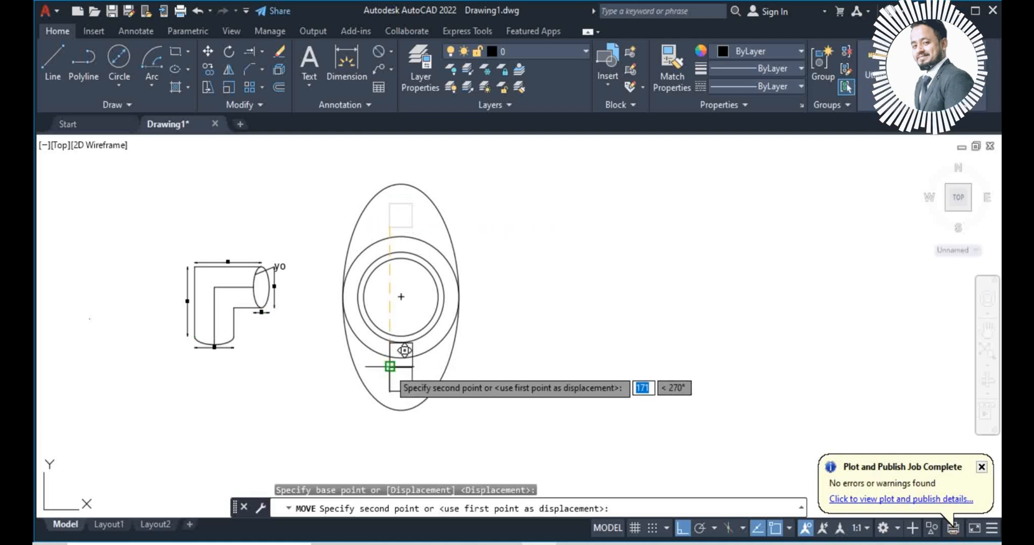
pyautogui.press('shift')
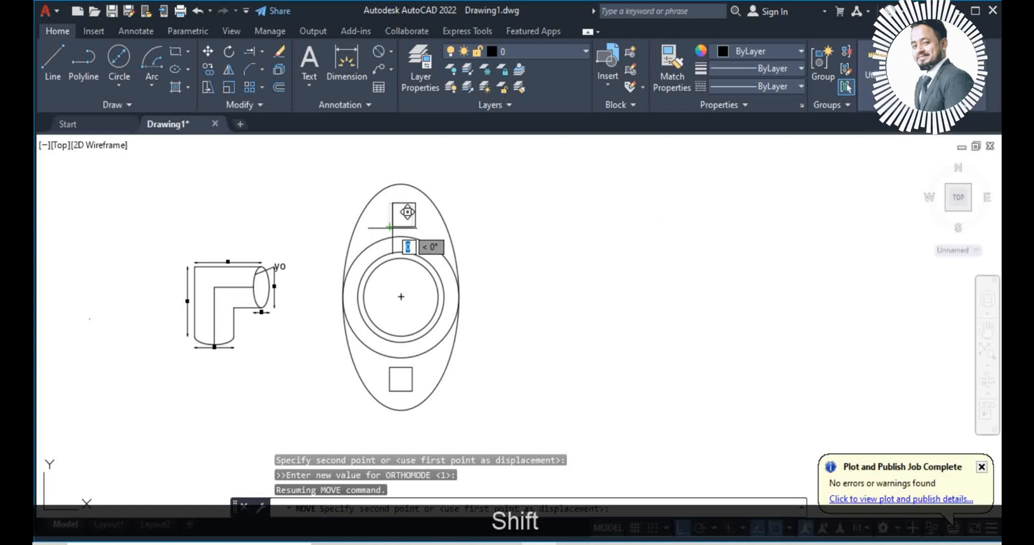
pyautogui.press('Escape')
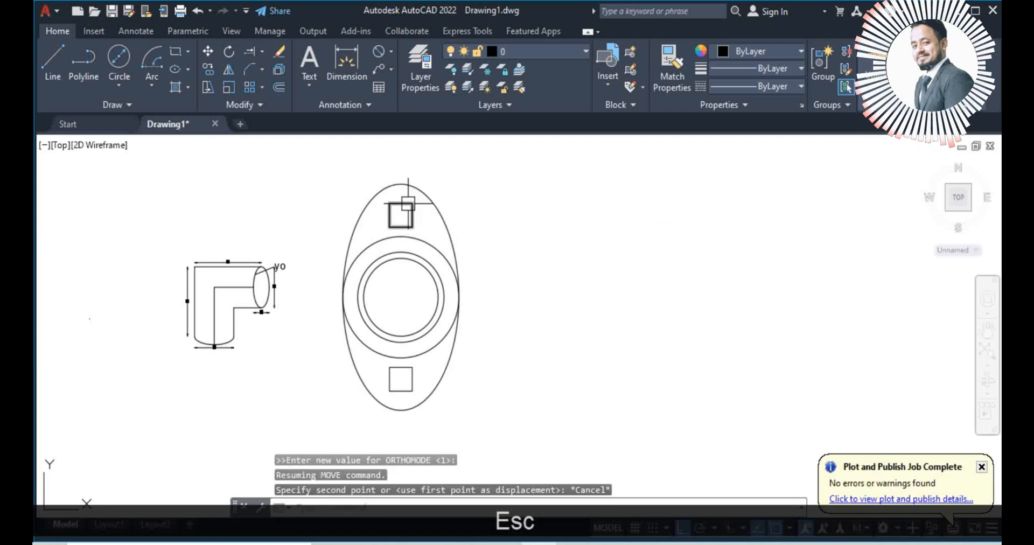
# Try to move the flange's upper square, using the elbow drawing's lower-left endpoint as the base point.
pyautogui.click(397, 203)
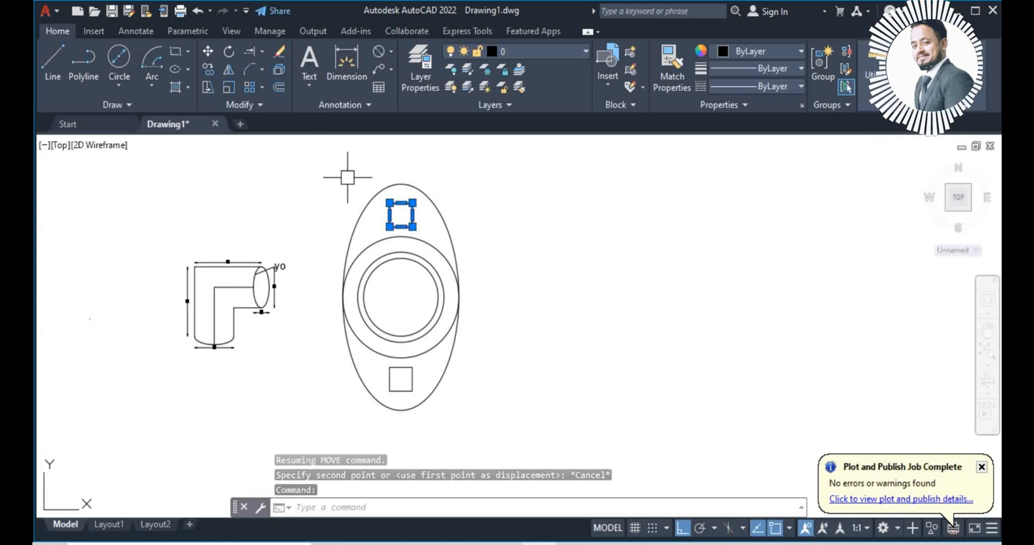
pyautogui.write('M')
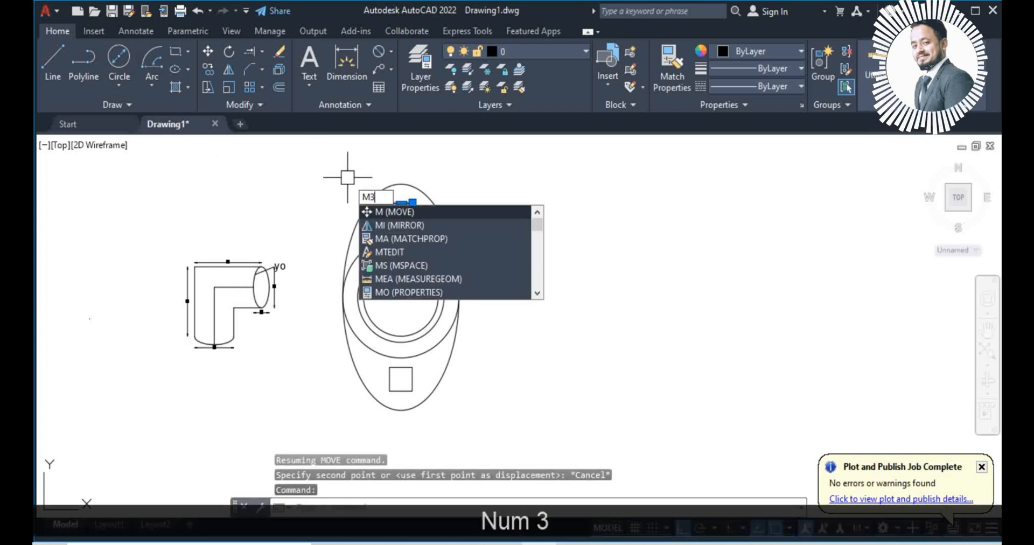
pyautogui.write('3')
pyautogui.press('BackSpace')
pyautogui.press('Return')
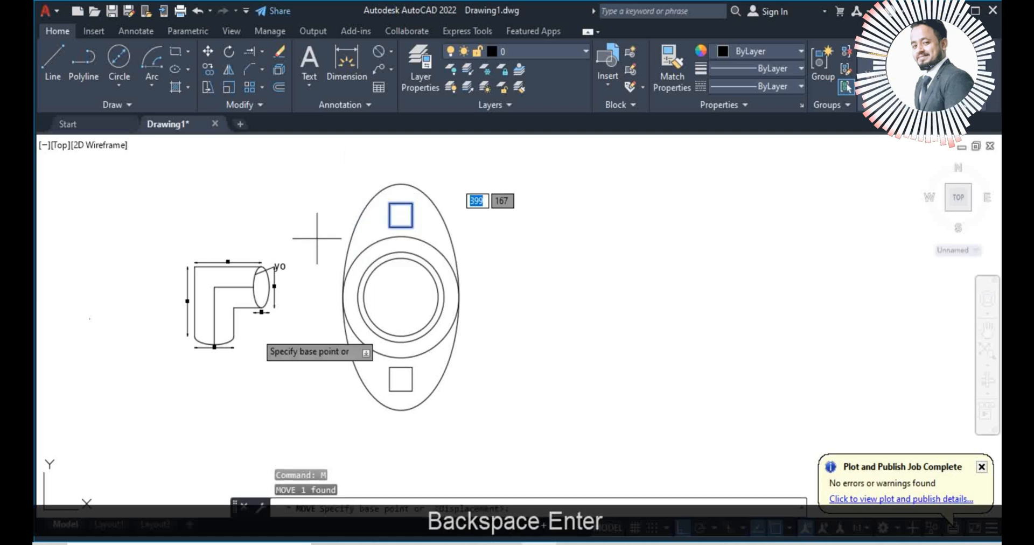
pyautogui.click(195, 336)
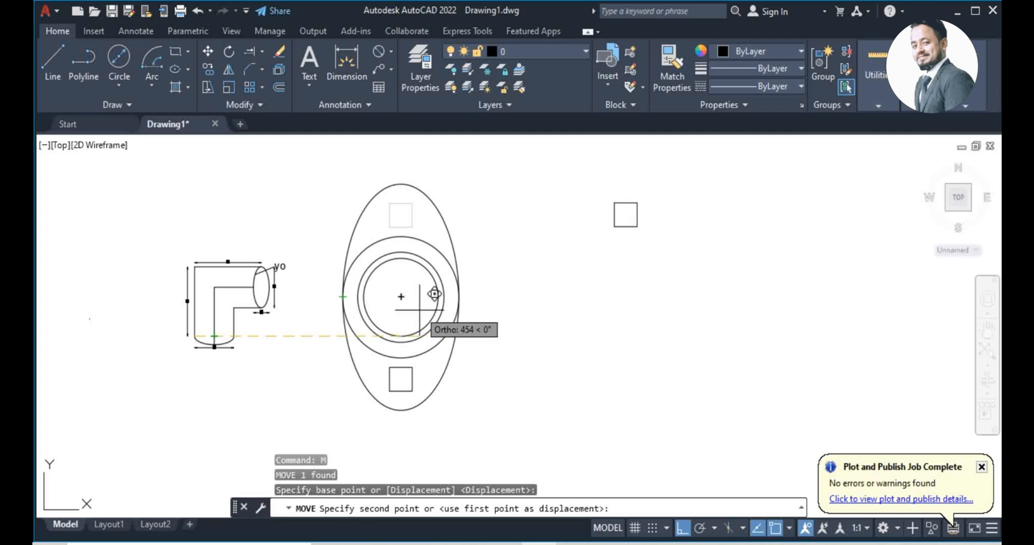
pyautogui.press('Escape')
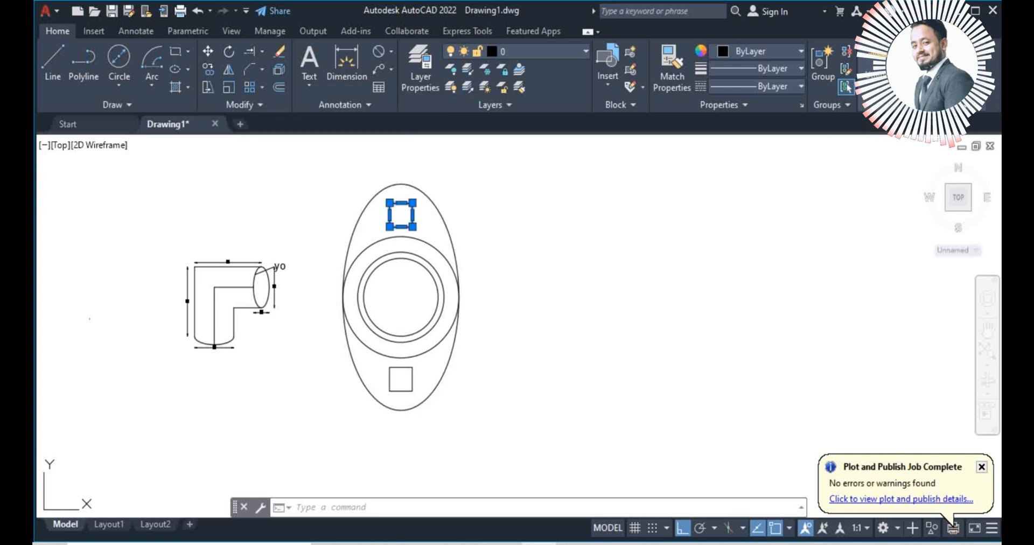
# Try to copy the flange's upper square from its lower-left corner.
pyautogui.click(205, 70)
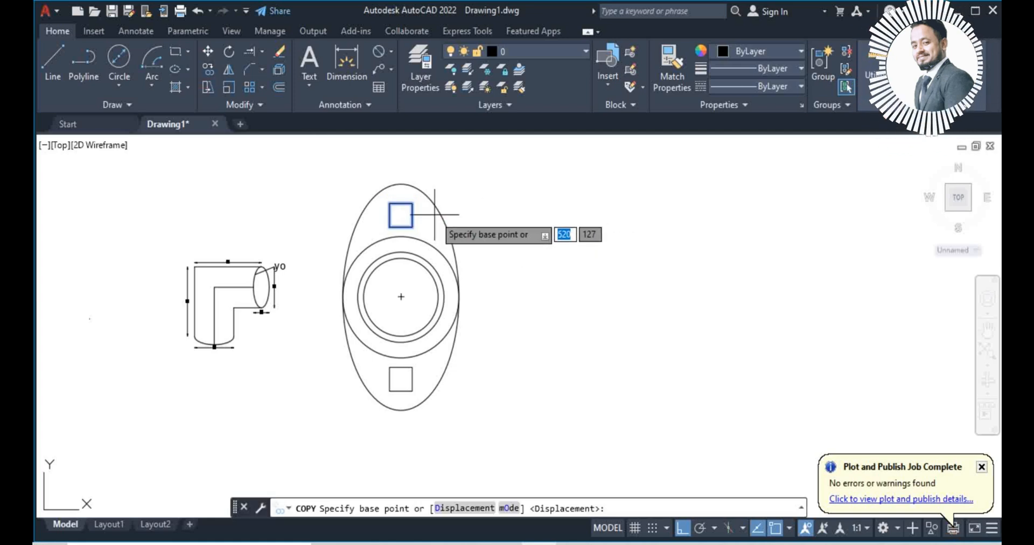
pyautogui.click(390, 227)
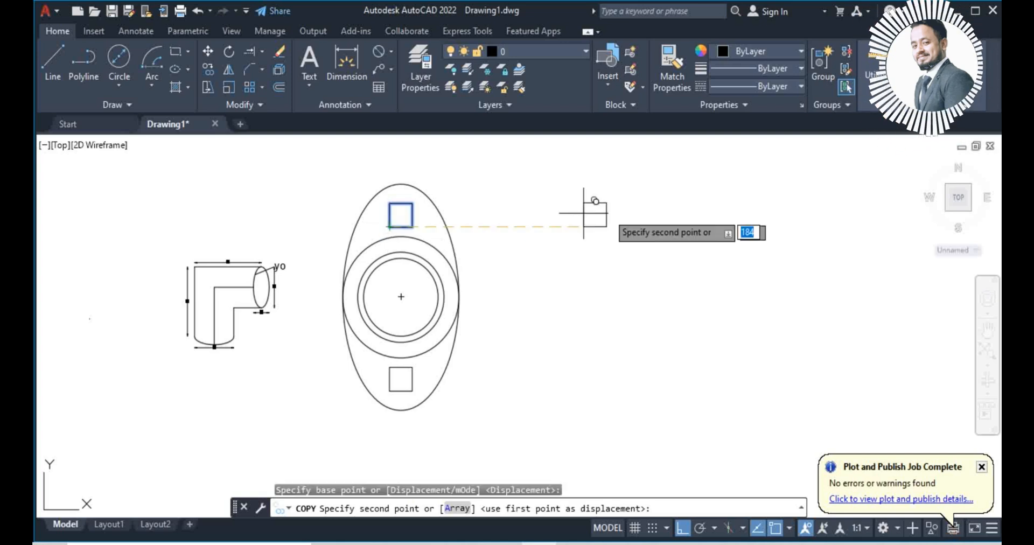
pyautogui.press('shift')
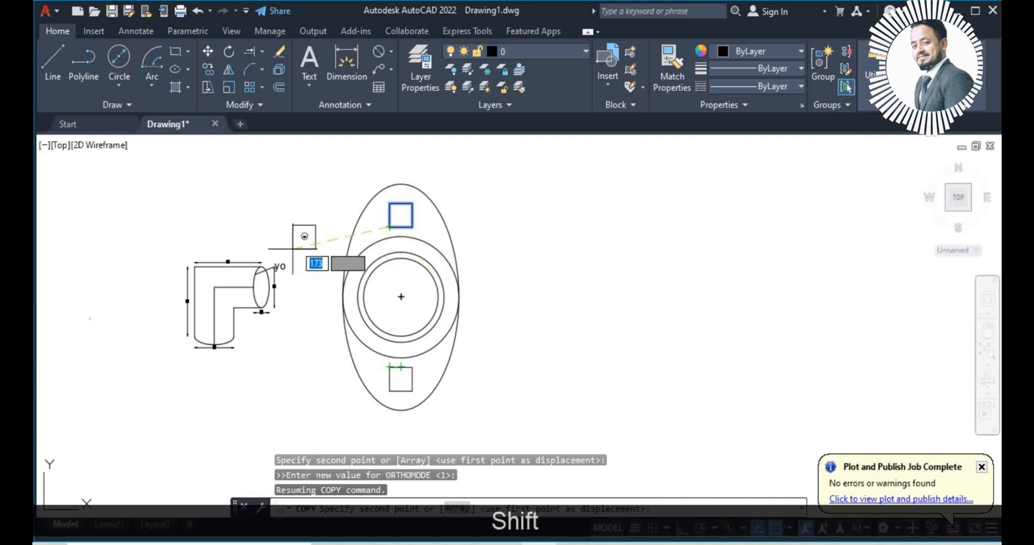
pyautogui.press('Escape')
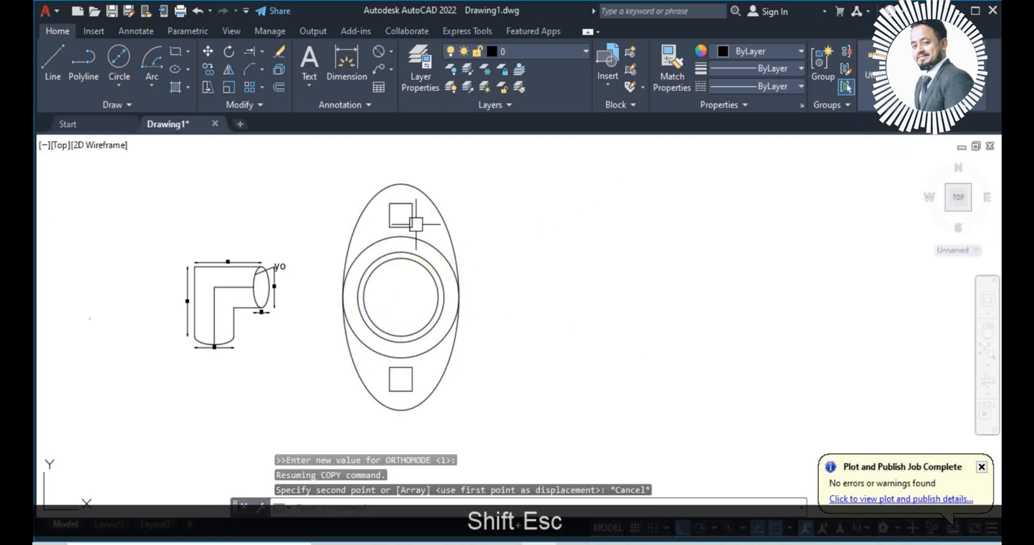
pyautogui.write('c')
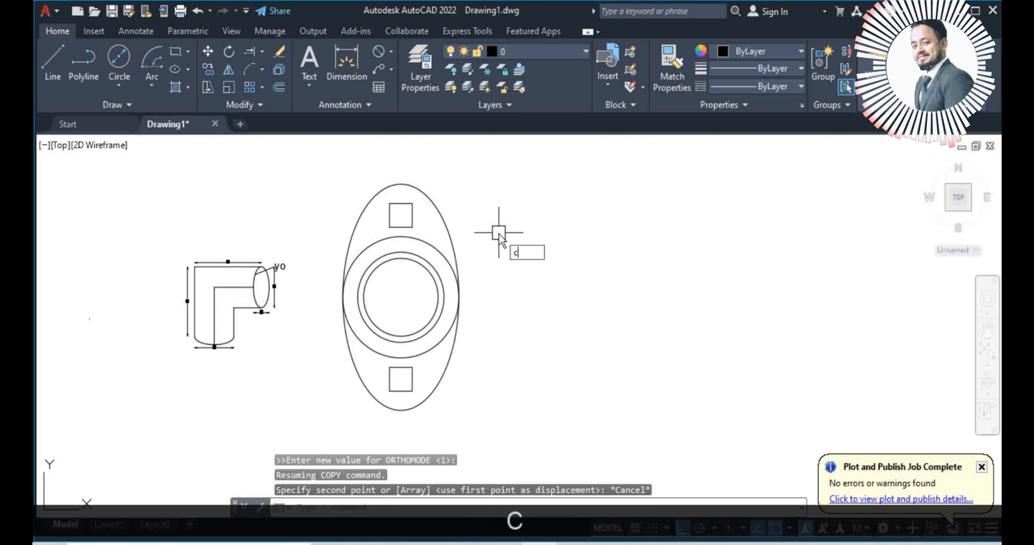
pyautogui.write('opy')
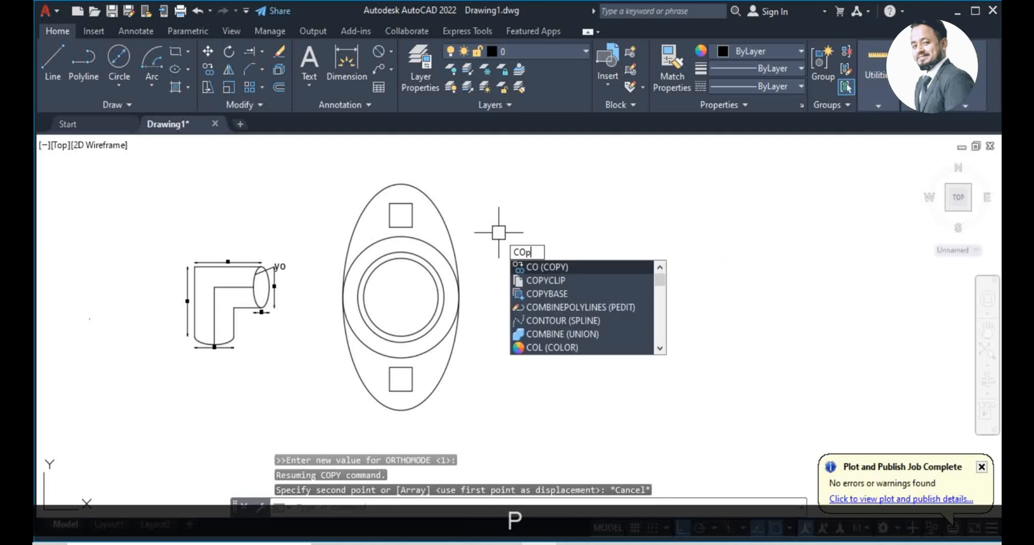
pyautogui.press('BackSpace')
pyautogui.press('BackSpace')
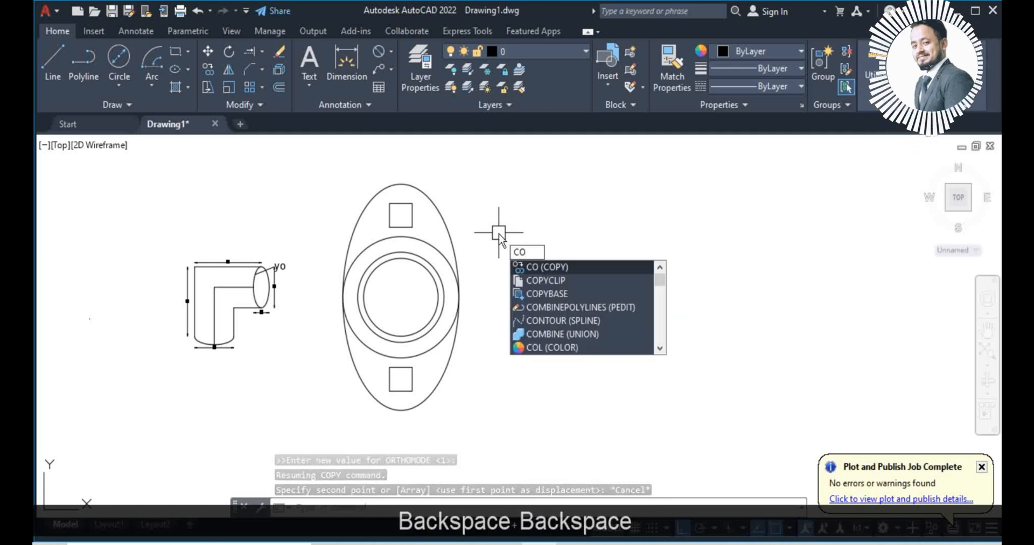
pyautogui.press('BackSpace')
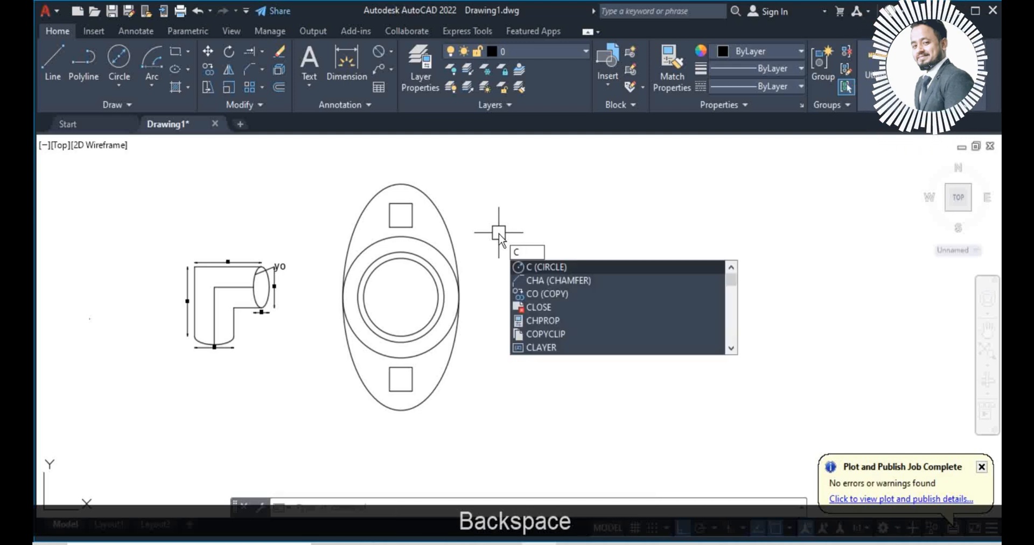
pyautogui.write('p')
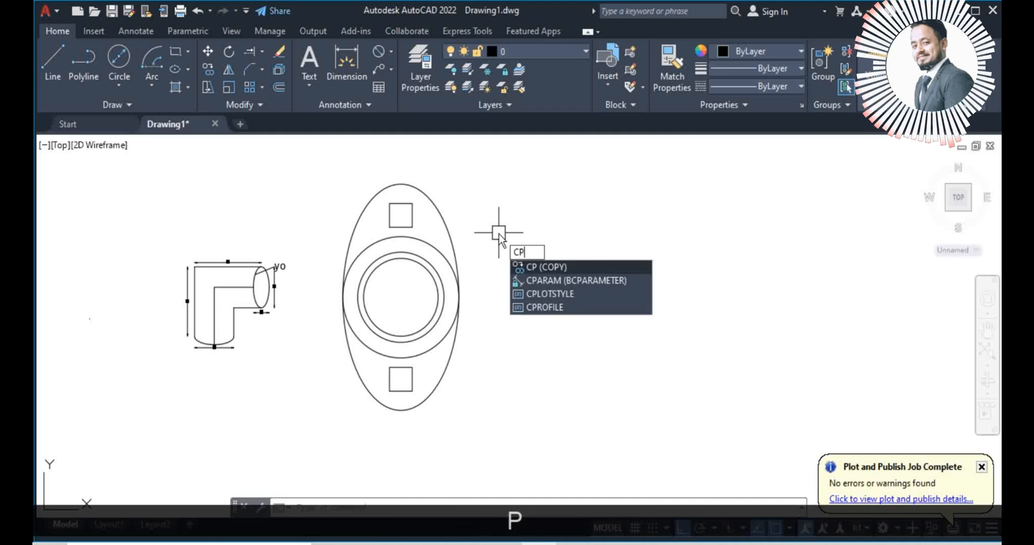
pyautogui.press('BackSpace')
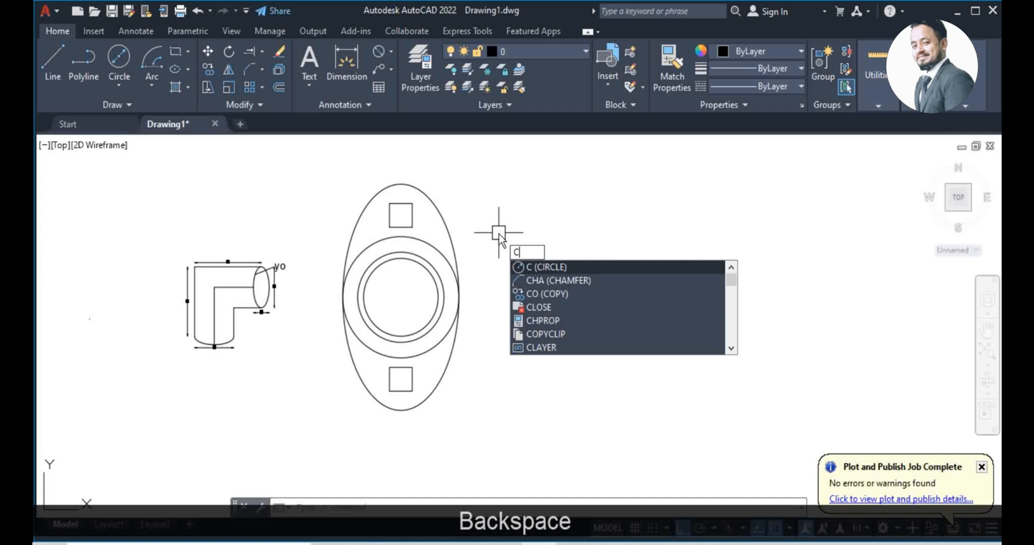
pyautogui.press('BackSpace')
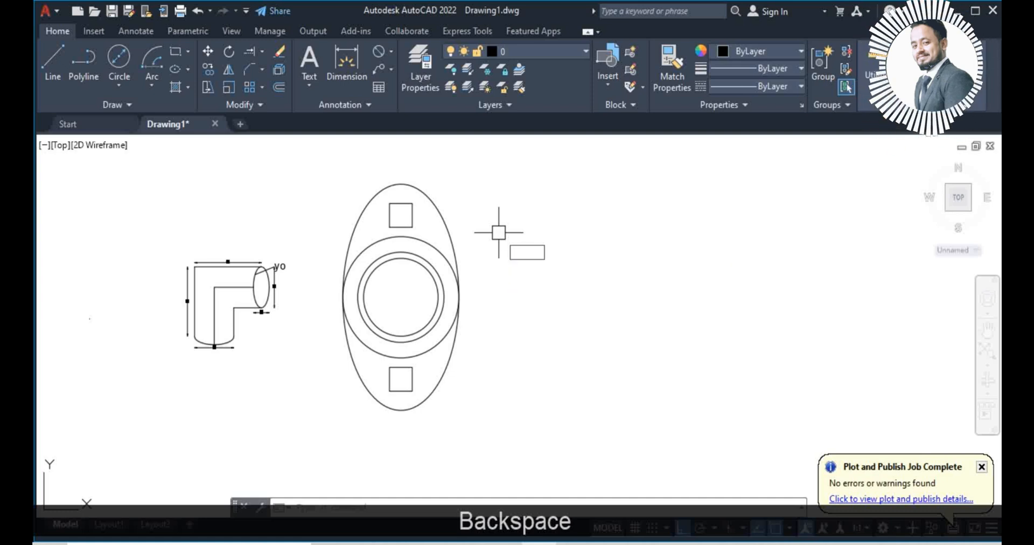
pyautogui.press('Escape')
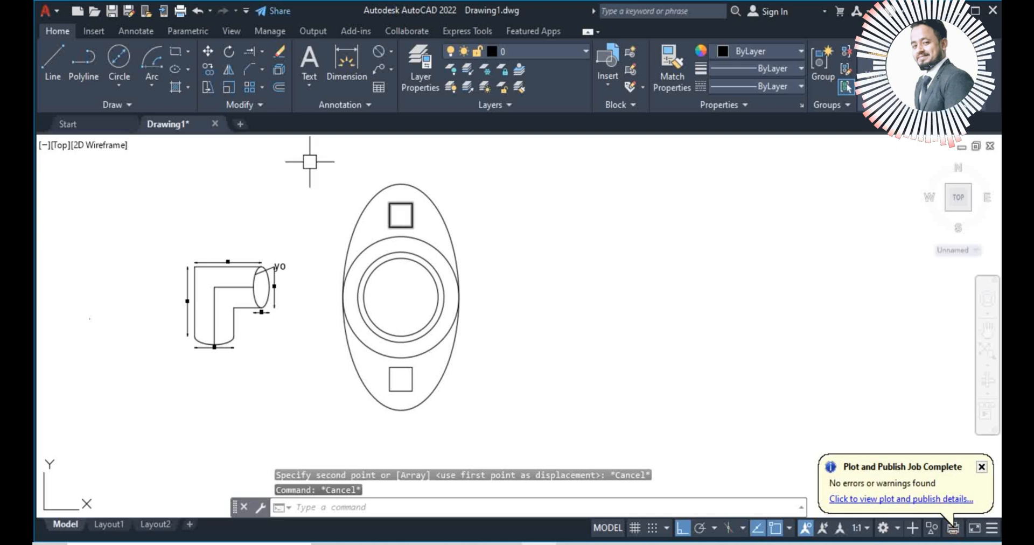
pyautogui.click(332, 183)
pyautogui.click(616, 429)
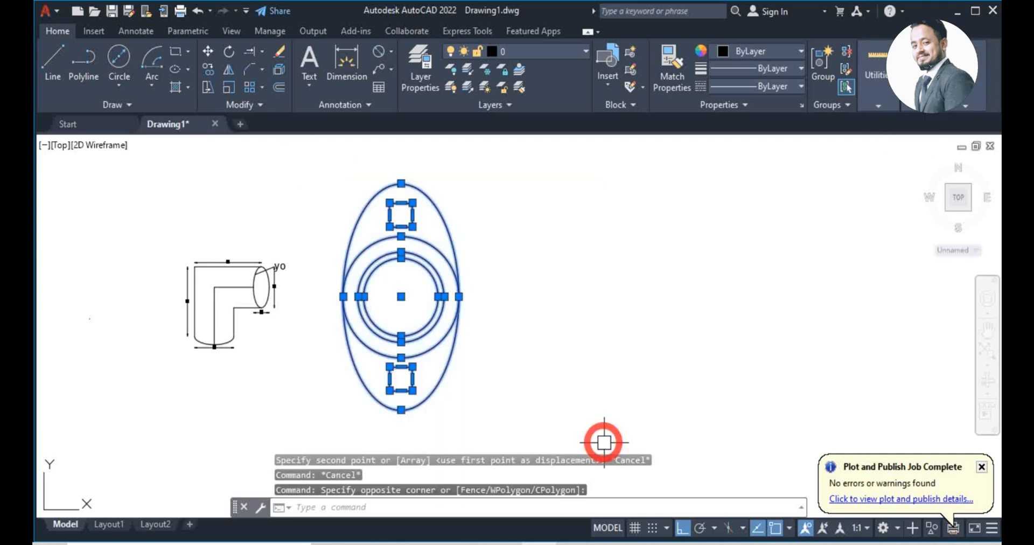
pyautogui.write('cp')
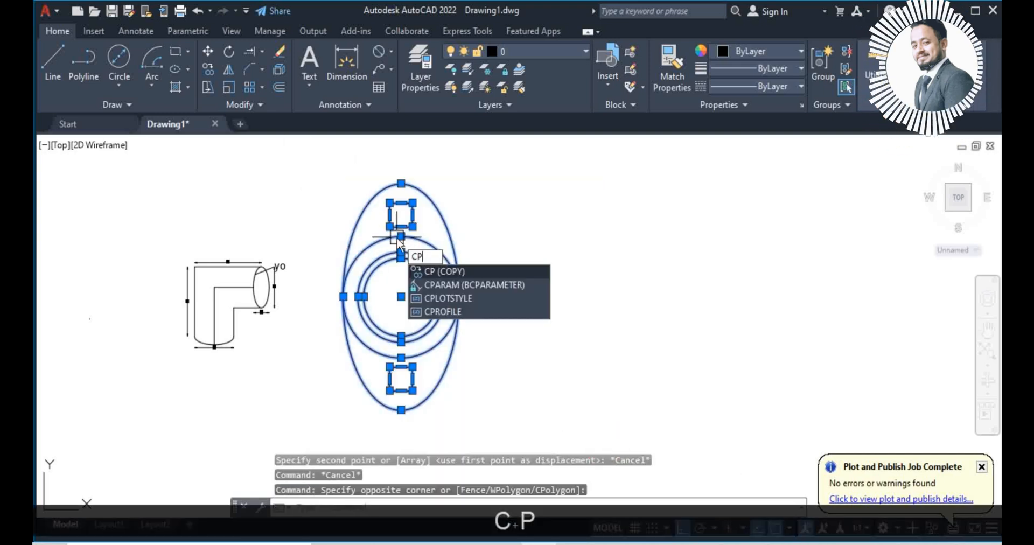
pyautogui.press('Return')
pyautogui.write('.')
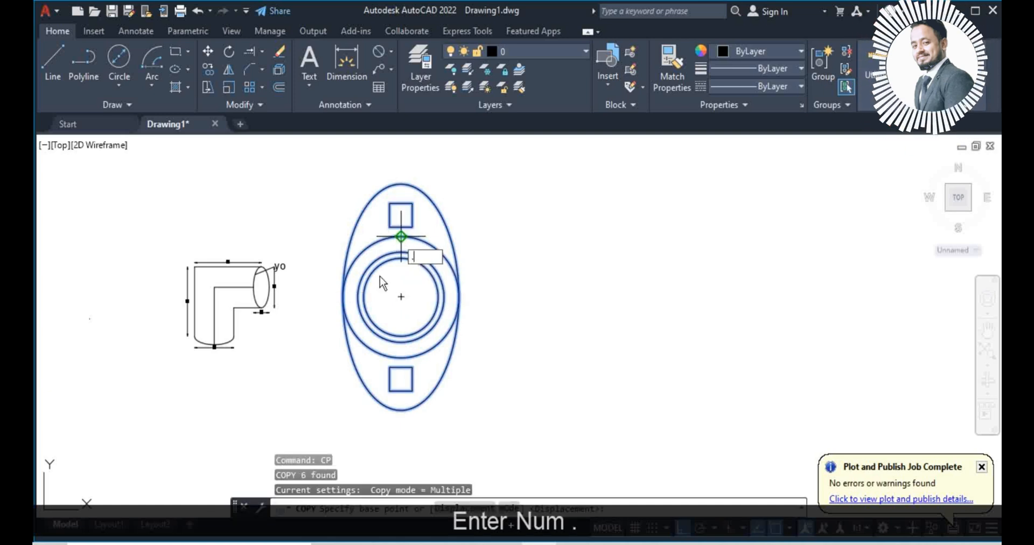
pyautogui.press('Escape')
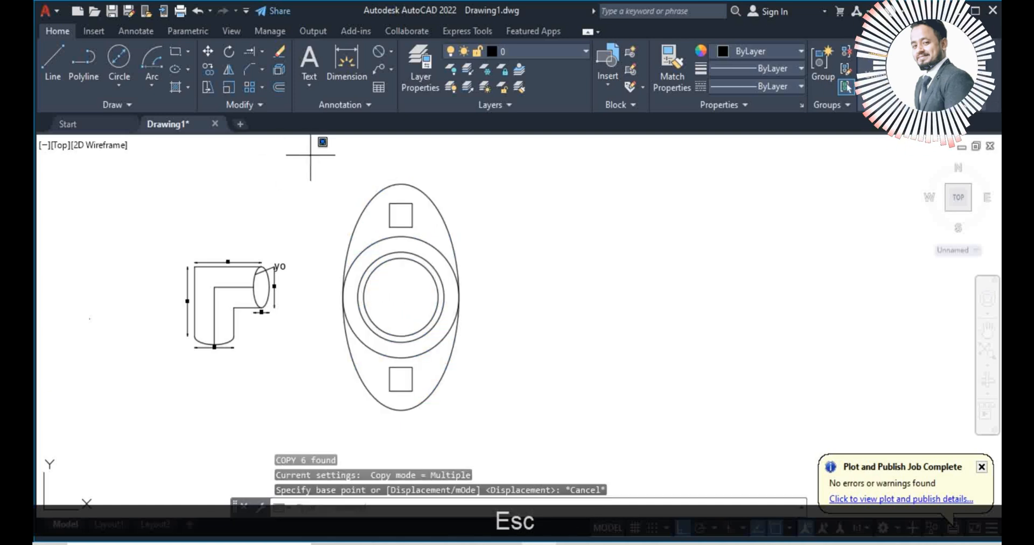
# Copy the whole flange from its centre point to about 224 units horizontally to the right.
pyautogui.click(310, 154)
pyautogui.click(508, 424)
pyautogui.write('c')
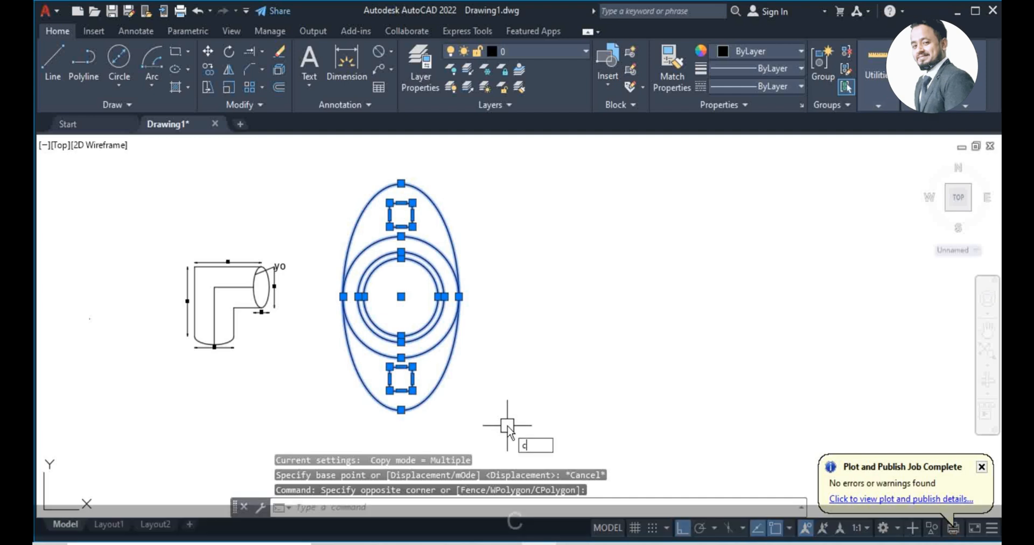
pyautogui.write('p')
pyautogui.press('Return')
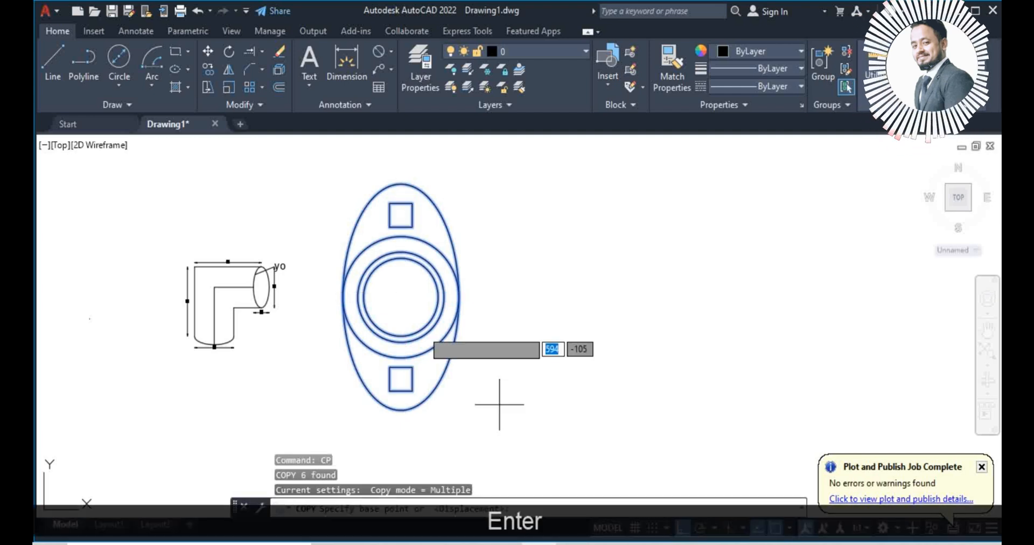
pyautogui.click(401, 298)
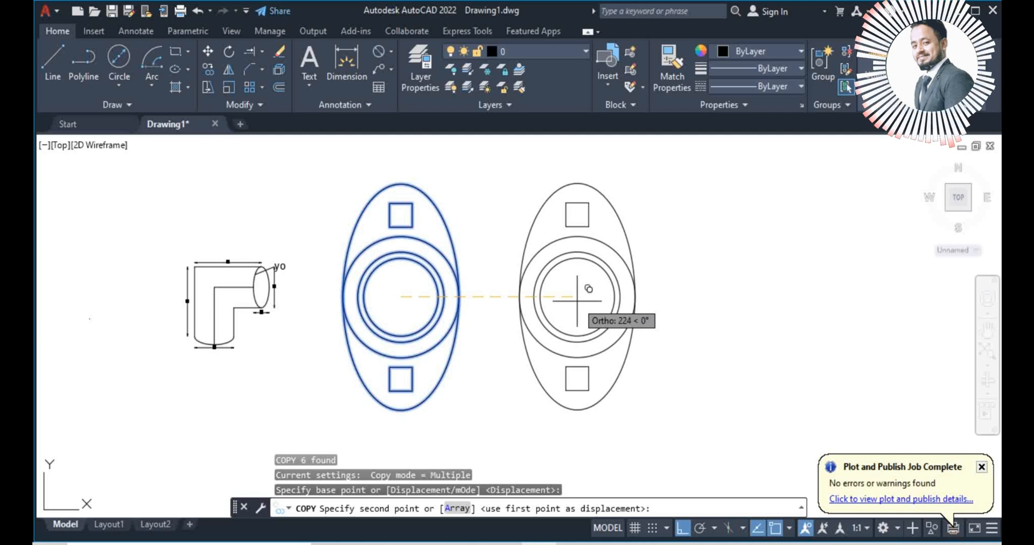
pyautogui.click(578, 298)
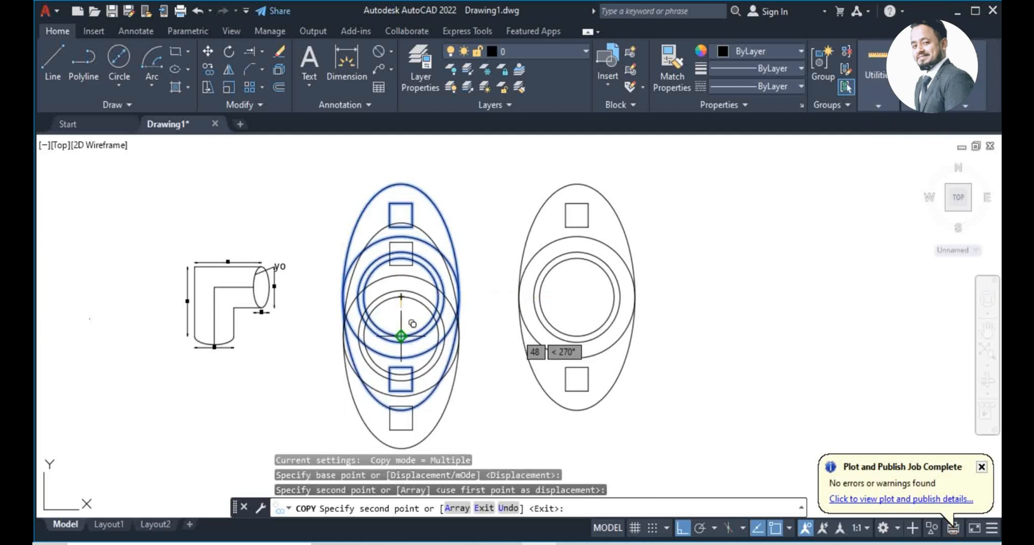
pyautogui.press('Escape')
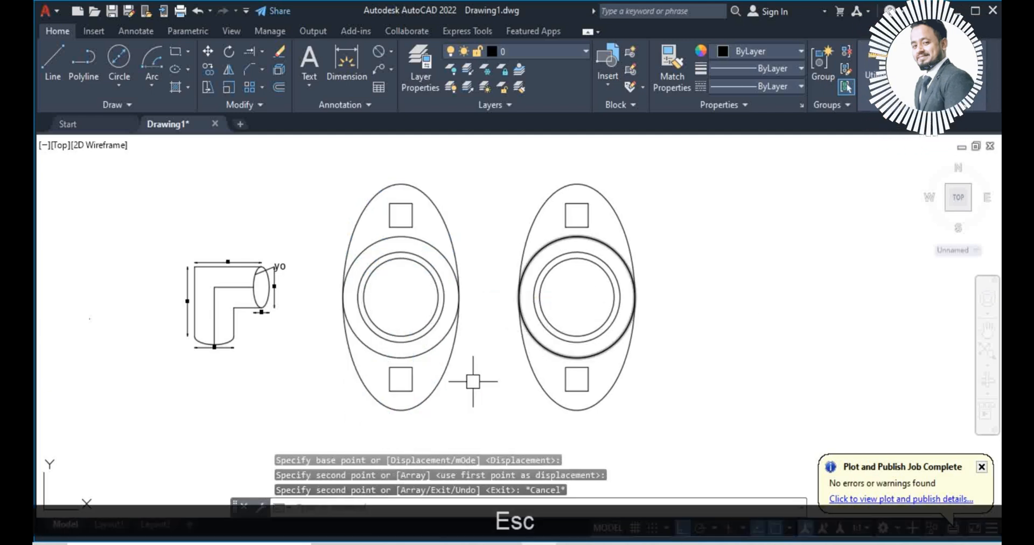
# Copy the second flange from its centre point exactly 300 units to the right, and exit the Copy command.
pyautogui.click(477, 180)
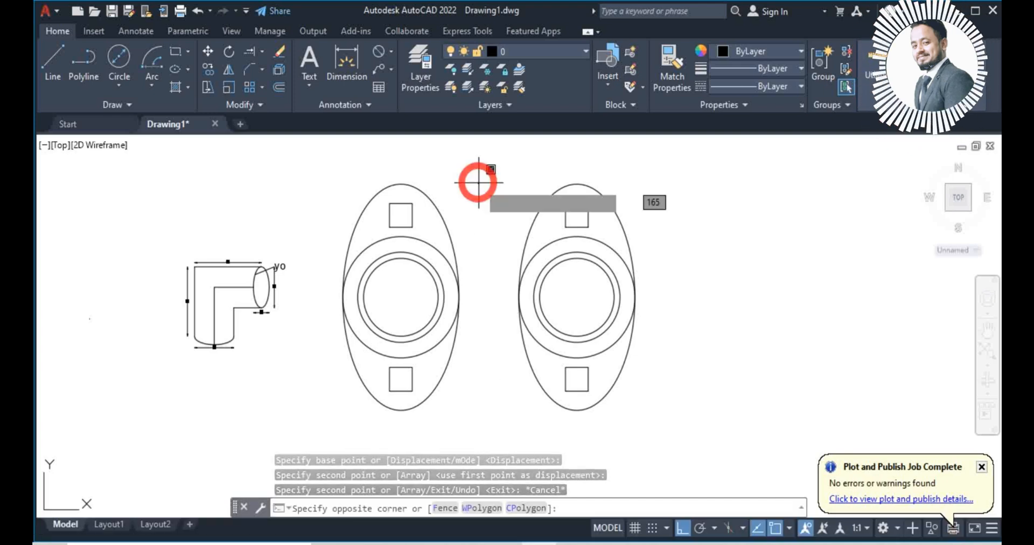
pyautogui.click(501, 171)
pyautogui.click(501, 148)
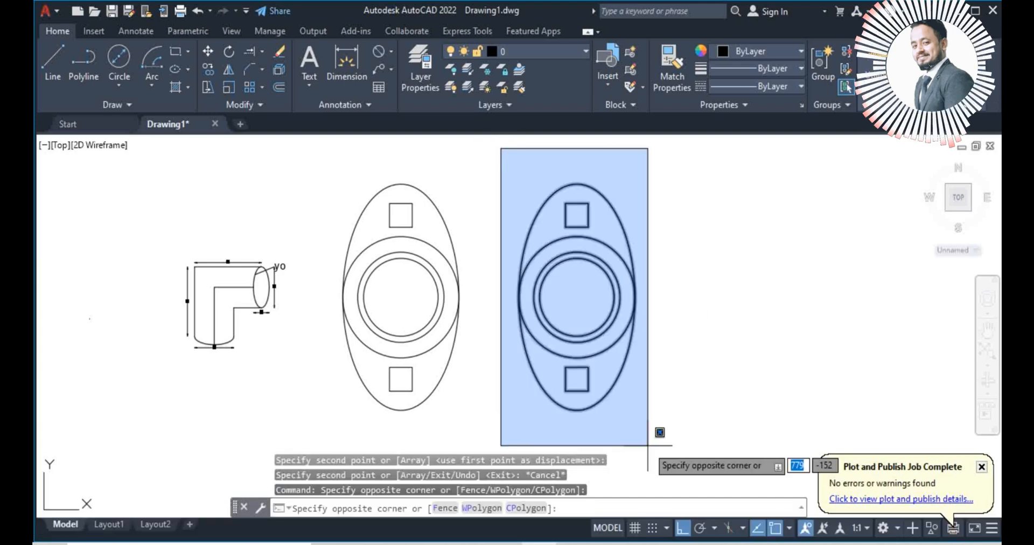
pyautogui.click(665, 447)
pyautogui.write('cp')
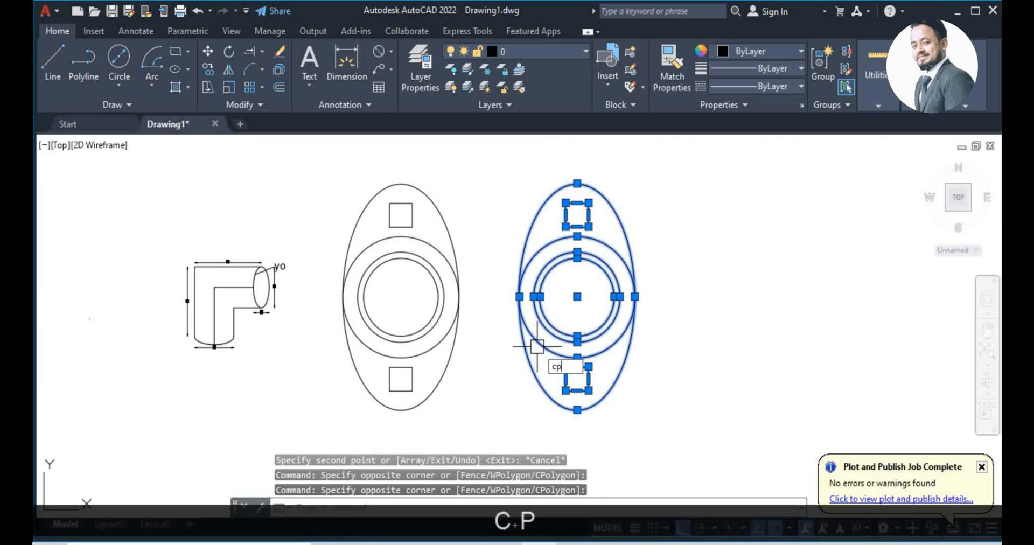
pyautogui.press('Return')
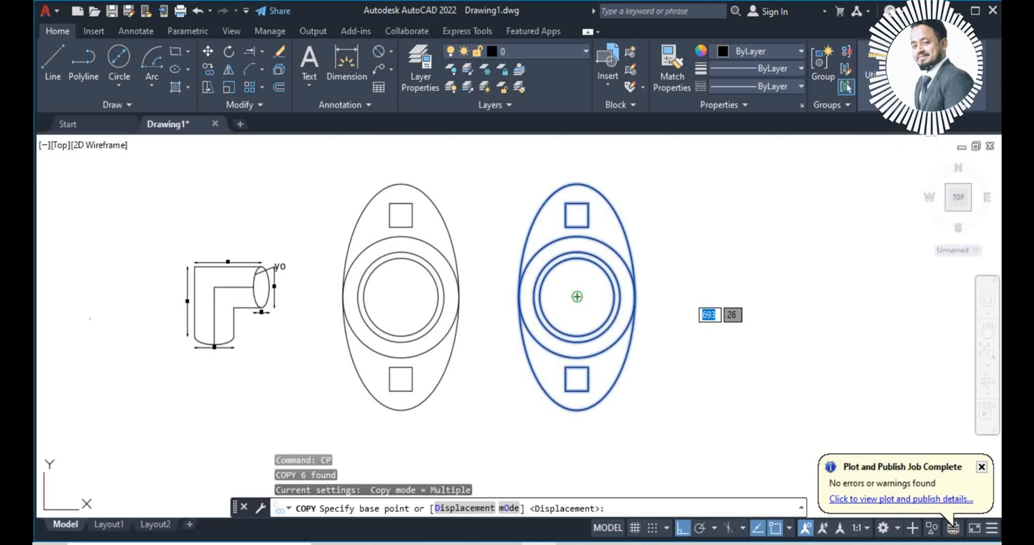
pyautogui.click(577, 296)
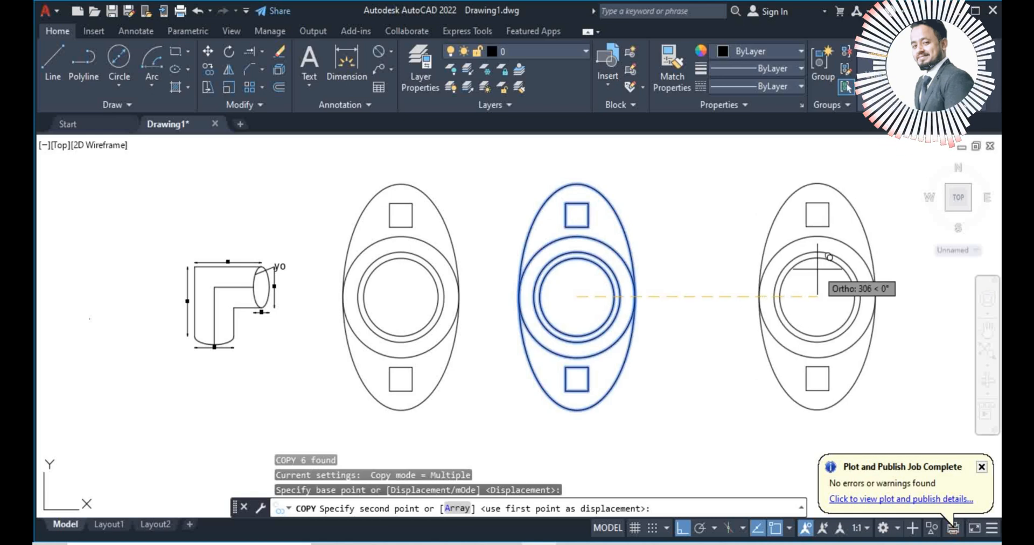
pyautogui.write('300')
pyautogui.press('Return')
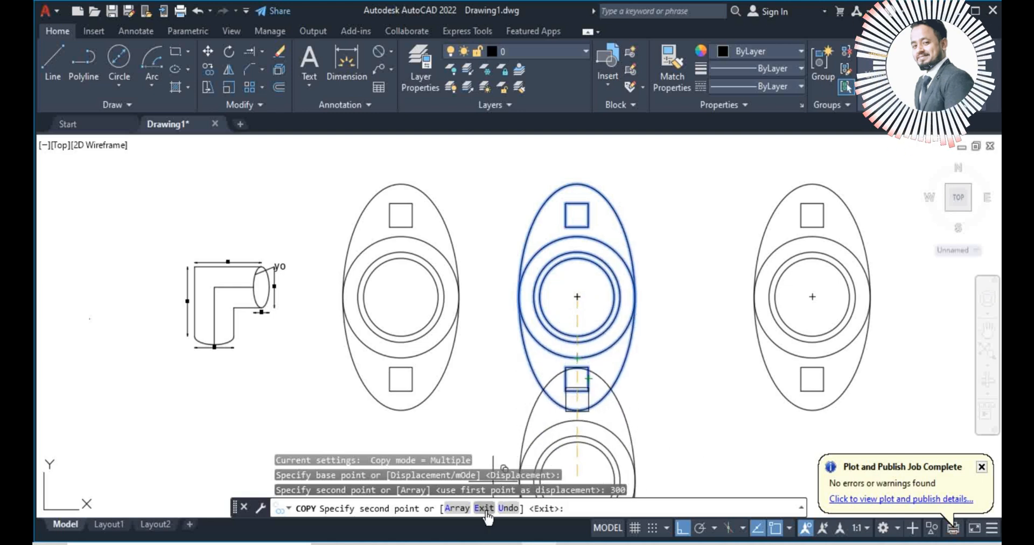
pyautogui.write('e')
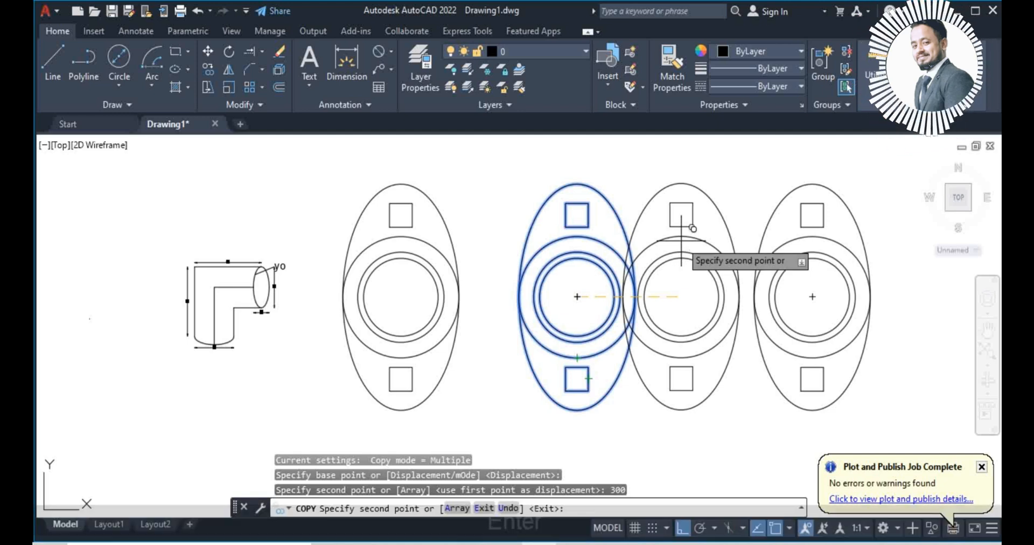
pyautogui.press('Return')
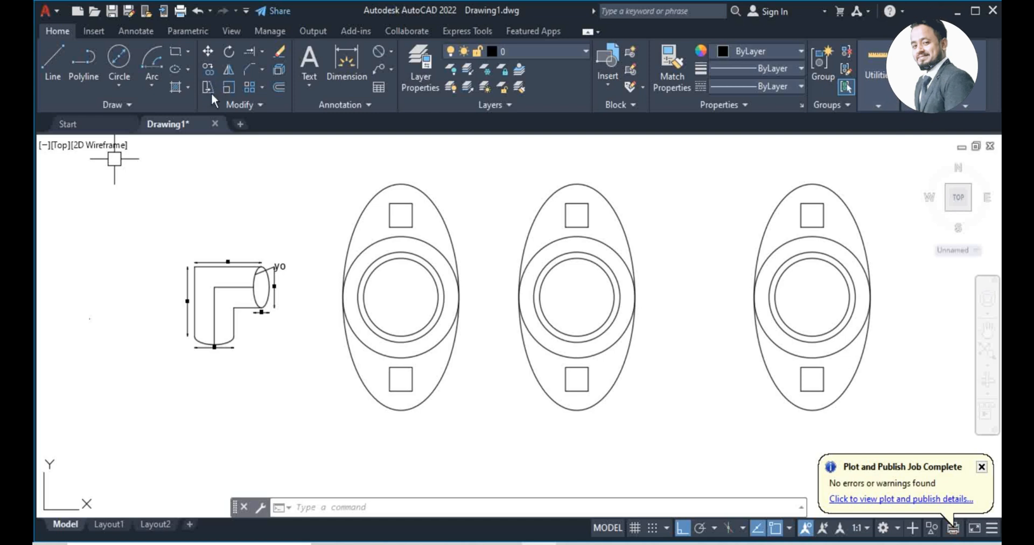
# Copy the middle flange's upper square straight up to above the flange, using its bottom edge's midpoint as the base point.
pyautogui.moveTo(561, 306)
pyautogui.mouseDown(button='middle')
pyautogui.moveTo(560, 320)
pyautogui.moveTo(488, 346)
pyautogui.moveTo(473, 388)
pyautogui.mouseUp(button='middle')
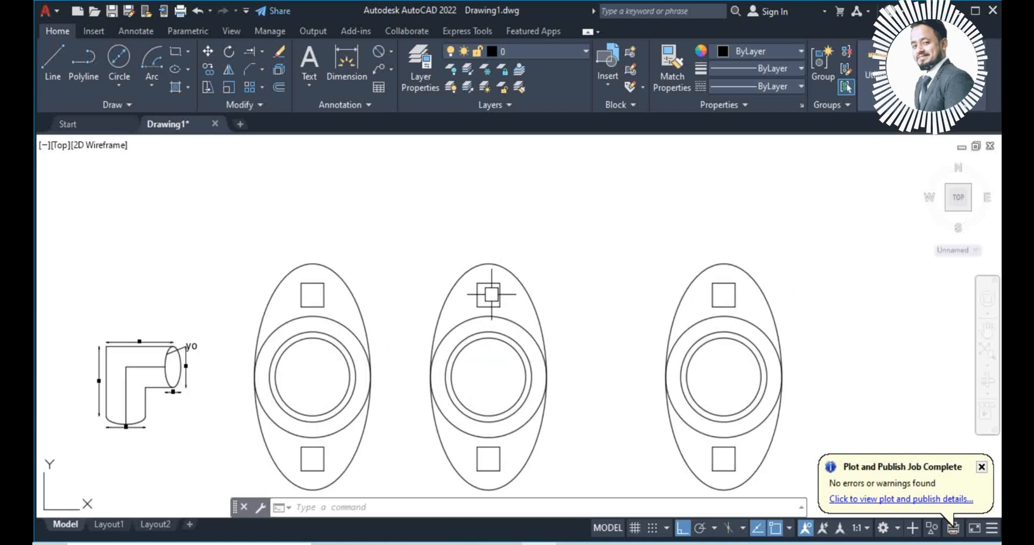
pyautogui.write('CP')
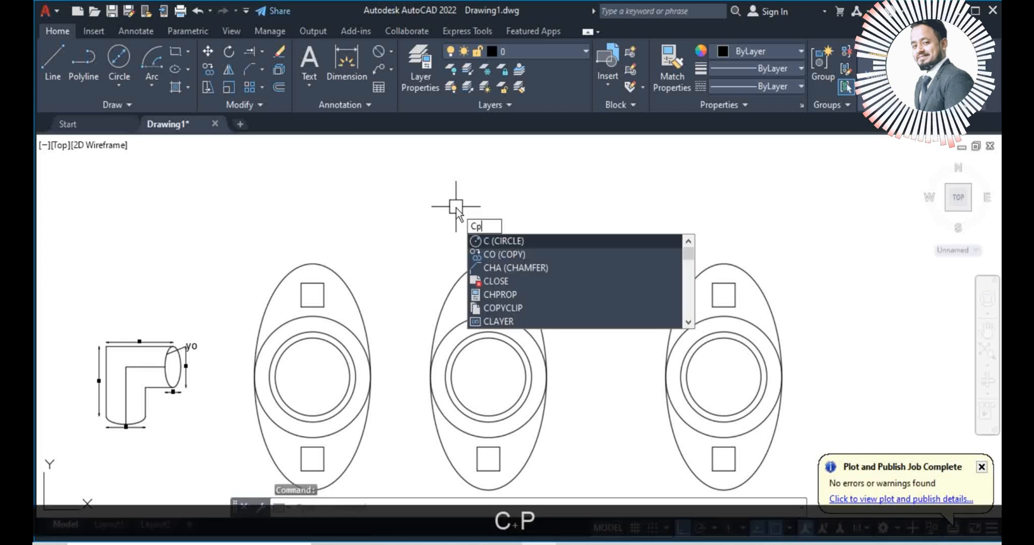
pyautogui.press('Return')
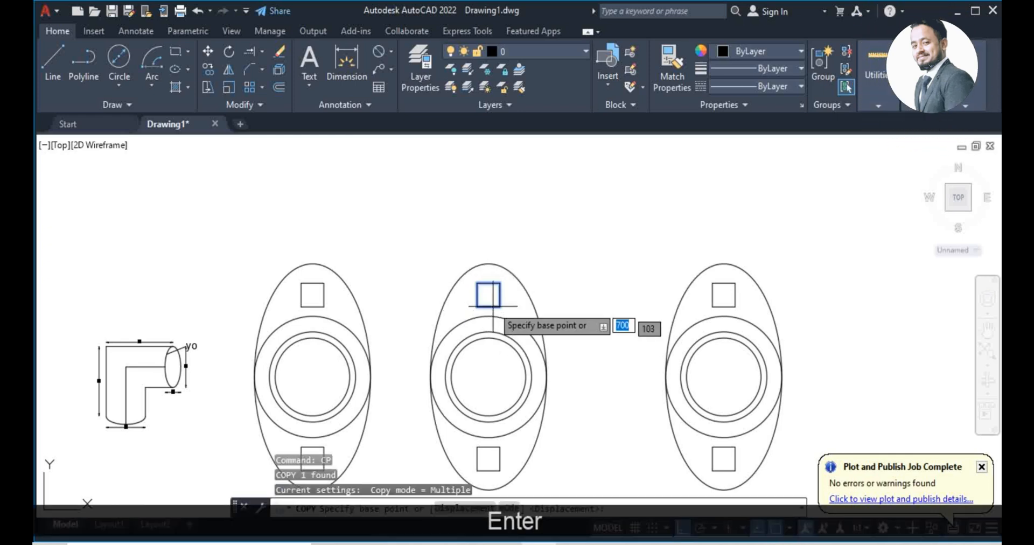
pyautogui.click(489, 307)
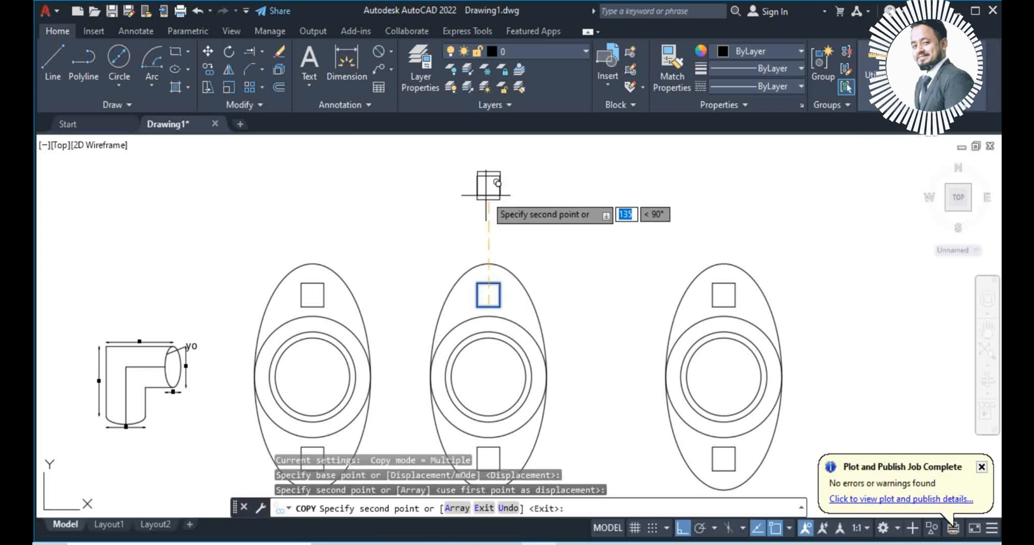
pyautogui.scroll(4, 500, 168)
pyautogui.press('Escape')
# Try to stretch the copied square with the Stretch command, using its right edge's midpoint as the base point.
pyautogui.scroll(2, 507, 192)
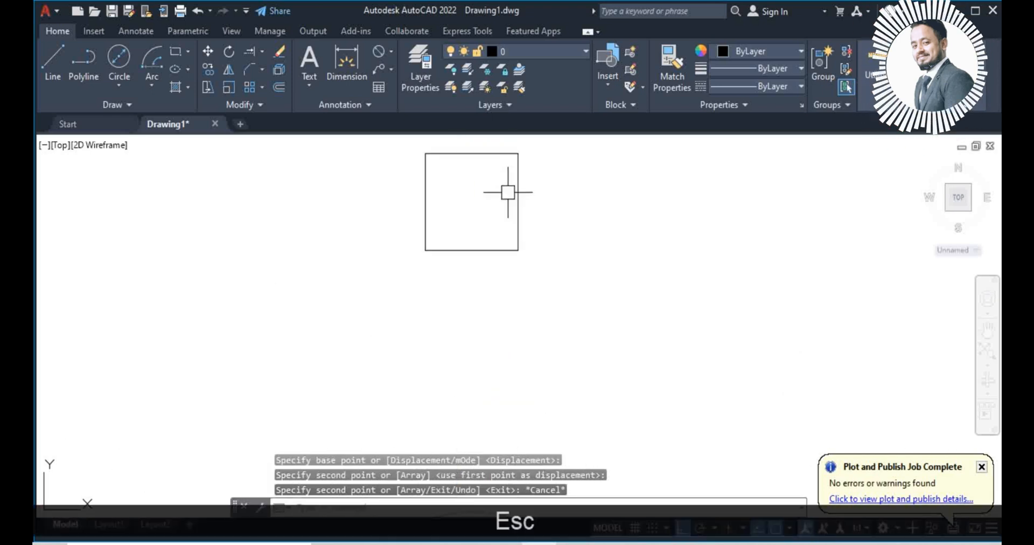
pyautogui.click(490, 154)
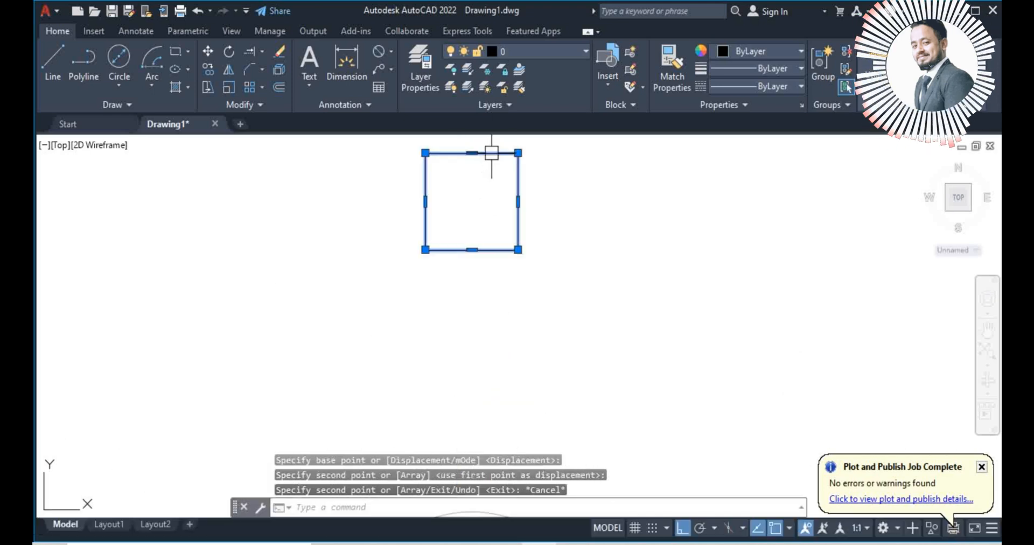
pyautogui.click(208, 85)
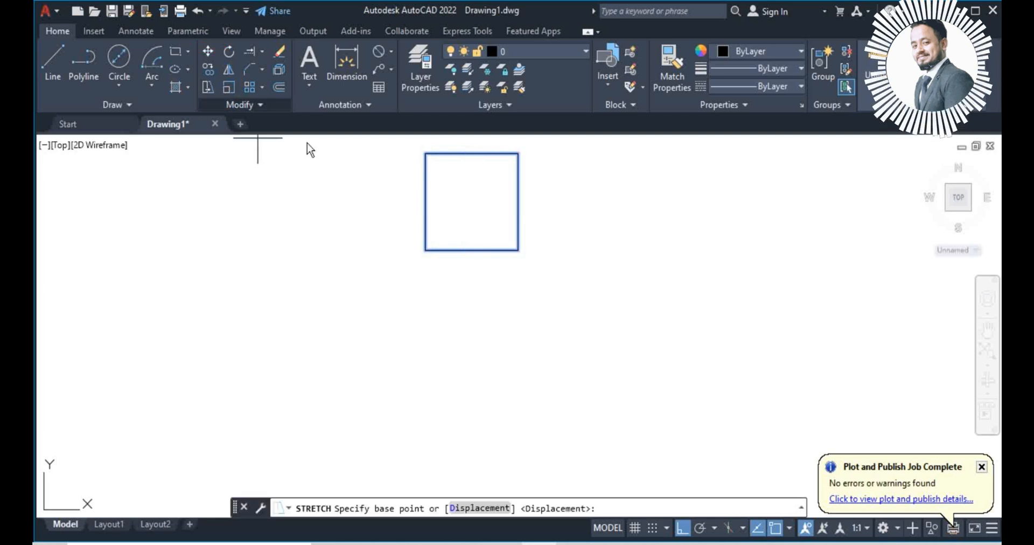
pyautogui.click(517, 200)
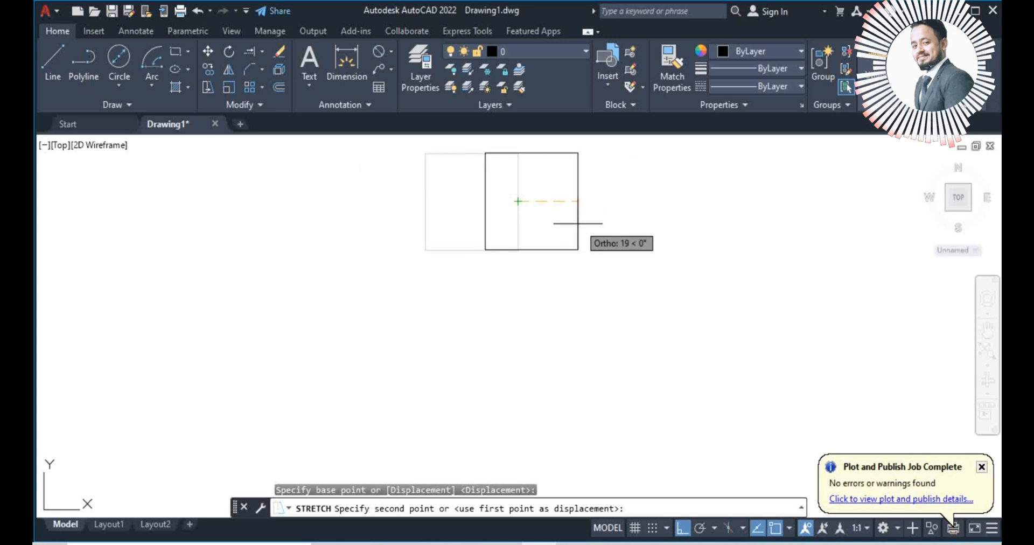
pyautogui.press('Escape')
# Stretch the copied square's right edge 20 units to the right from its midpoint grip.
pyautogui.click(518, 185)
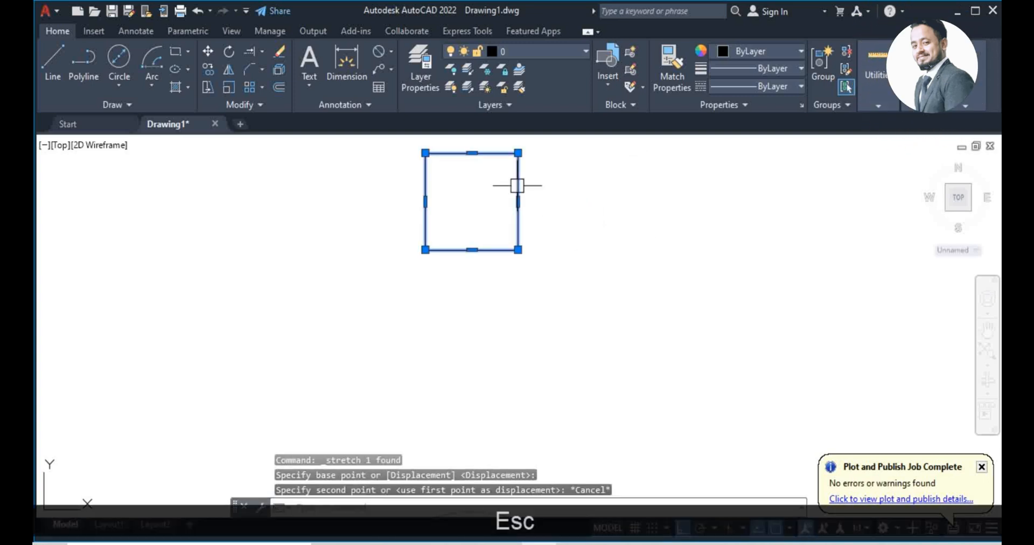
pyautogui.moveTo(518, 201)
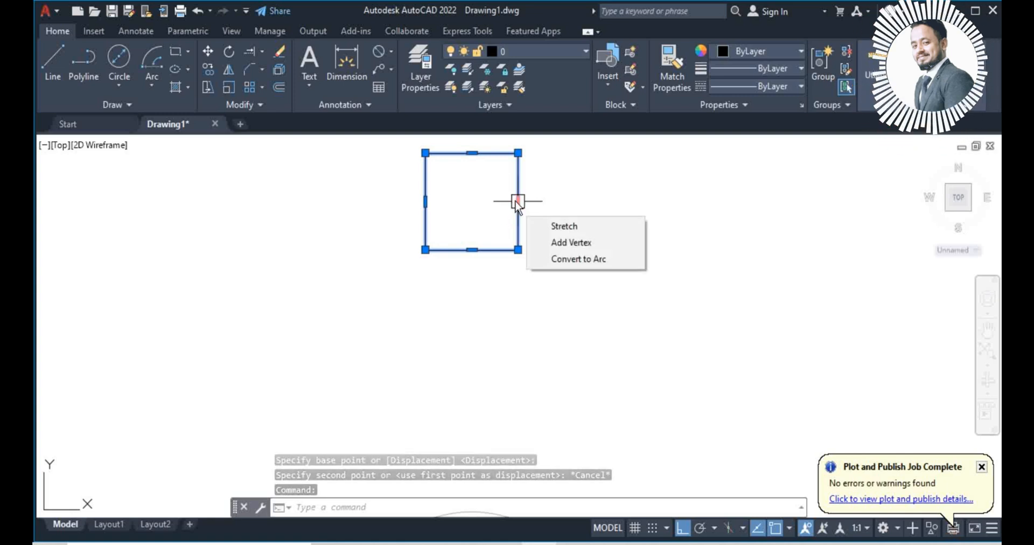
pyautogui.click(518, 202)
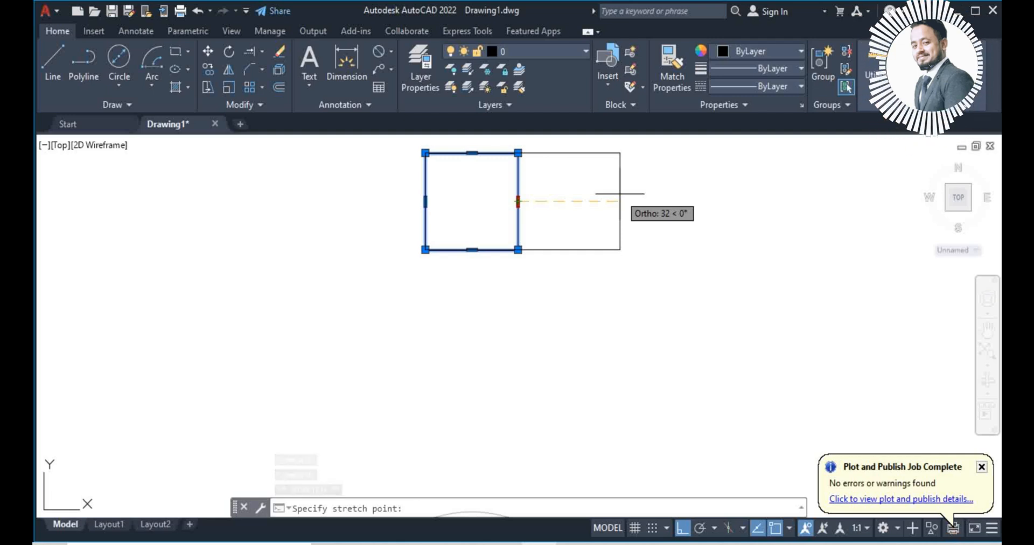
pyautogui.write('20')
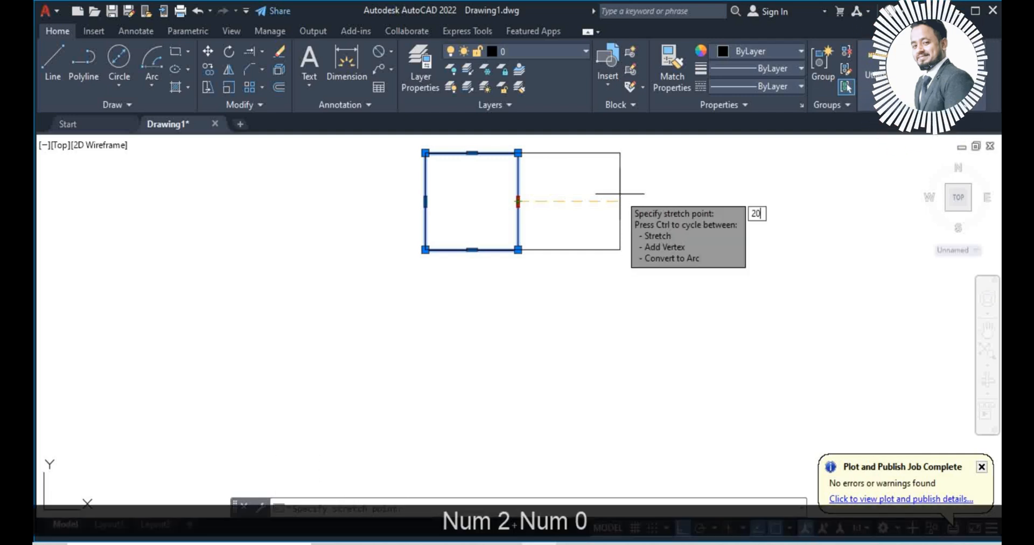
pyautogui.press('Return')
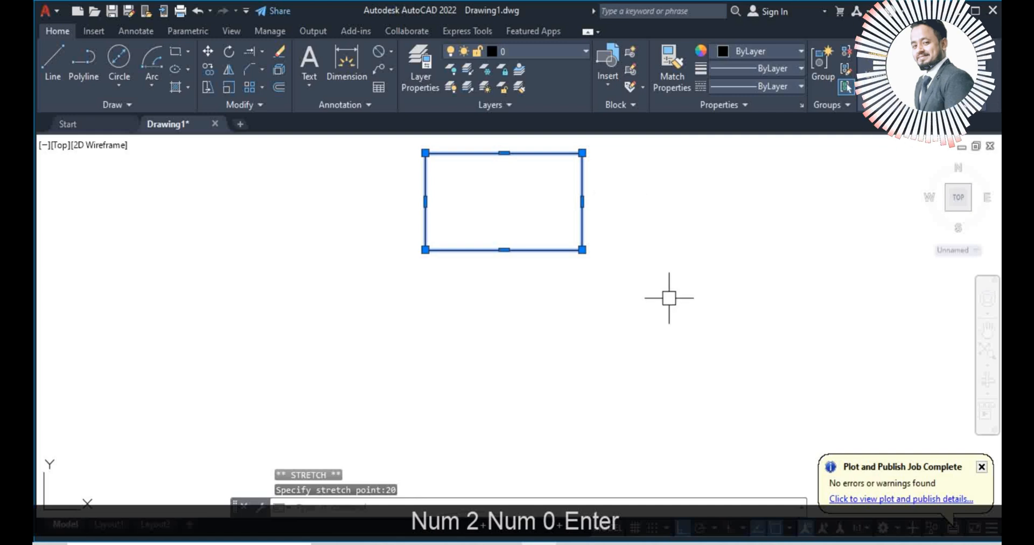
pyautogui.press('Escape')
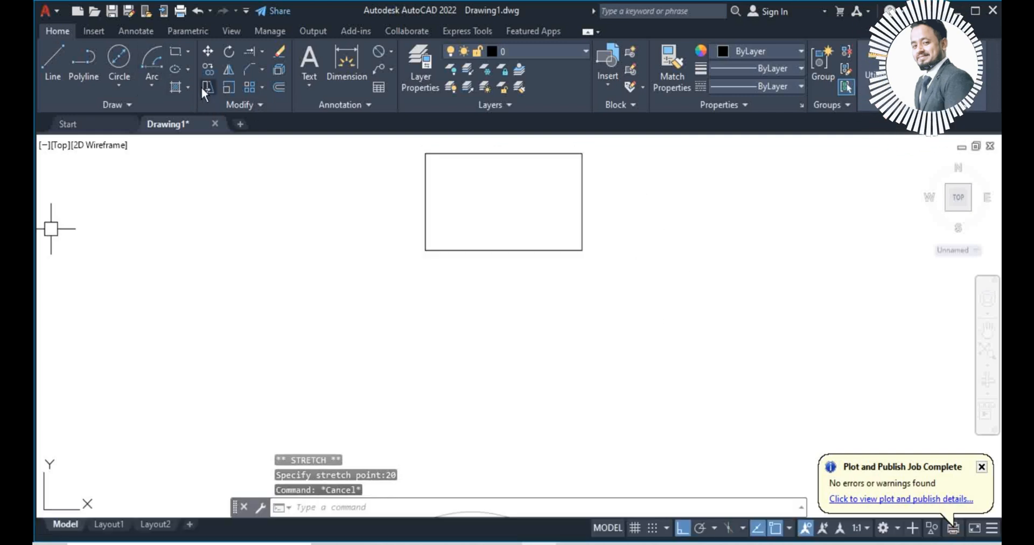
# Try to stretch the rectangle's right side horizontally, using a crossing selection over that side and its midpoint as the base point.
pyautogui.moveTo(590, 261); pyautogui.dragTo(576, 265, button='middle')
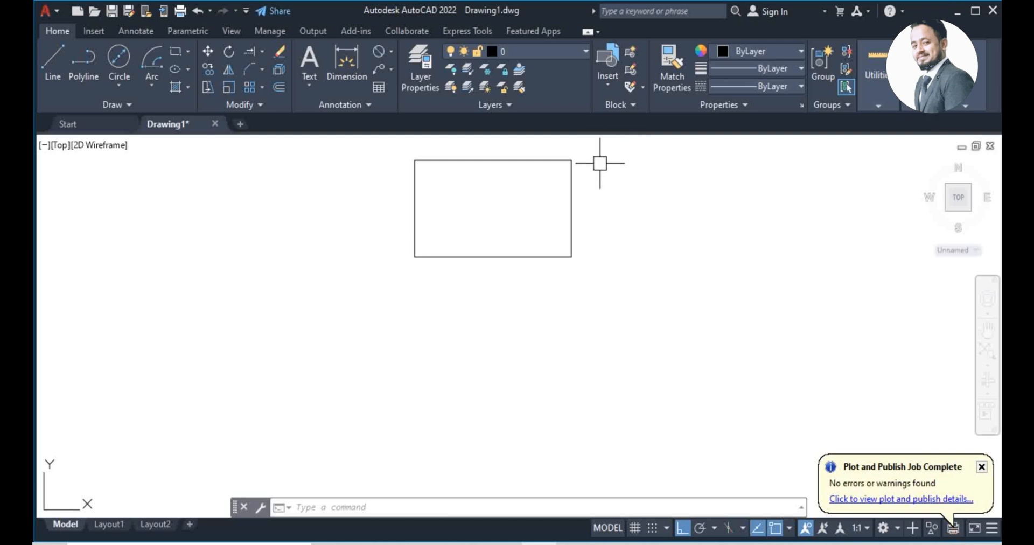
pyautogui.click(604, 144)
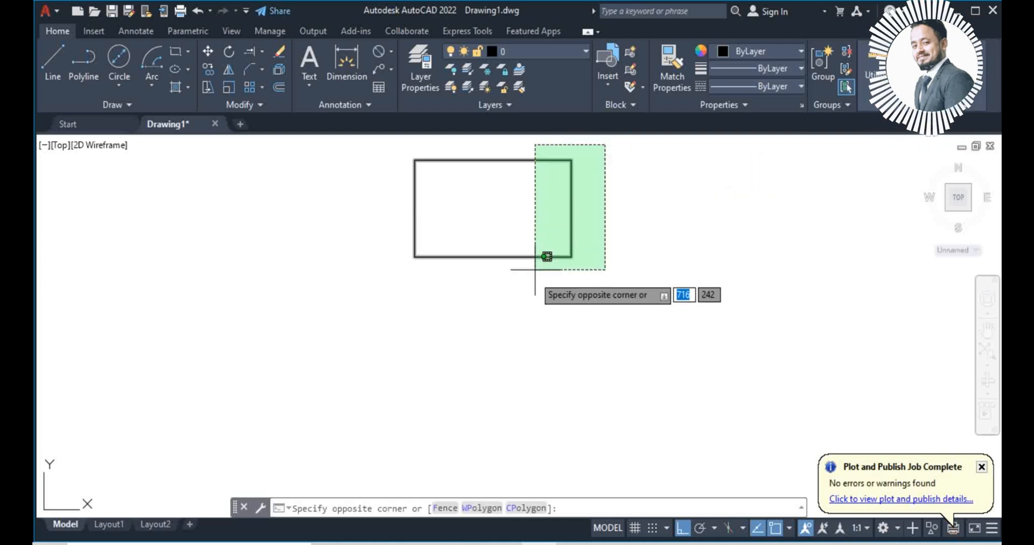
pyautogui.click(510, 328)
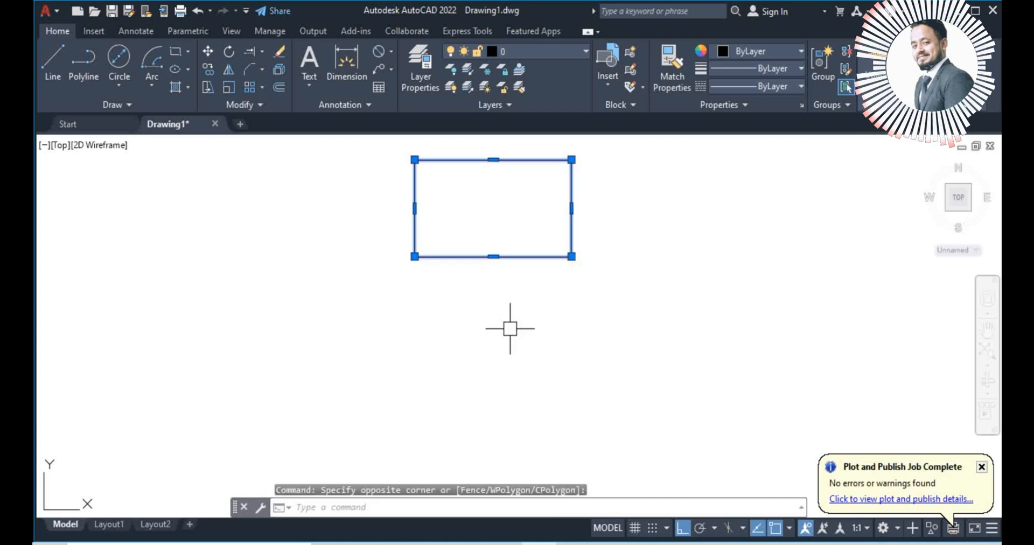
pyautogui.click(208, 88)
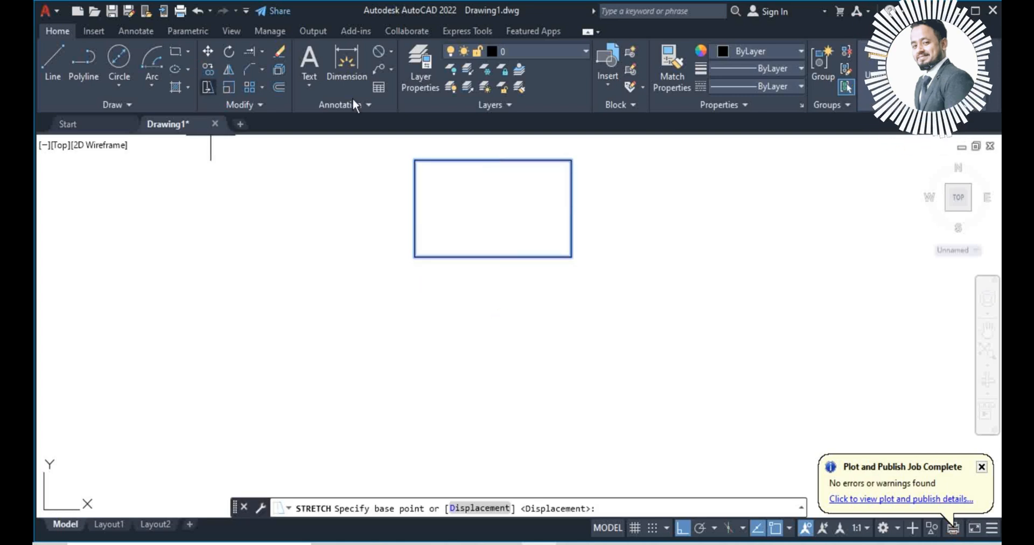
pyautogui.click(571, 207)
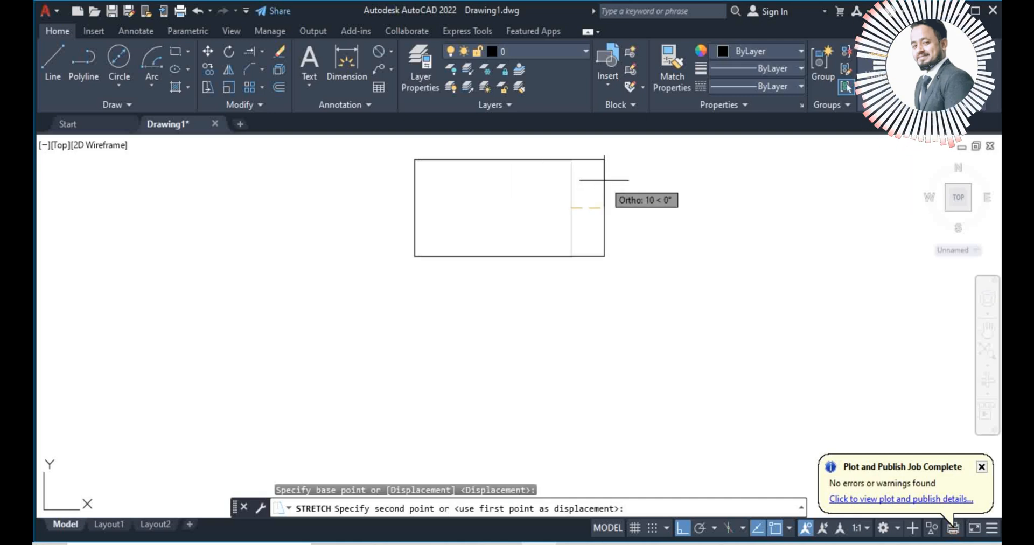
pyautogui.press('Escape')
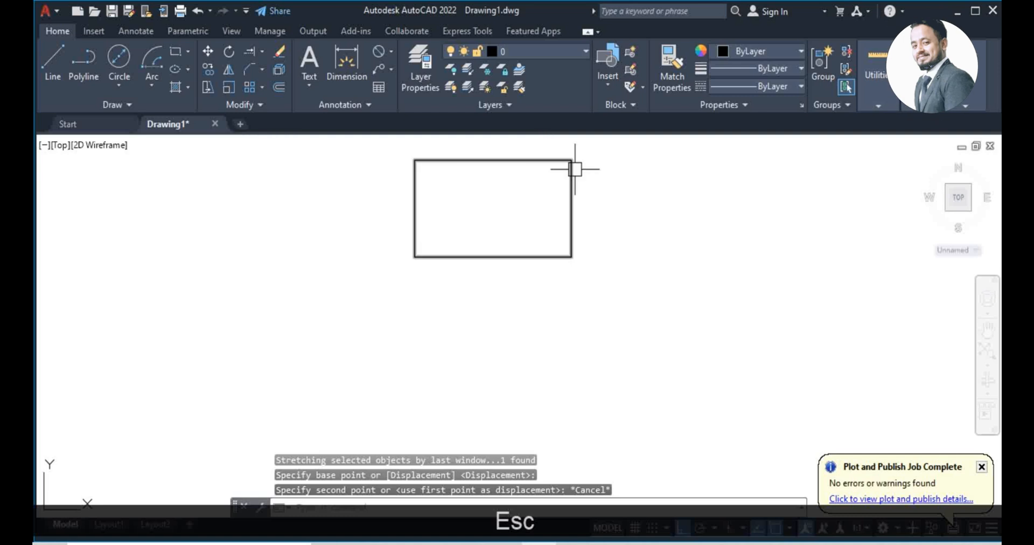
# Try the Stretch command on the fully enclosed rectangle, using its right edge's midpoint as the base point.
pyautogui.click(616, 145)
pyautogui.click(298, 311)
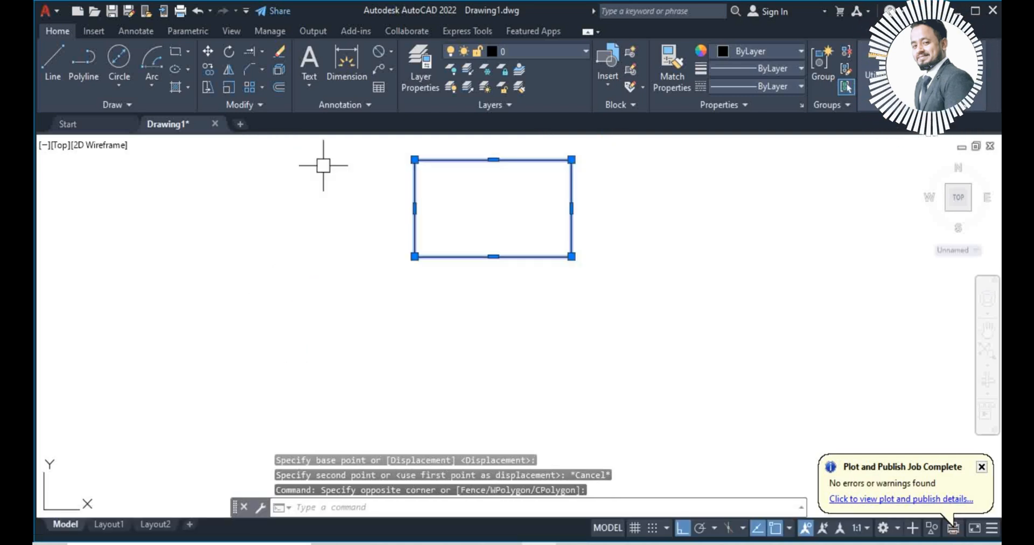
pyautogui.press('Return')
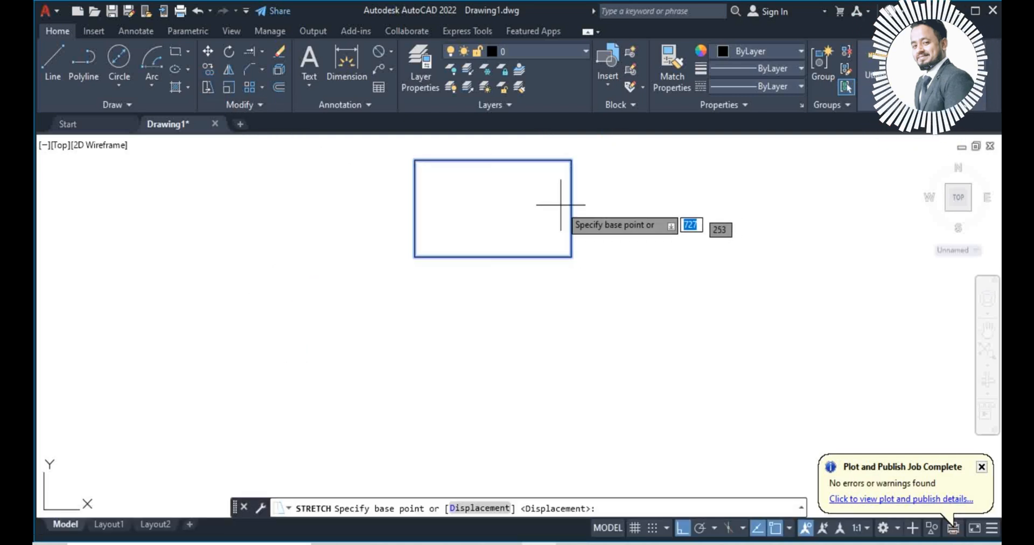
pyautogui.click(571, 207)
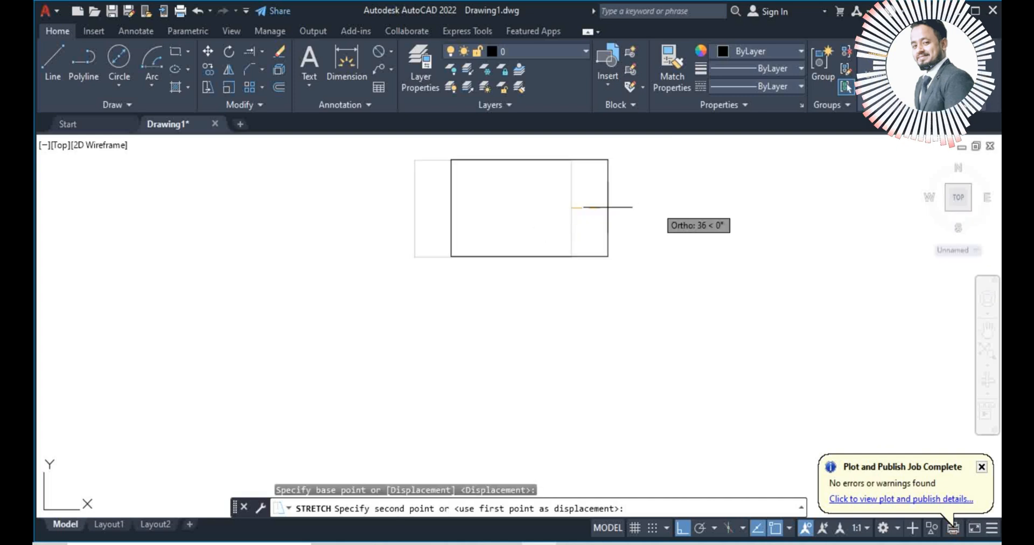
pyautogui.press('Escape')
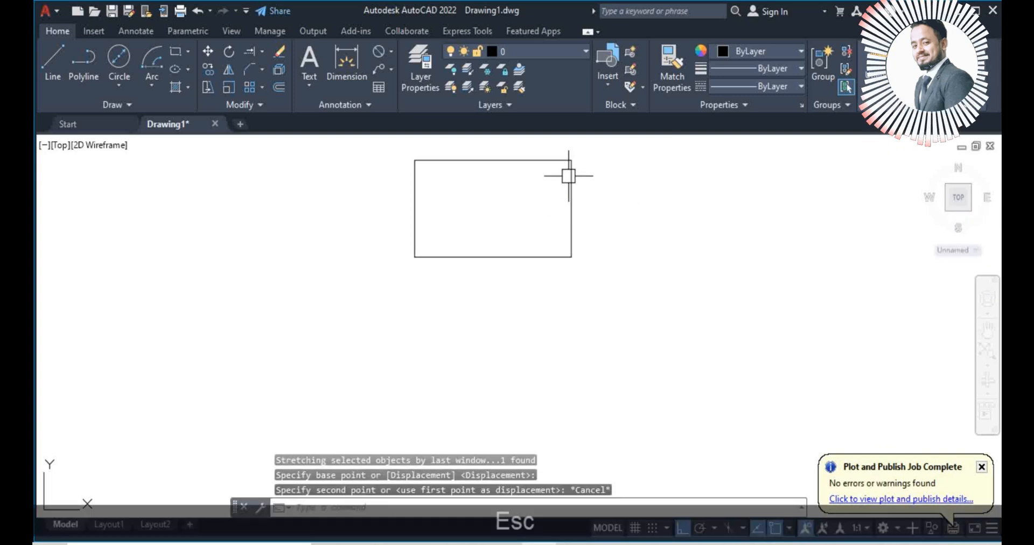
# Try to stretch the rectangle to the right with only its right edge in the crossing selection, based at that edge's midpoint.
pyautogui.click(595, 143)
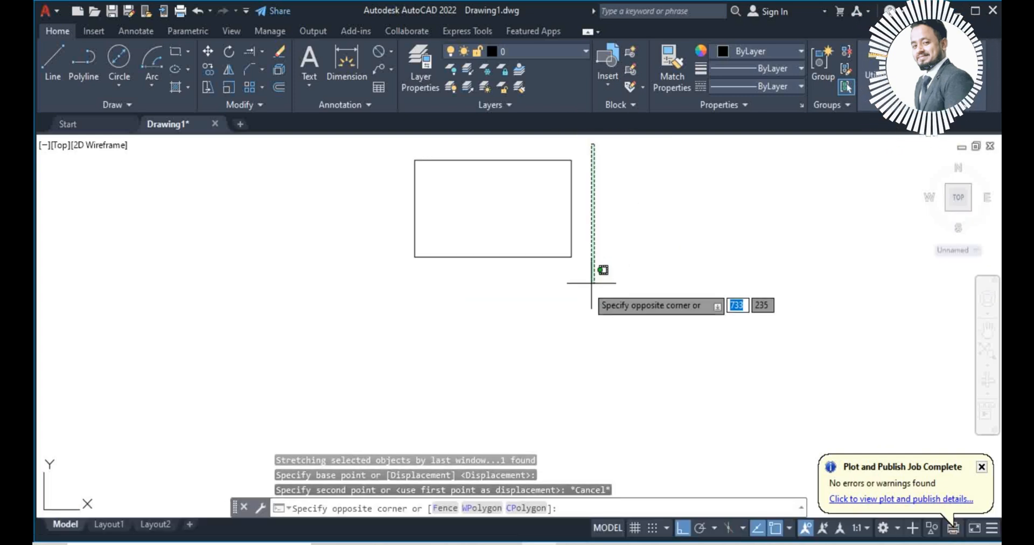
pyautogui.click(566, 295)
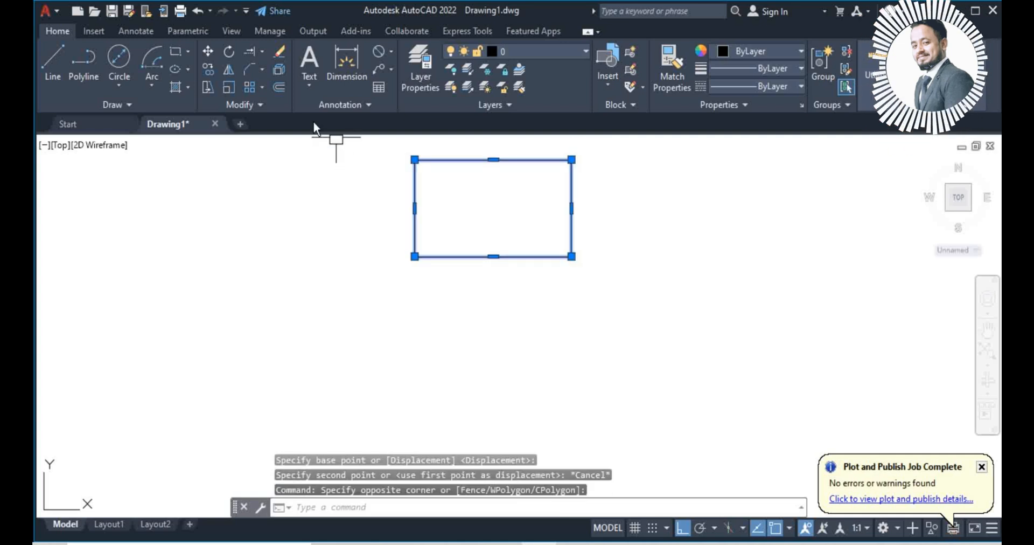
pyautogui.click(209, 85)
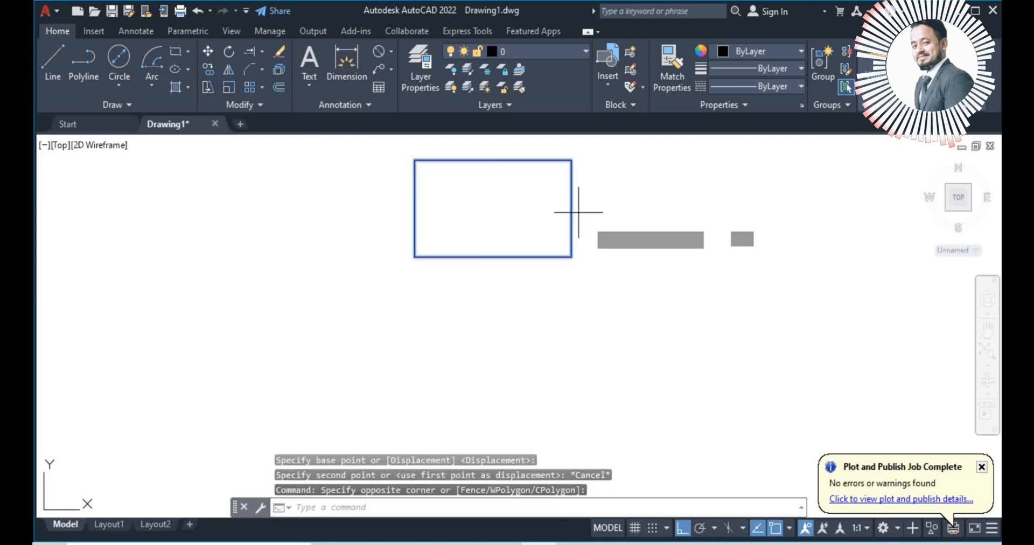
pyautogui.click(571, 208)
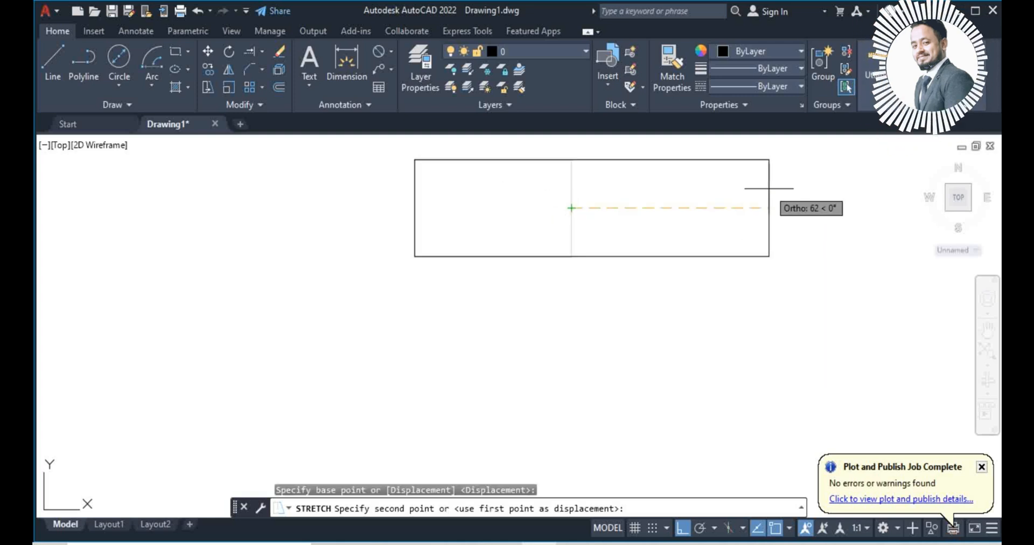
pyautogui.press('Escape')
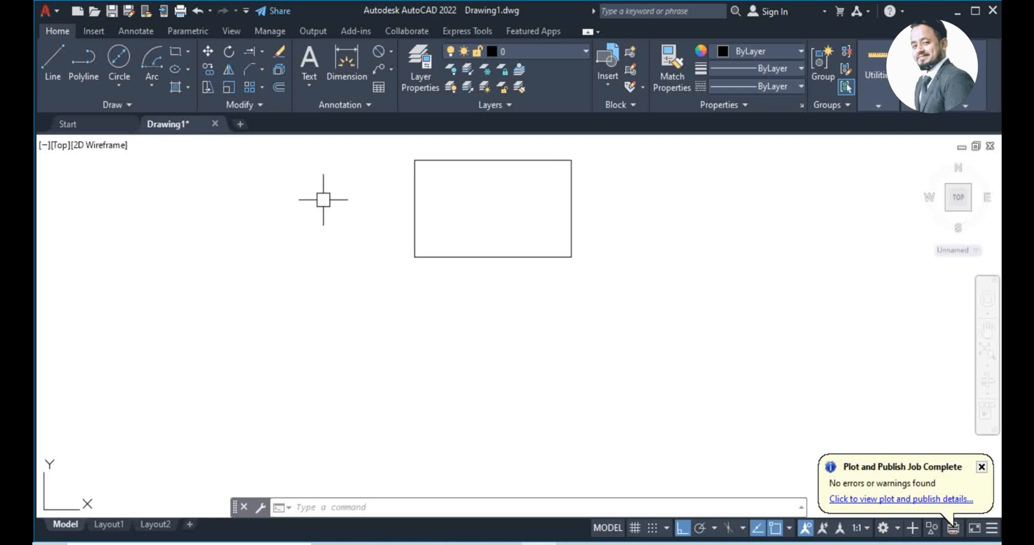
# Try to skew the rectangle by stretching its top edge to the right, using the top-right corner as the base point.
pyautogui.moveTo(611, 225); pyautogui.dragTo(509, 239, button='middle')
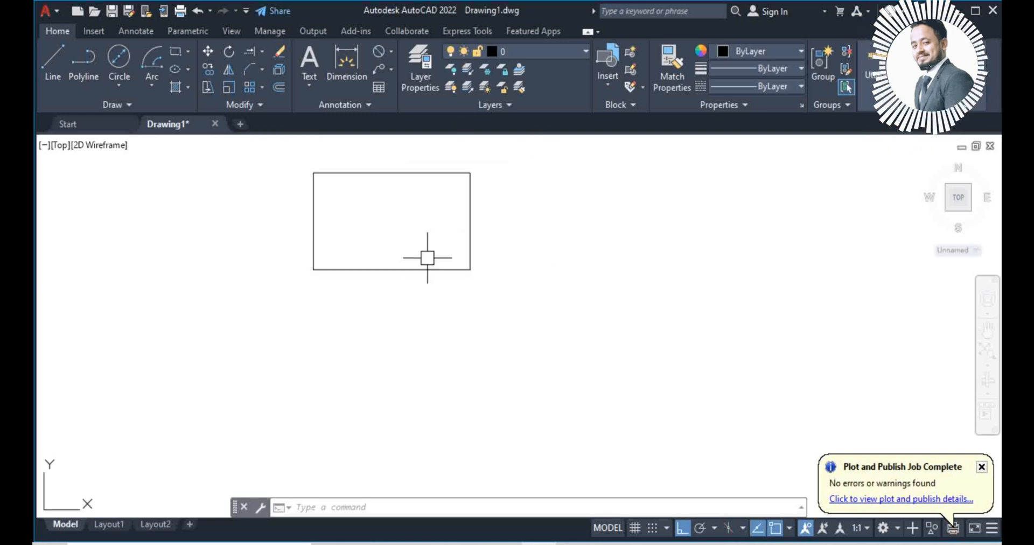
pyautogui.click(500, 167)
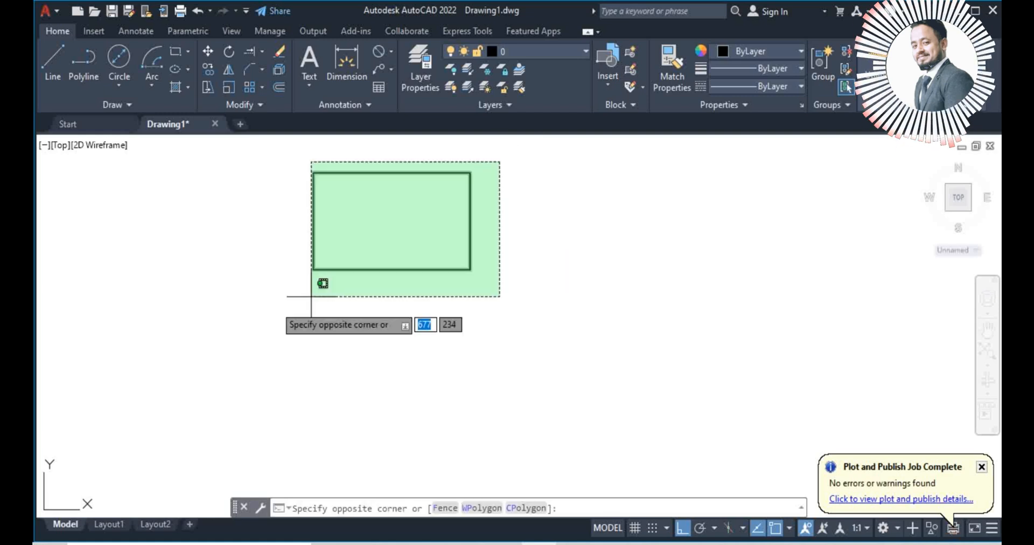
pyautogui.click(321, 282)
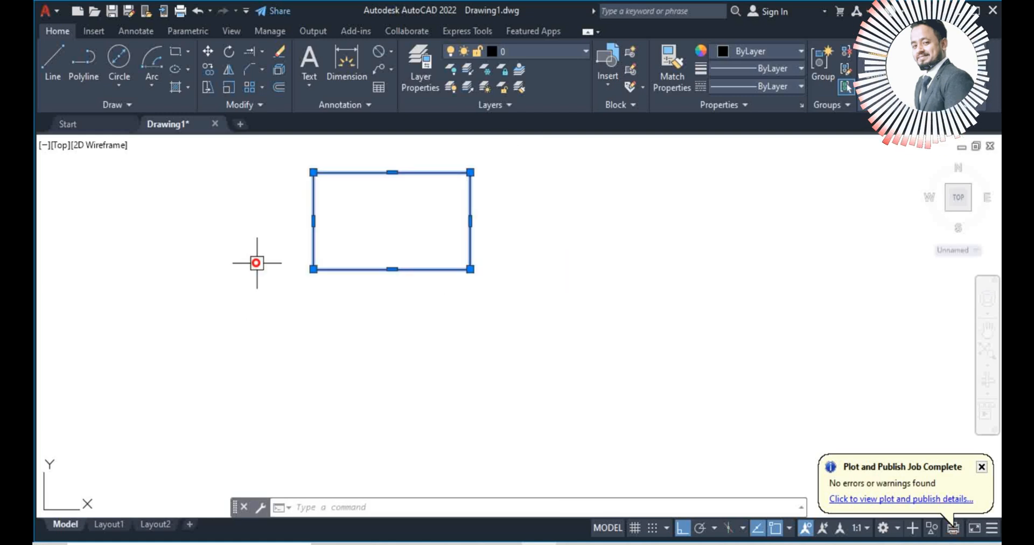
pyautogui.click(495, 161)
pyautogui.click(236, 324)
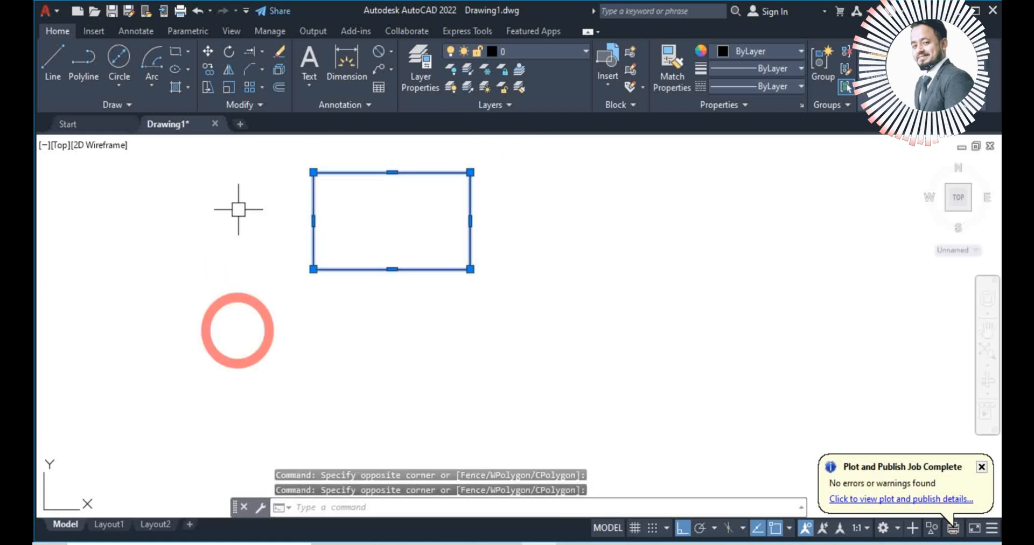
pyautogui.click(205, 85)
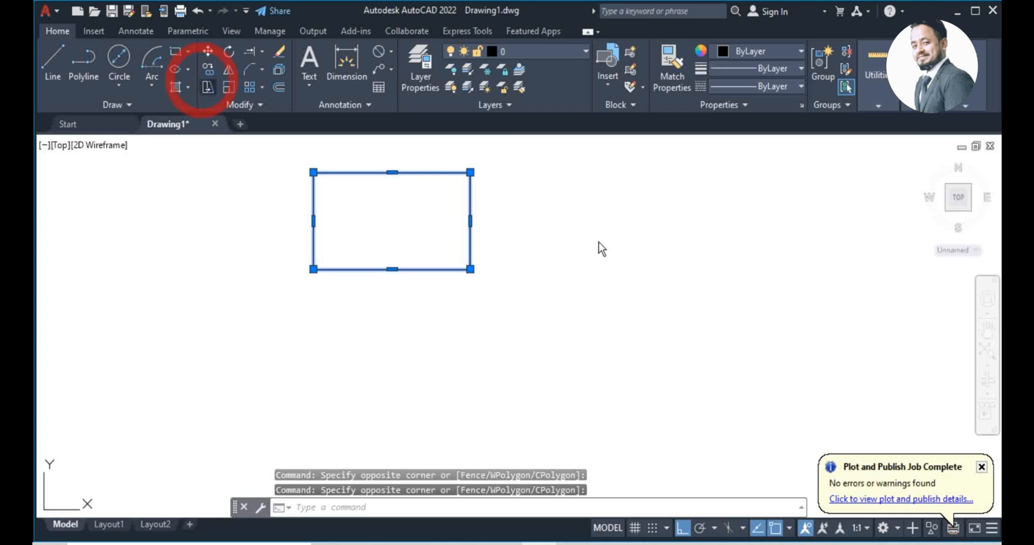
pyautogui.click(470, 173)
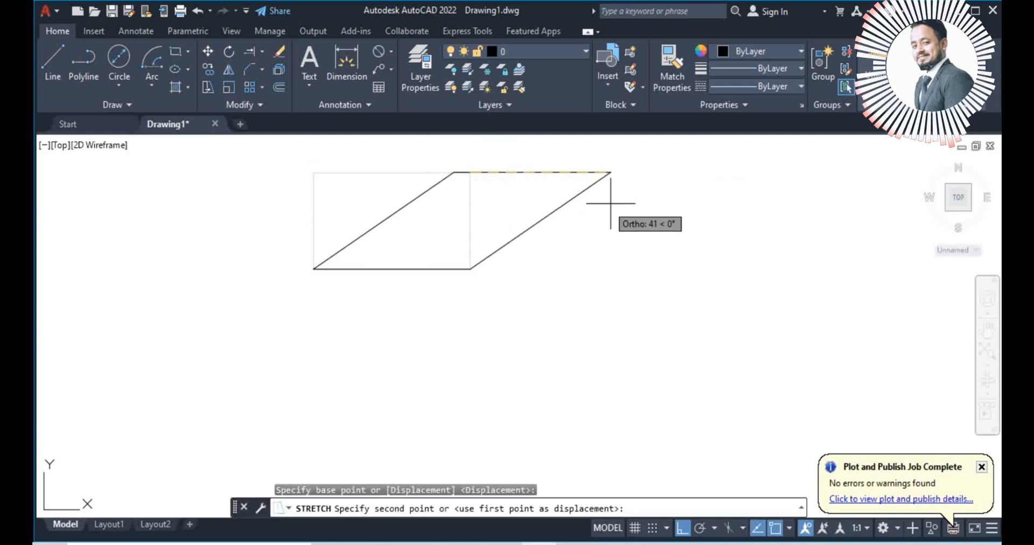
pyautogui.press('Escape')
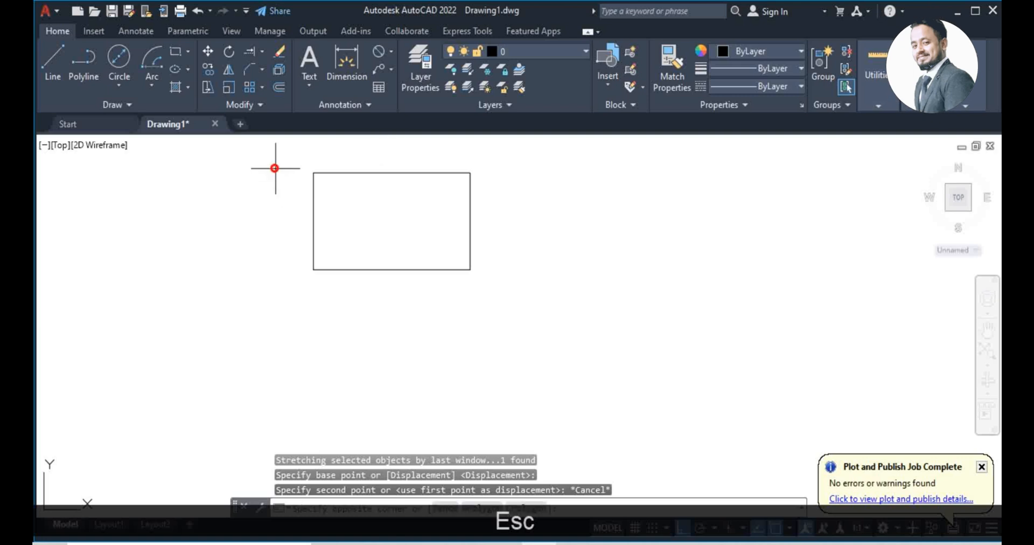
# Try the Stretch command on the whole rectangle enclosed in a window selection, using its top-right corner as the base point.
pyautogui.click(275, 168)
pyautogui.click(566, 334)
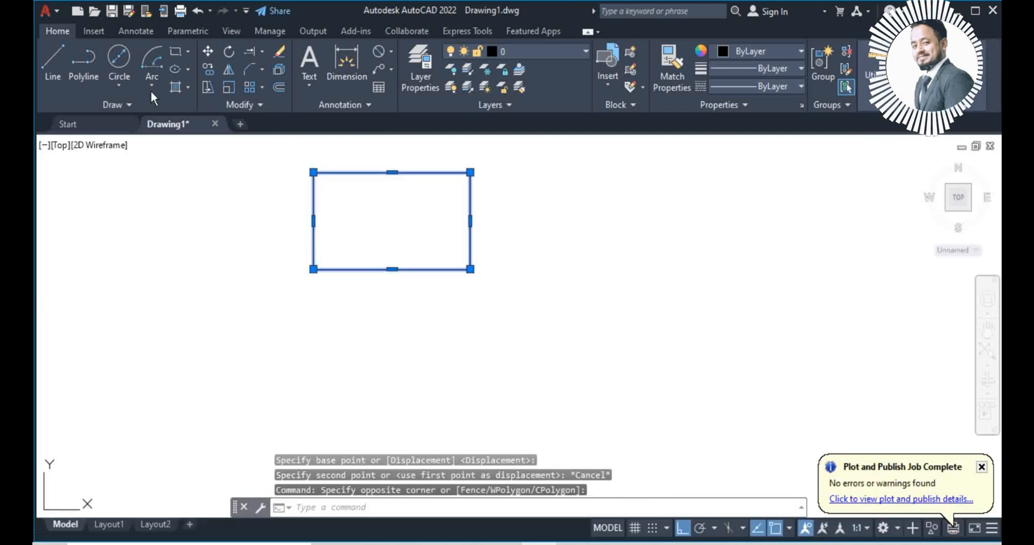
pyautogui.click(207, 87)
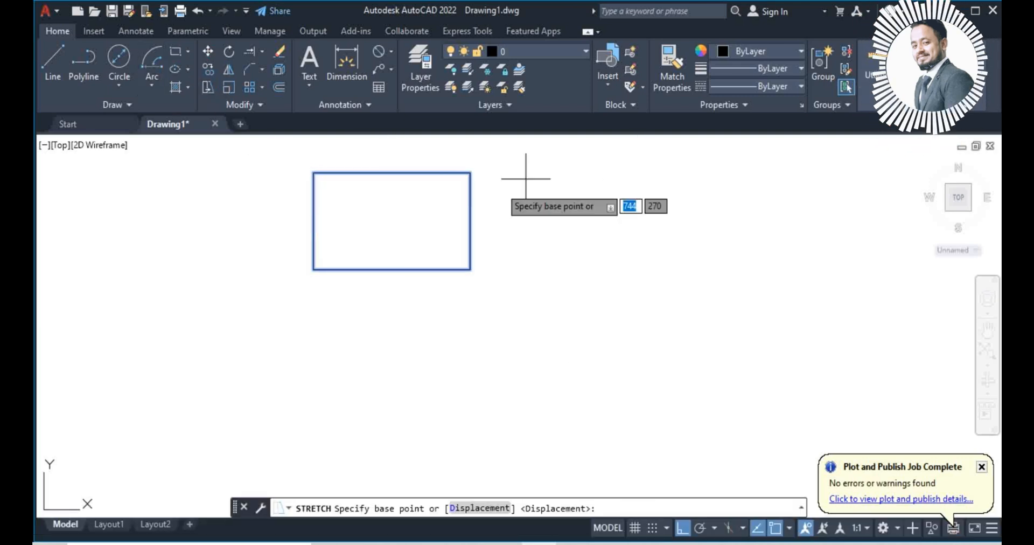
pyautogui.click(470, 172)
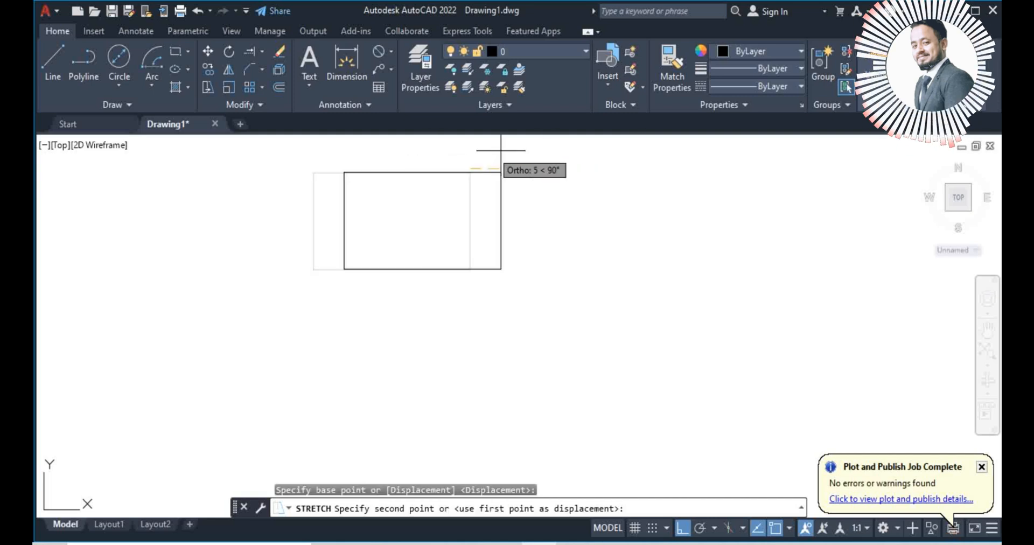
pyautogui.press('Escape')
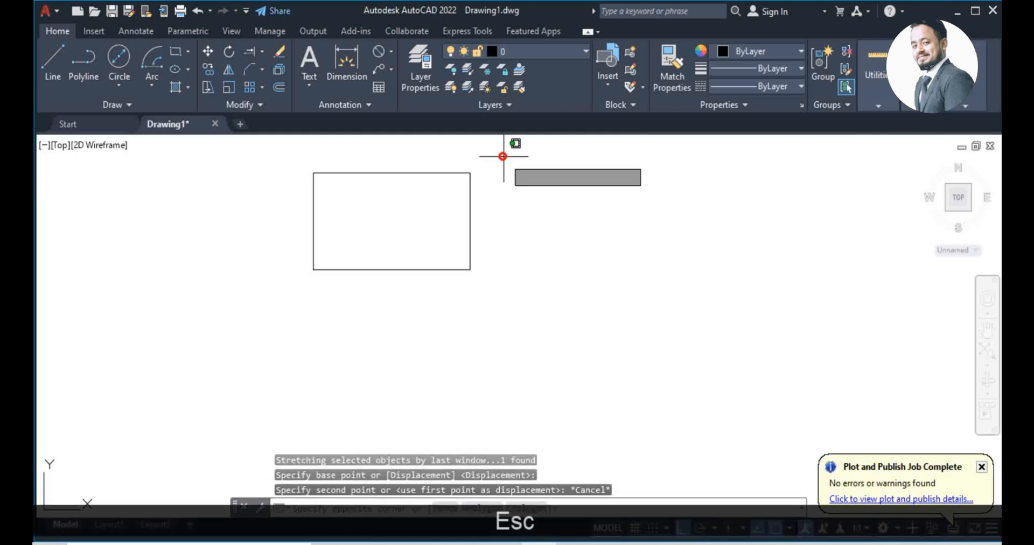
# Try to skew the rectangle by stretching its right edge vertically, using the top-right corner as the base point.
pyautogui.click(504, 157)
pyautogui.click(407, 297)
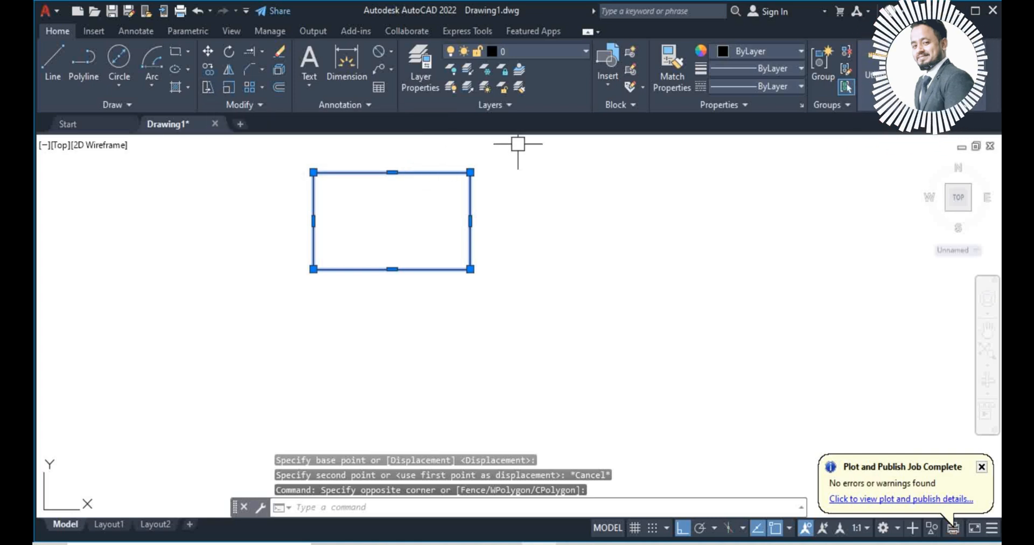
pyautogui.click(209, 85)
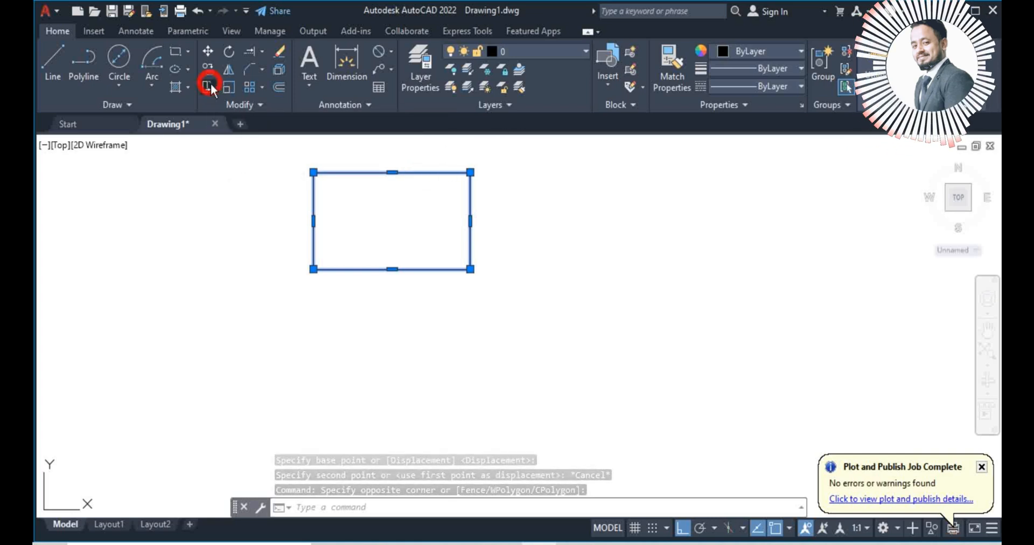
pyautogui.click(470, 172)
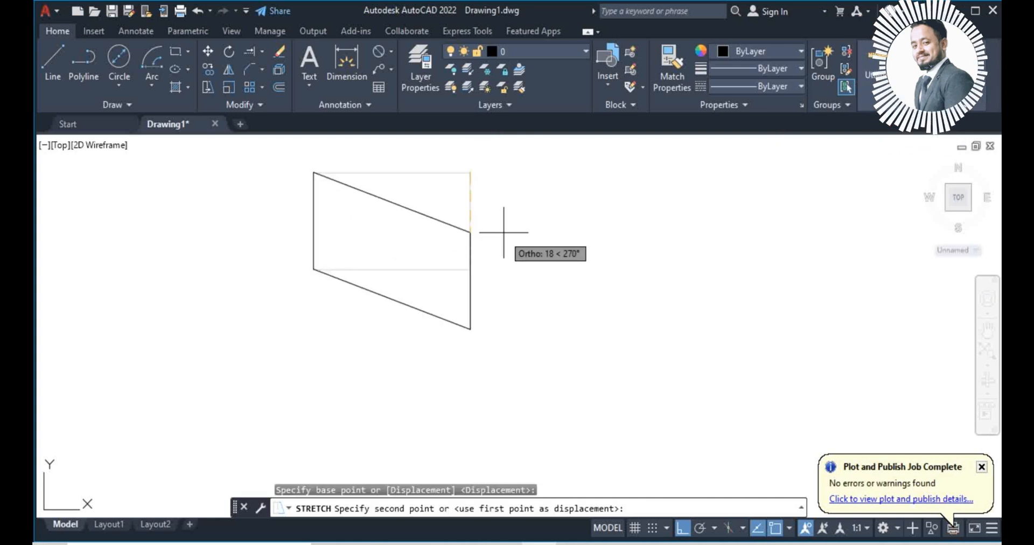
pyautogui.press('Escape')
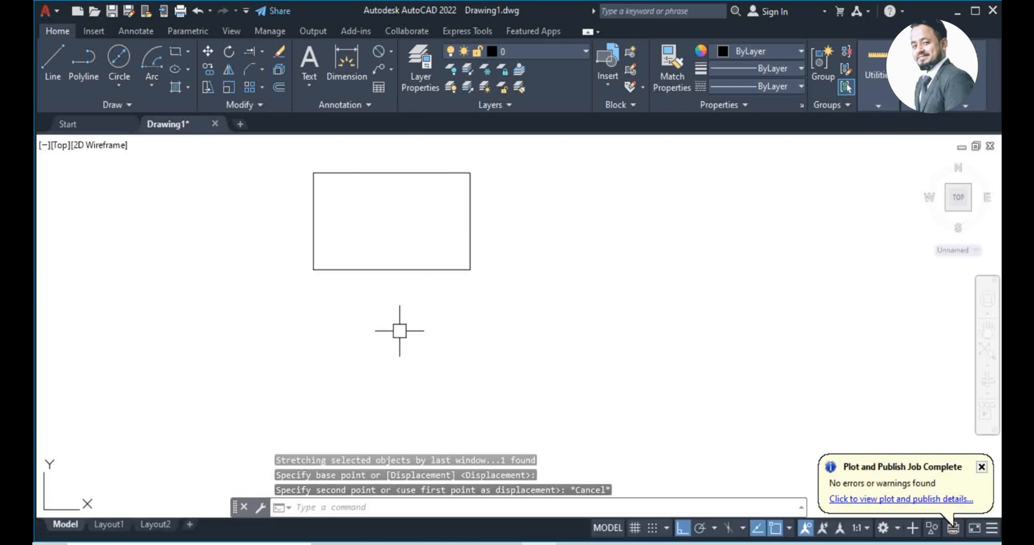
pyautogui.click(488, 151)
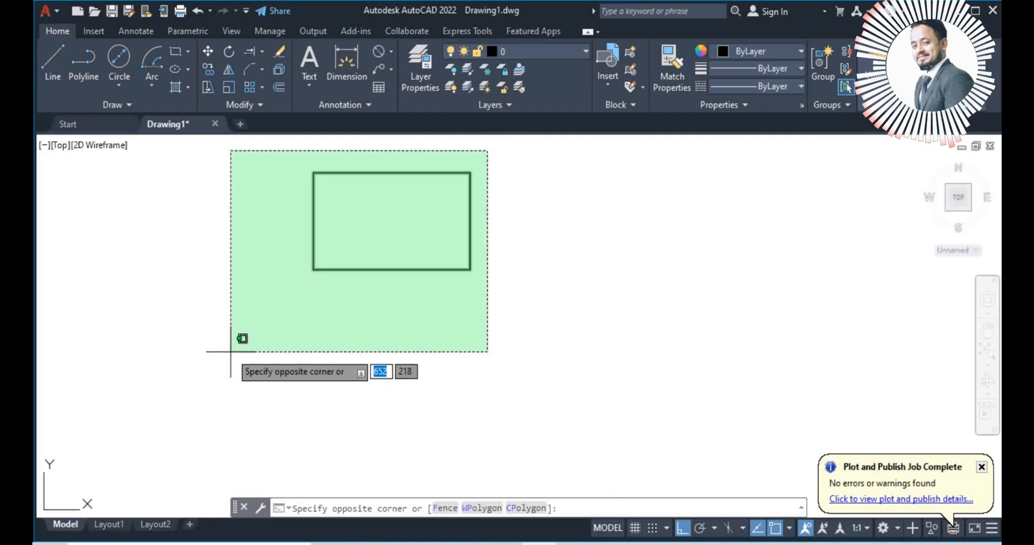
pyautogui.scroll(-2, 444, 463)
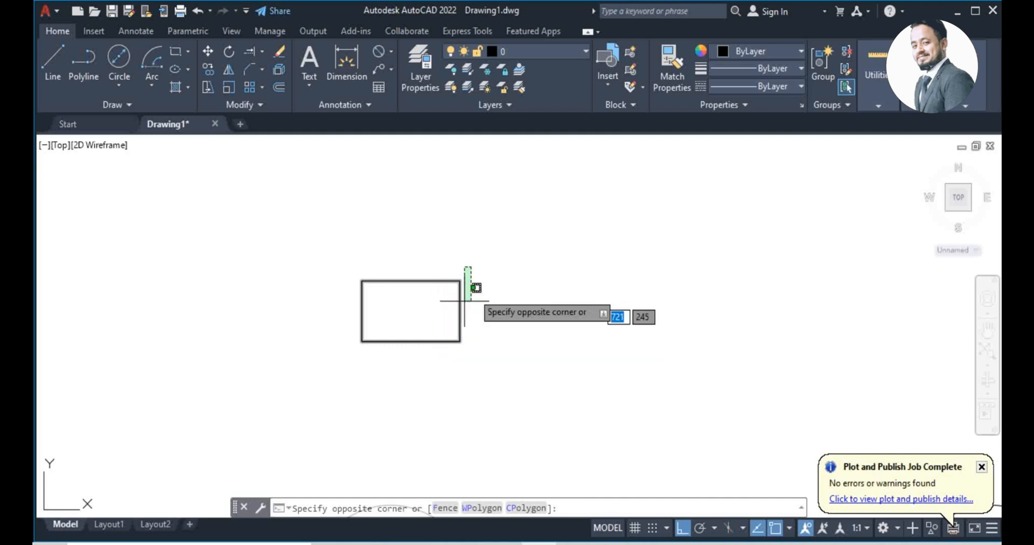
pyautogui.click(300, 385)
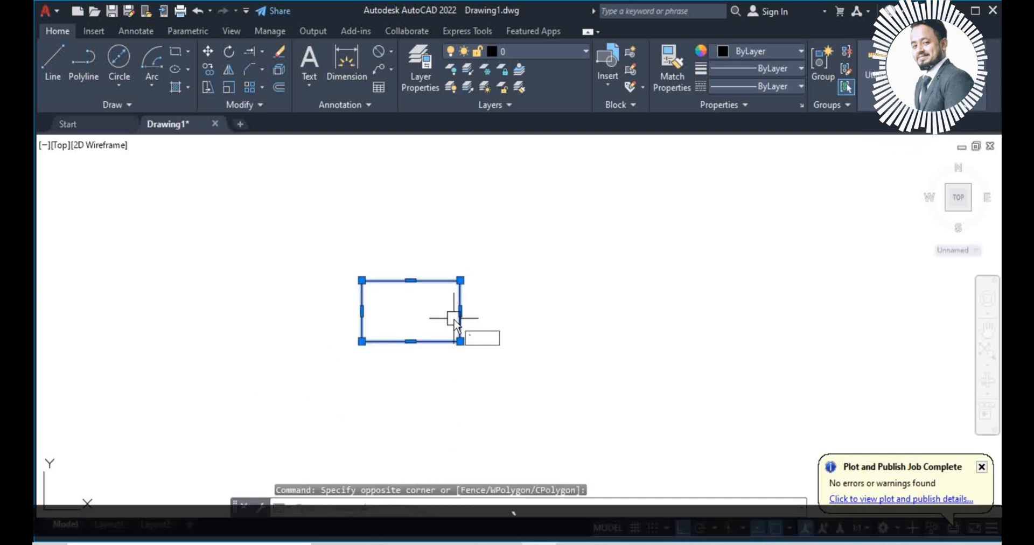
pyautogui.press('Escape')
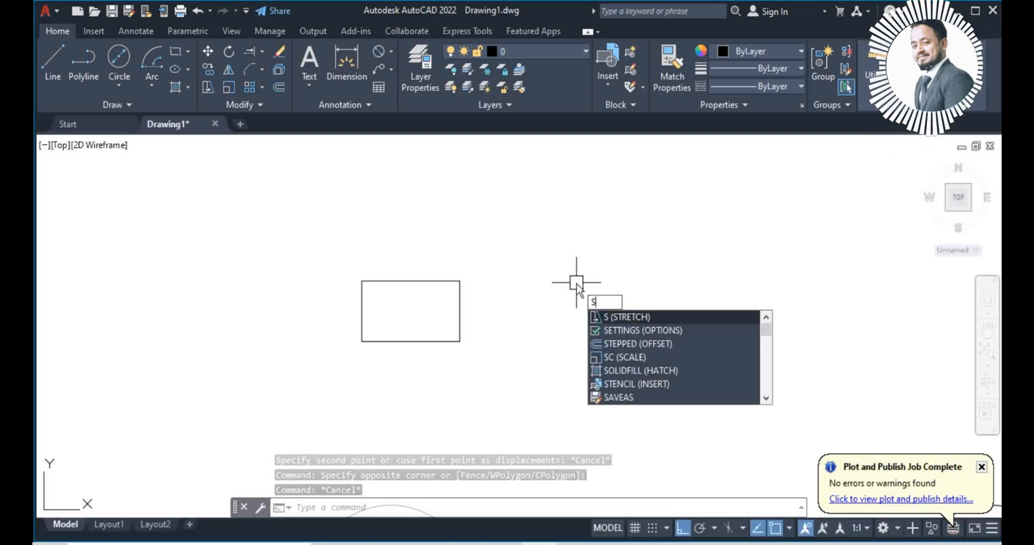
pyautogui.press('Escape')
# Rotate the whole rectangle 45° counterclockwise about its bottom-left corner.
pyautogui.click(556, 235)
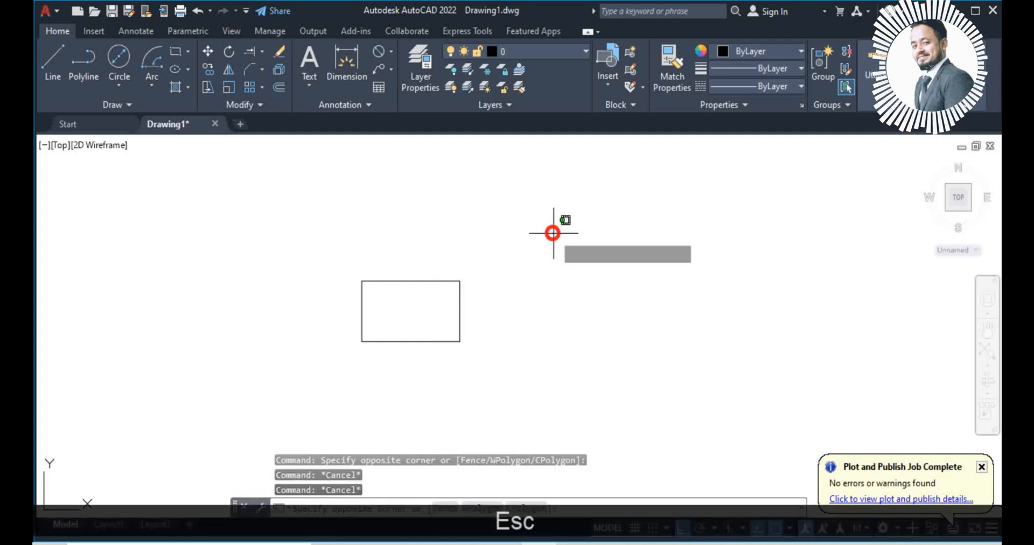
pyautogui.click(251, 417)
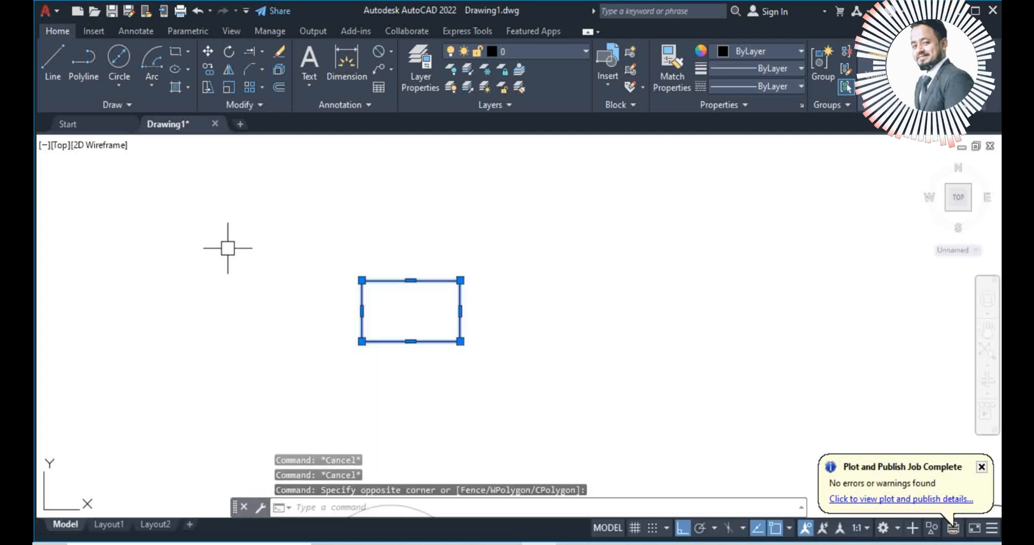
pyautogui.write('ro')
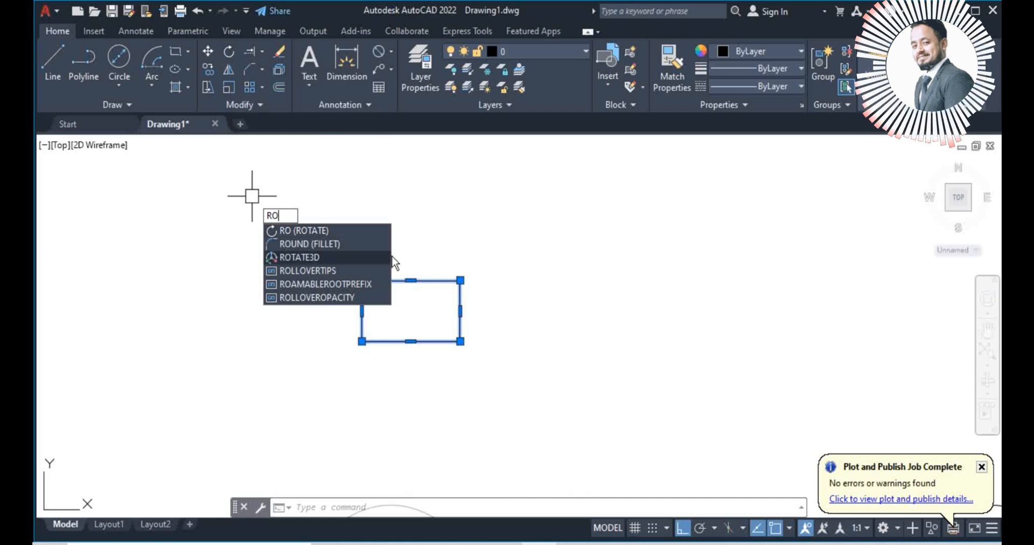
pyautogui.click(317, 232)
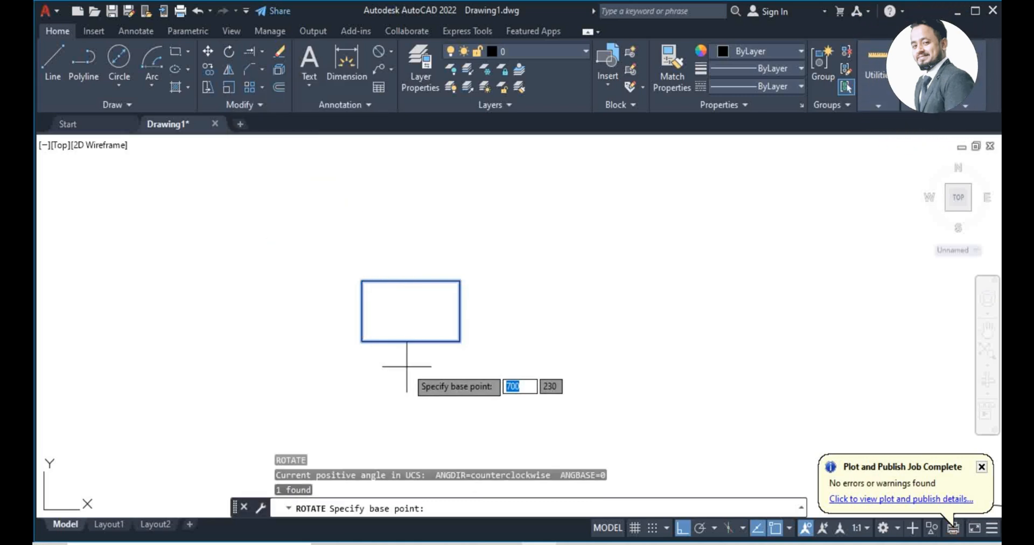
pyautogui.click(362, 341)
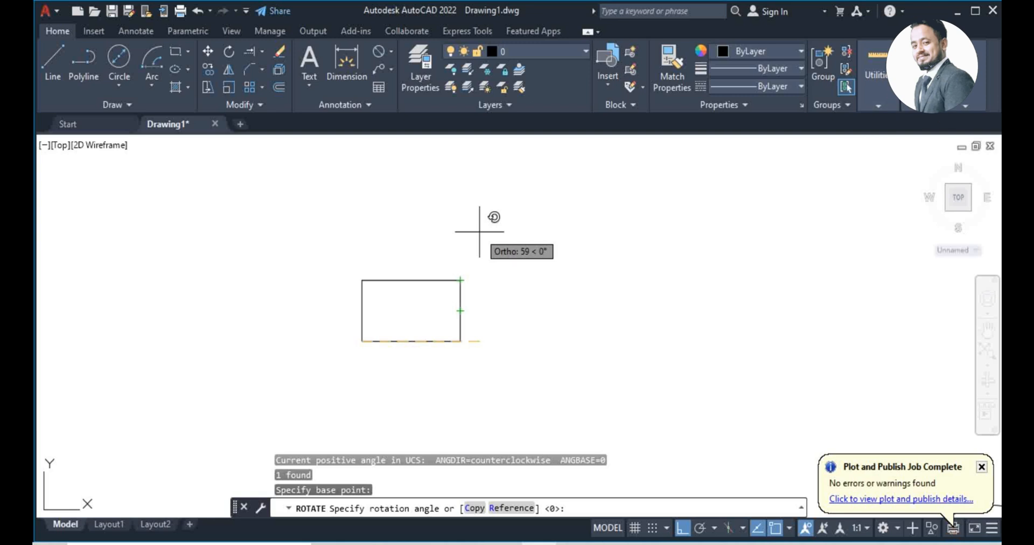
pyautogui.write('45')
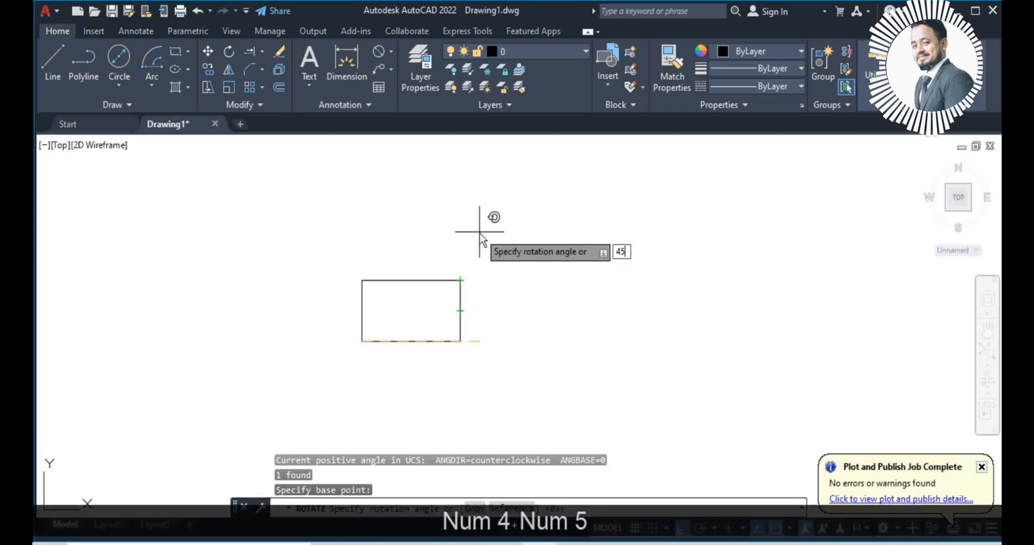
pyautogui.press('Return')
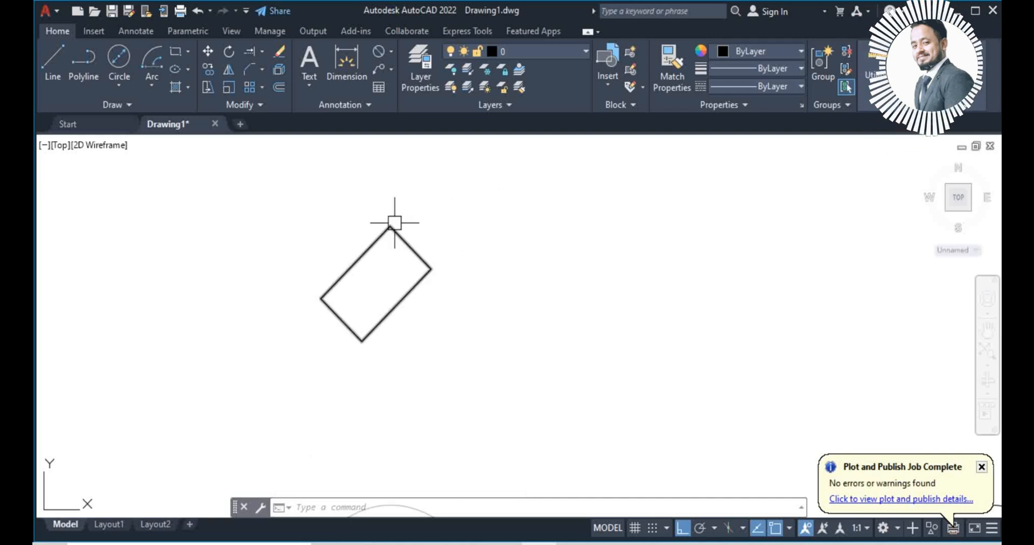
# Undo the 45° rotation of the rectangle.
pyautogui.click(491, 198)
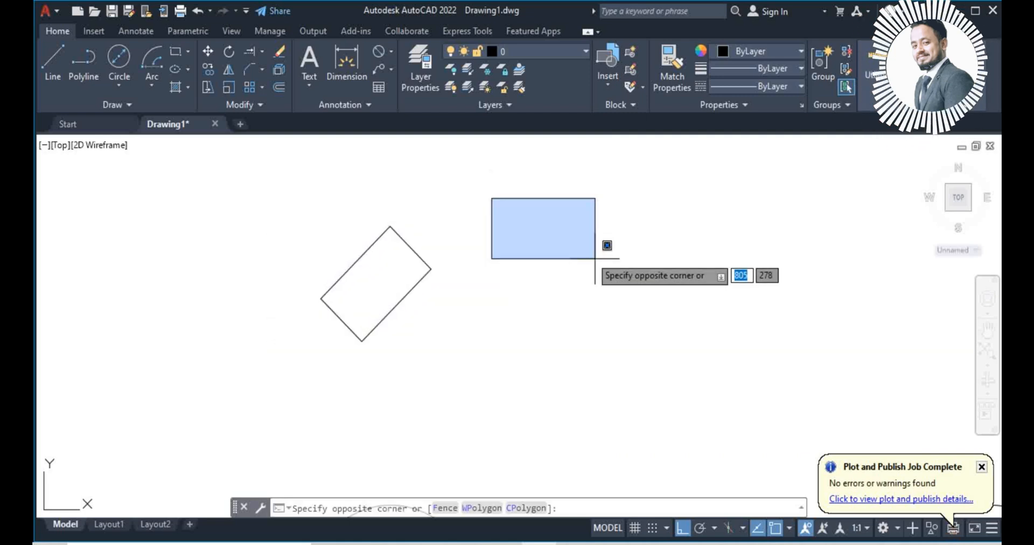
pyautogui.press('Escape')
pyautogui.hotkey('ctrl', 'z')
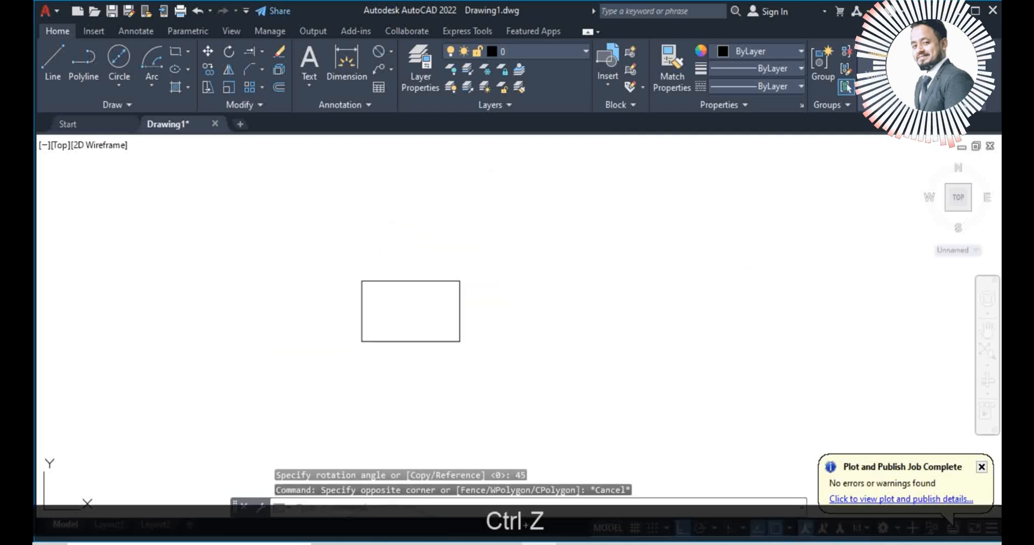
# Try rotating the rectangle about its bottom-left corner with the Reference option along its bottom edge, turning Ortho off during the command.
pyautogui.click(311, 243)
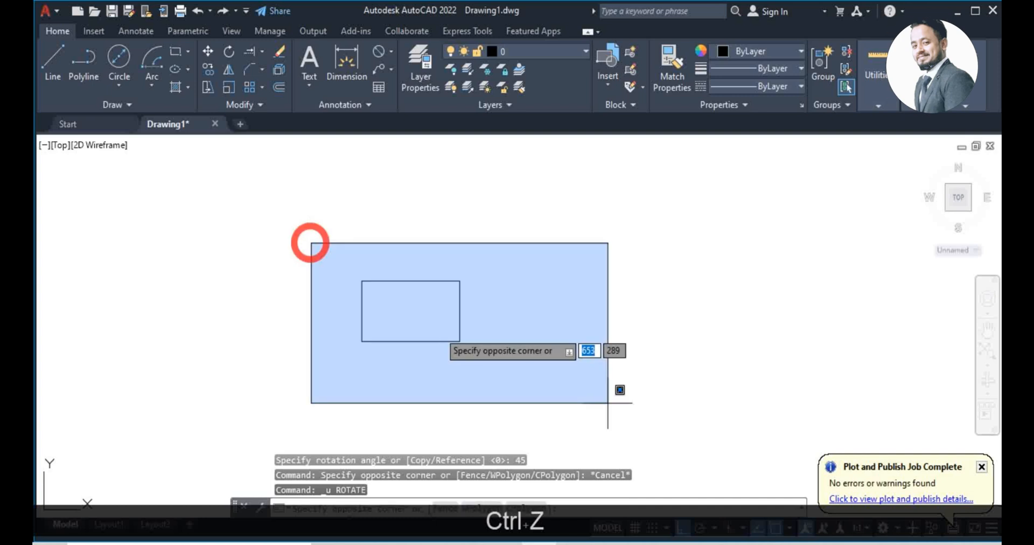
pyautogui.click(618, 389)
pyautogui.write('ro')
pyautogui.press('space')
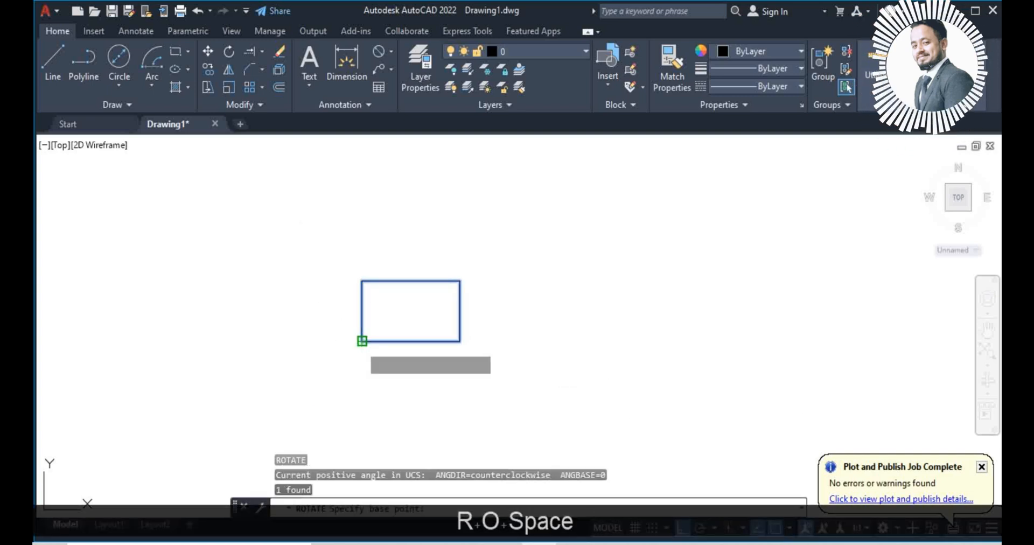
pyautogui.click(362, 341)
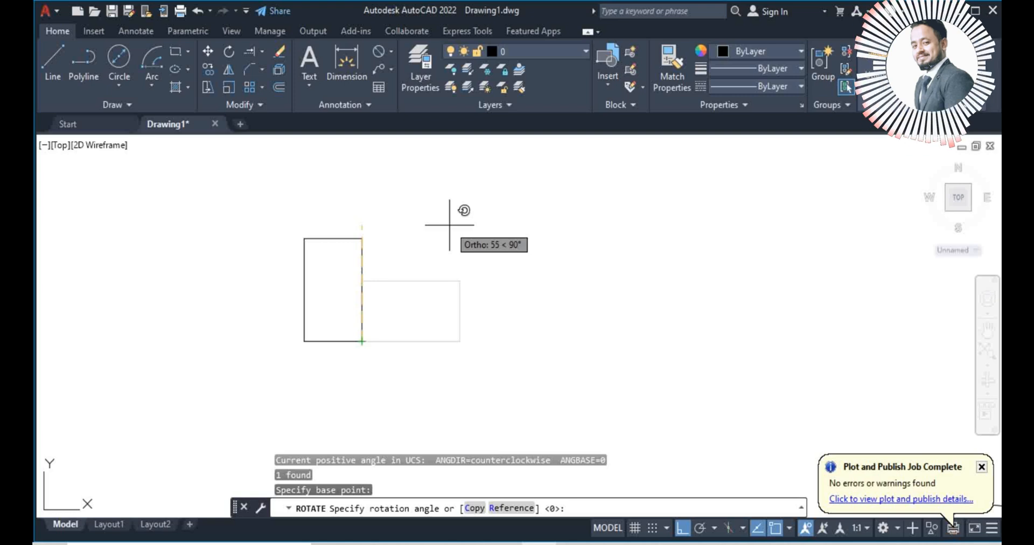
pyautogui.write('r')
pyautogui.press('Return')
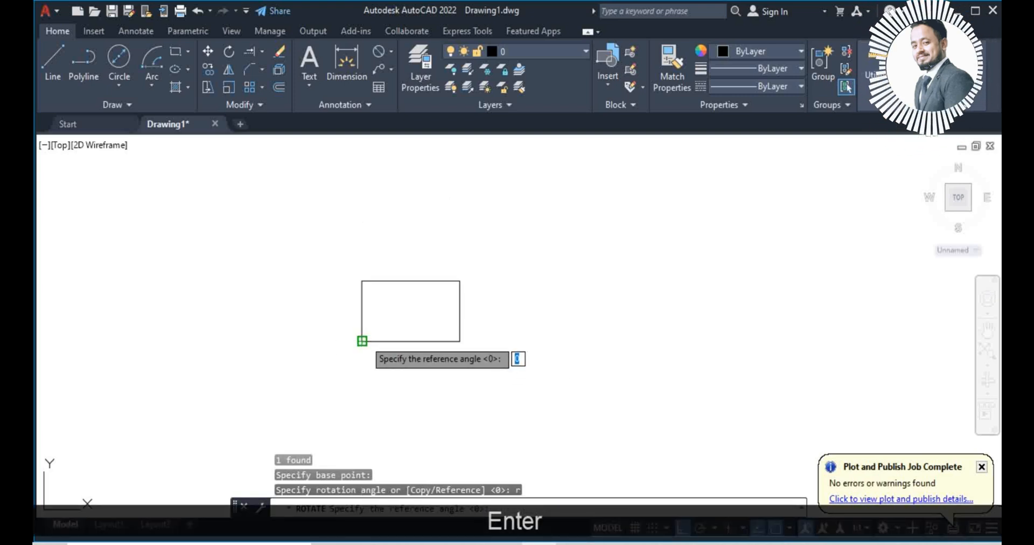
pyautogui.click(362, 341)
pyautogui.click(460, 341)
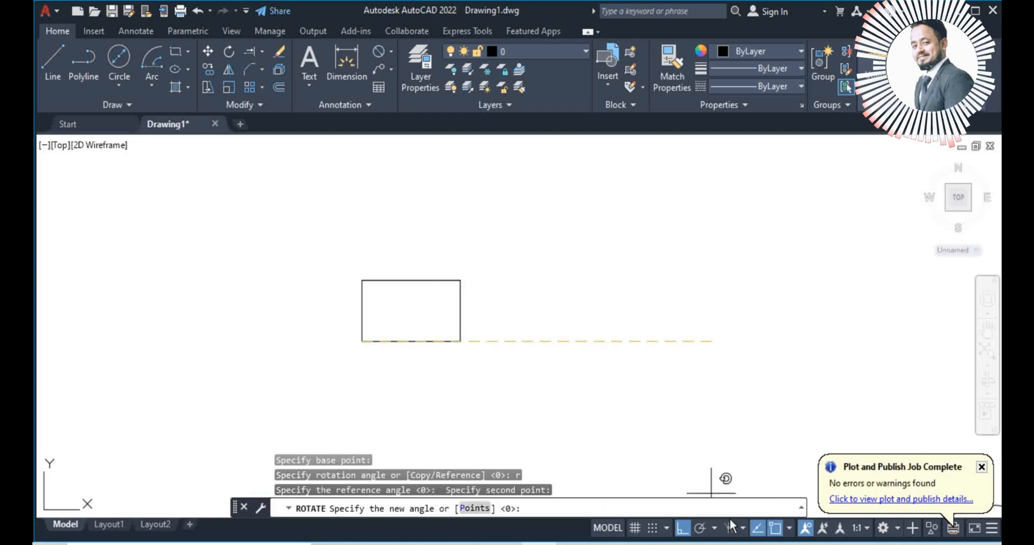
pyautogui.click(680, 531)
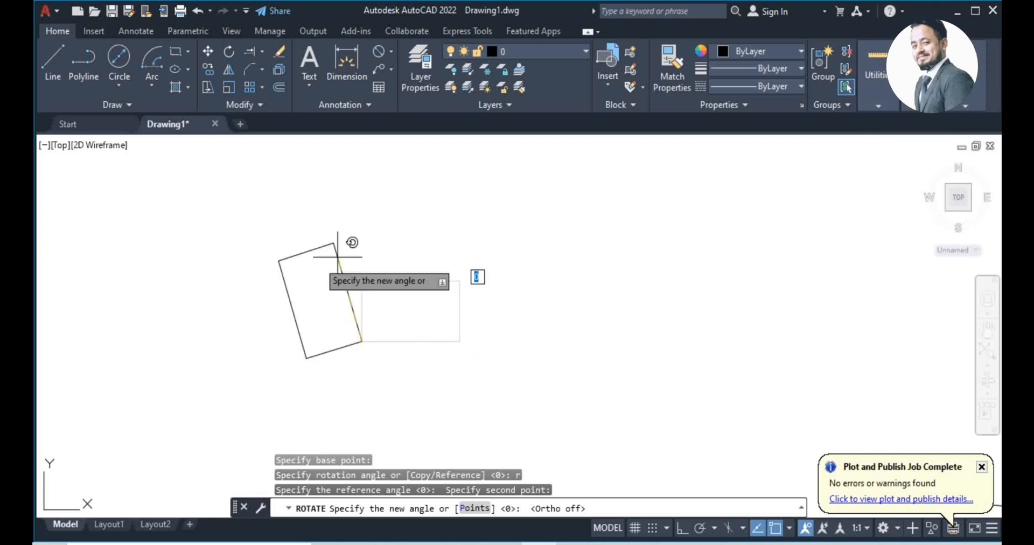
pyautogui.press('Escape')
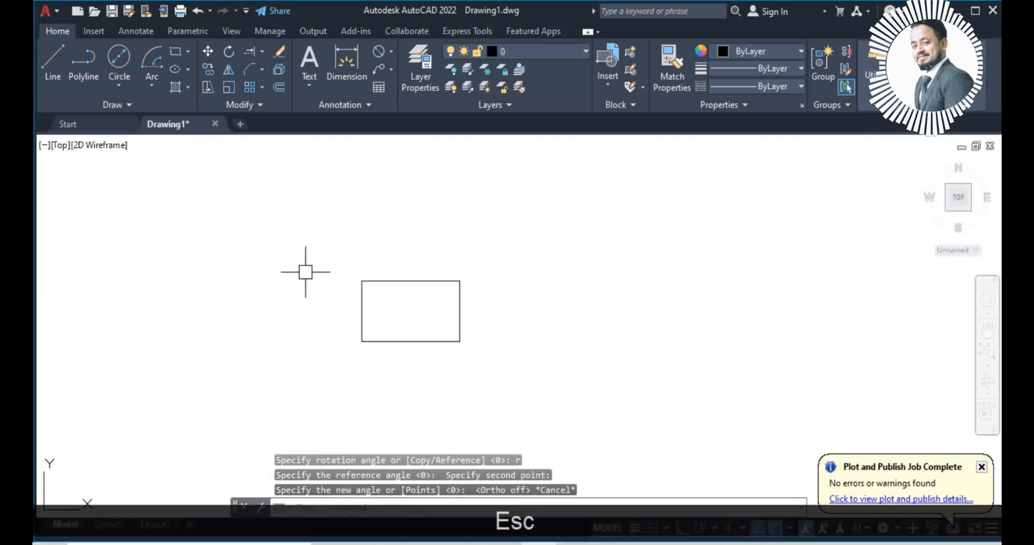
# Try the Reference rotation of the rectangle again with Ortho off, using its bottom-left corner as base point and its bottom edge as reference.
pyautogui.click(292, 250)
pyautogui.click(555, 385)
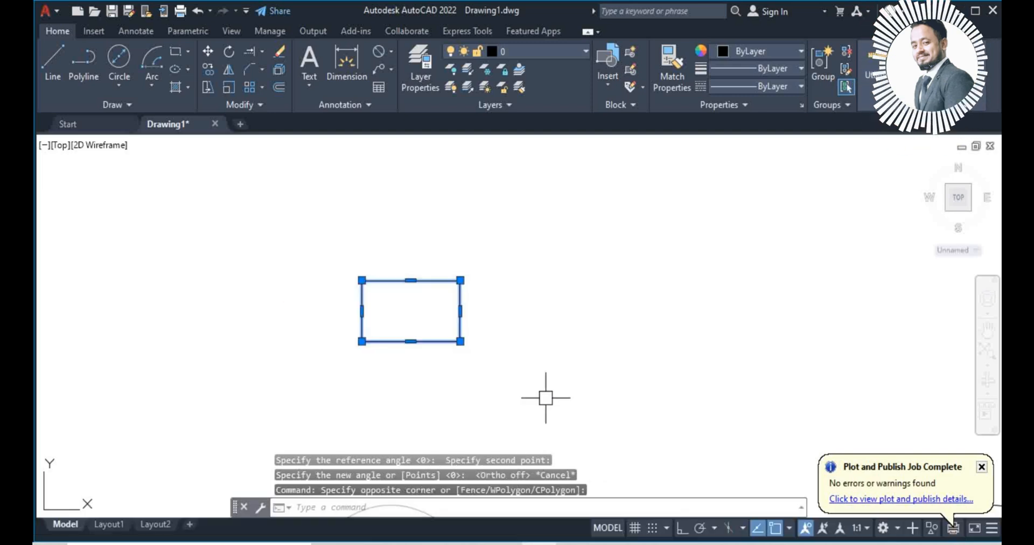
pyautogui.write('ro')
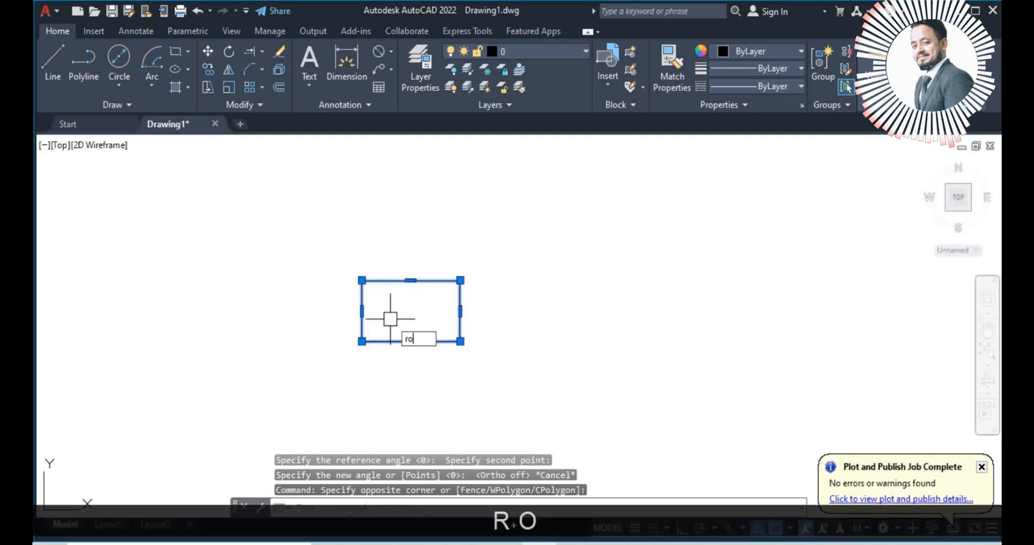
pyautogui.press('Return')
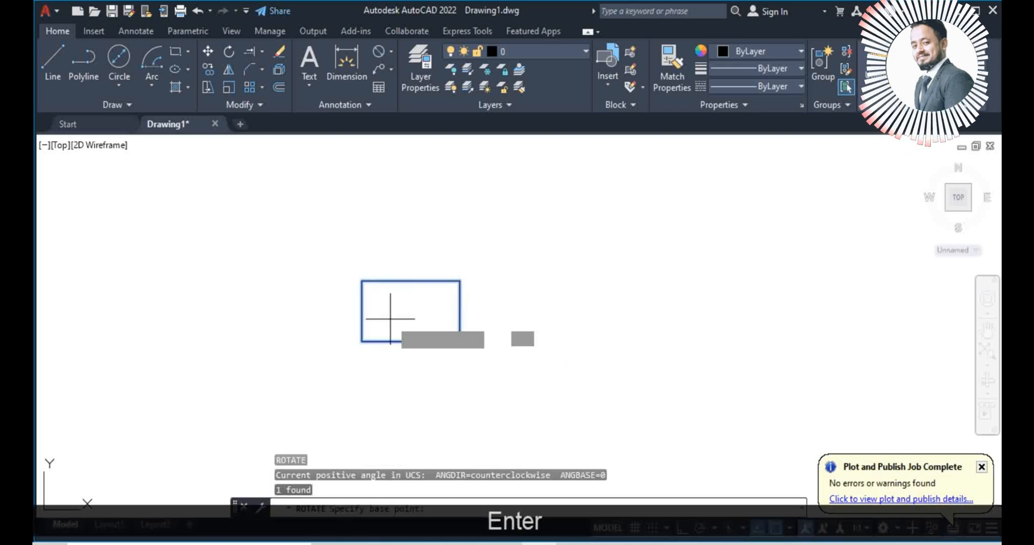
pyautogui.click(361, 341)
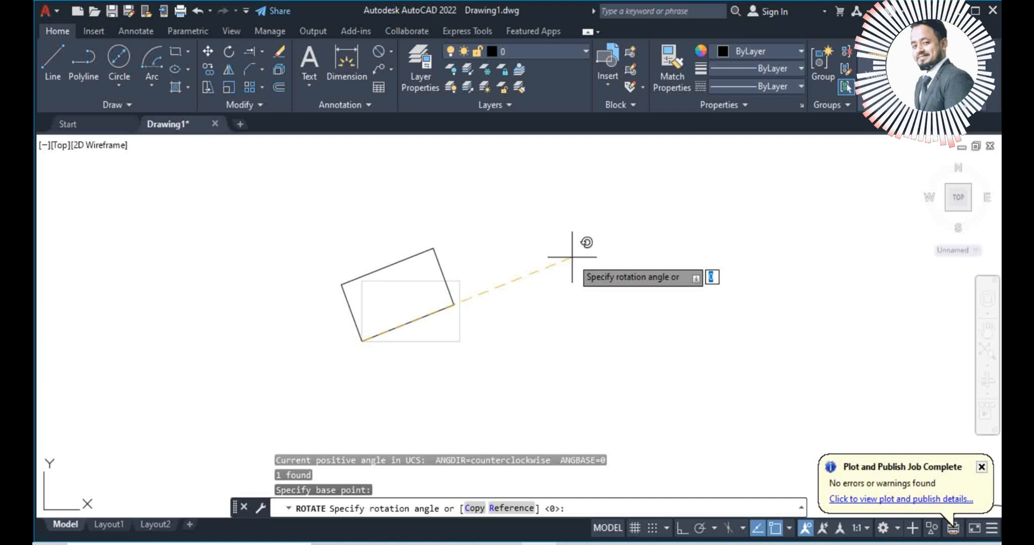
pyautogui.write('r')
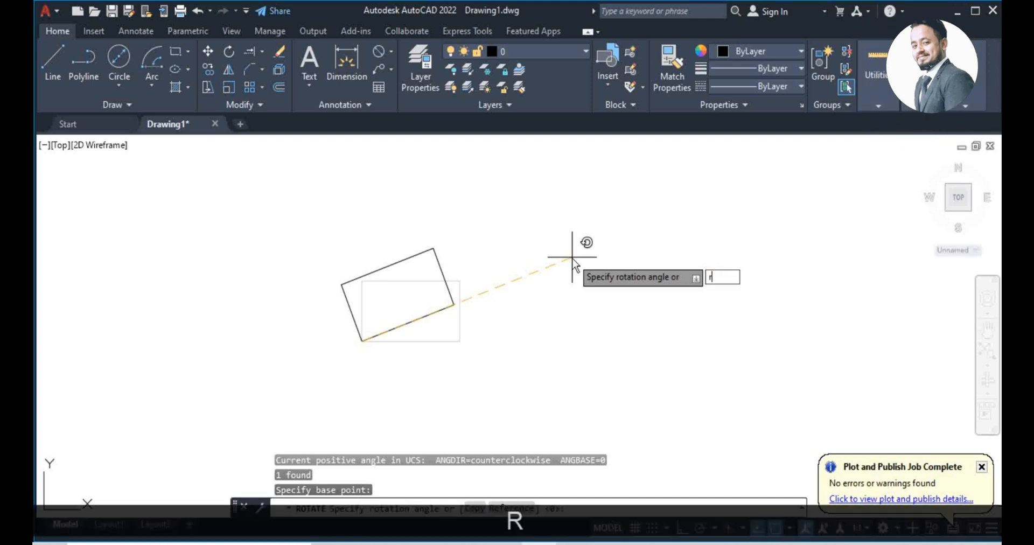
pyautogui.press('Return')
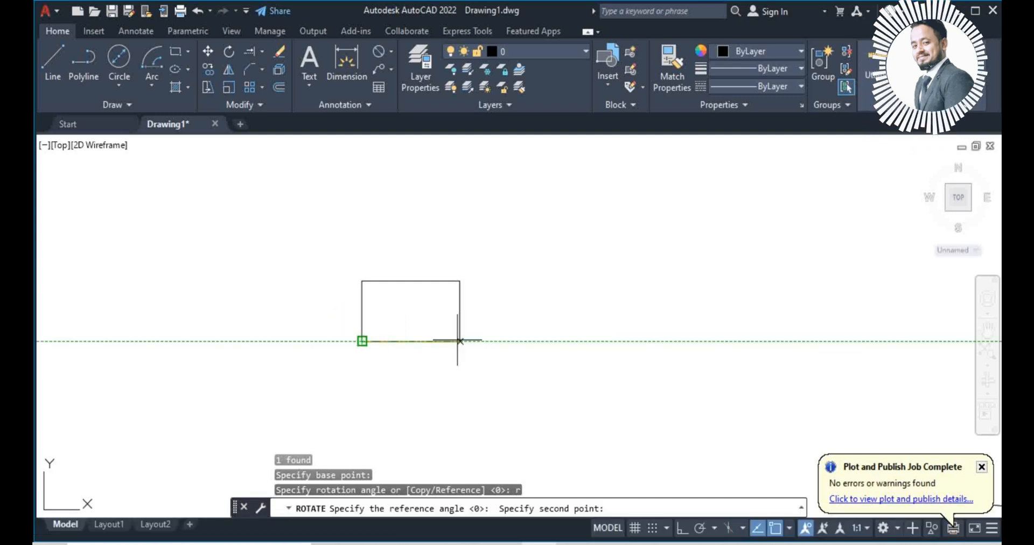
pyautogui.click(411, 340)
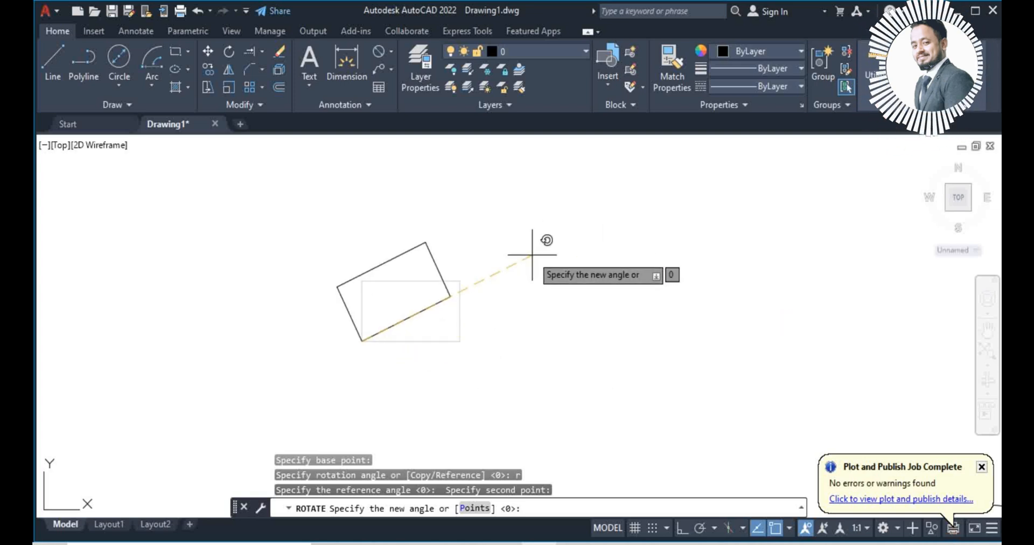
pyautogui.press('Escape')
# Rotate a copy of the rectangle to about 270° around its bottom-left corner, using the Copy option.
pyautogui.click(323, 247)
pyautogui.click(569, 352)
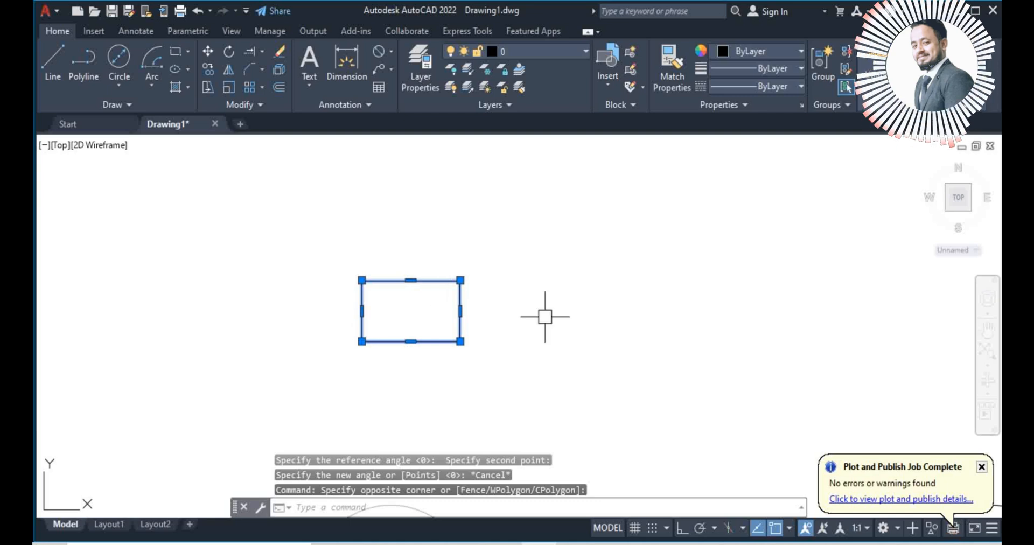
pyautogui.write('ro')
pyautogui.press('space')
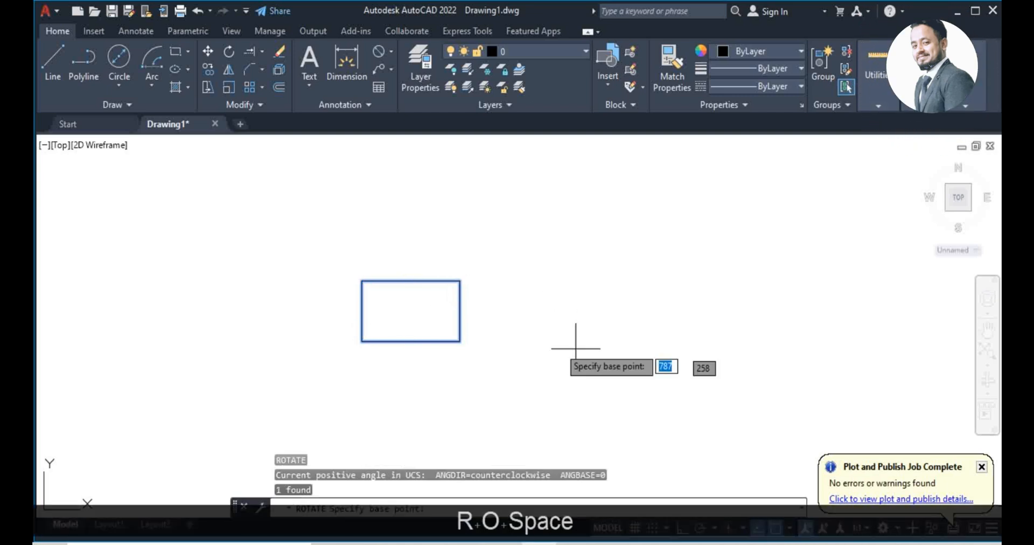
pyautogui.click(362, 341)
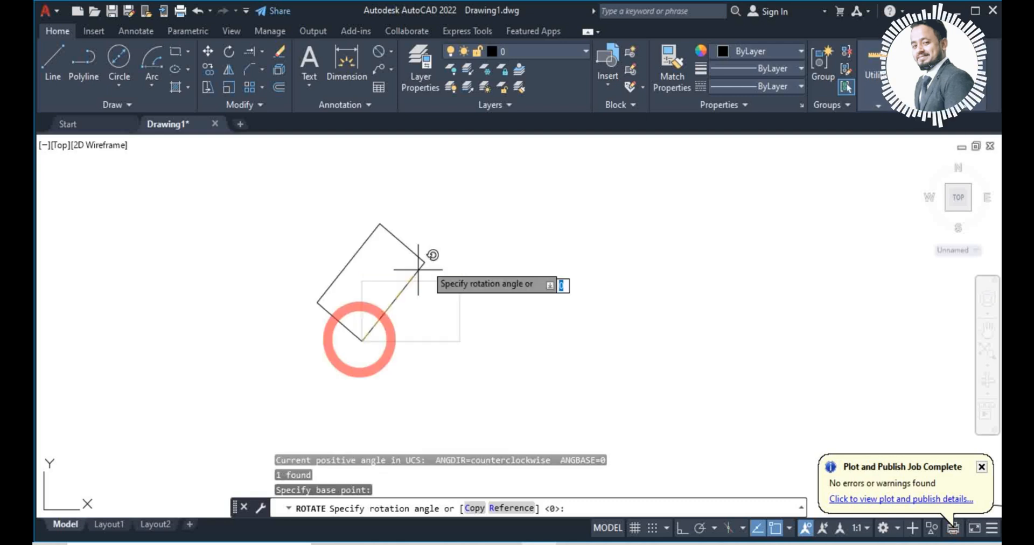
pyautogui.click(474, 508)
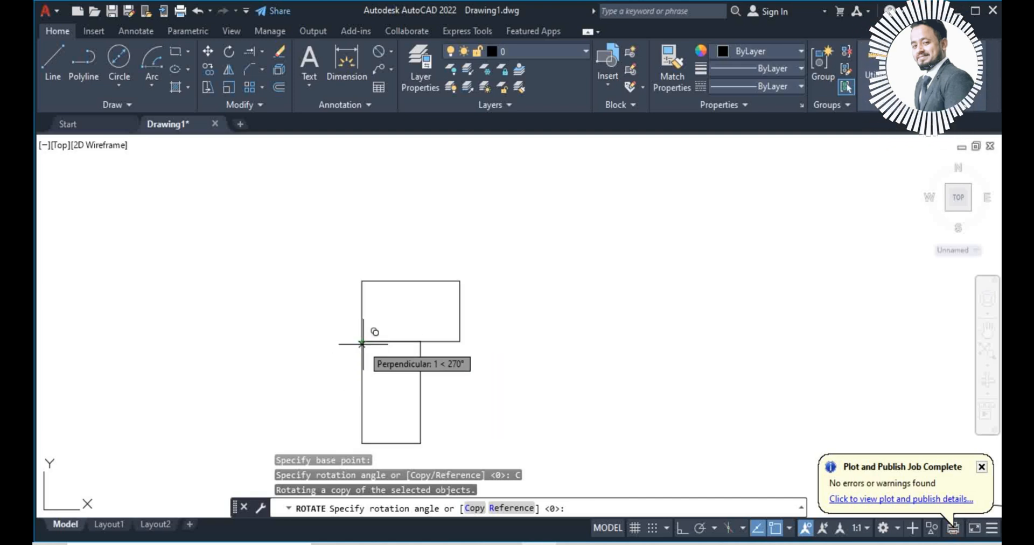
pyautogui.click(361, 445)
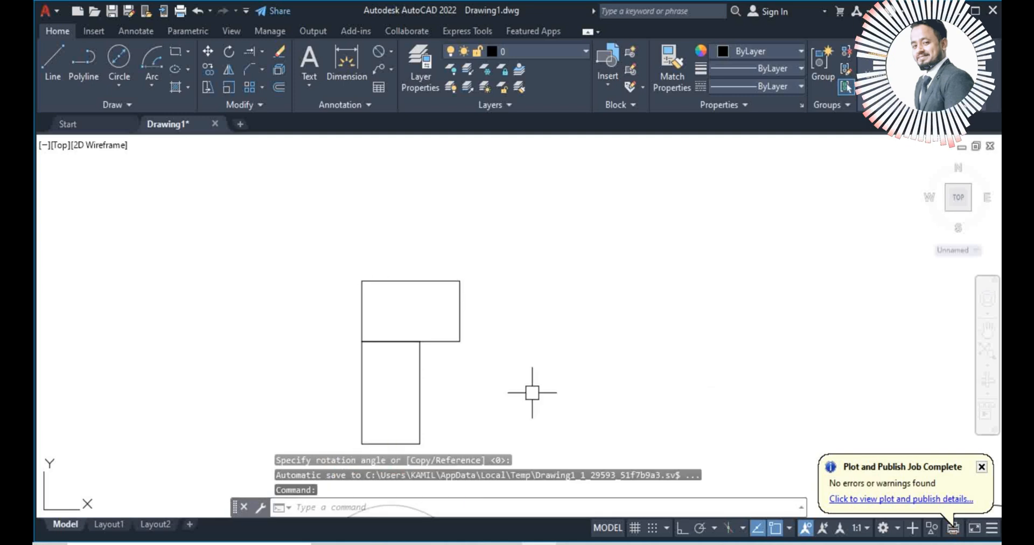
# Delete both rectangles, then undo the deletion and the rotated copy.
pyautogui.click(527, 232)
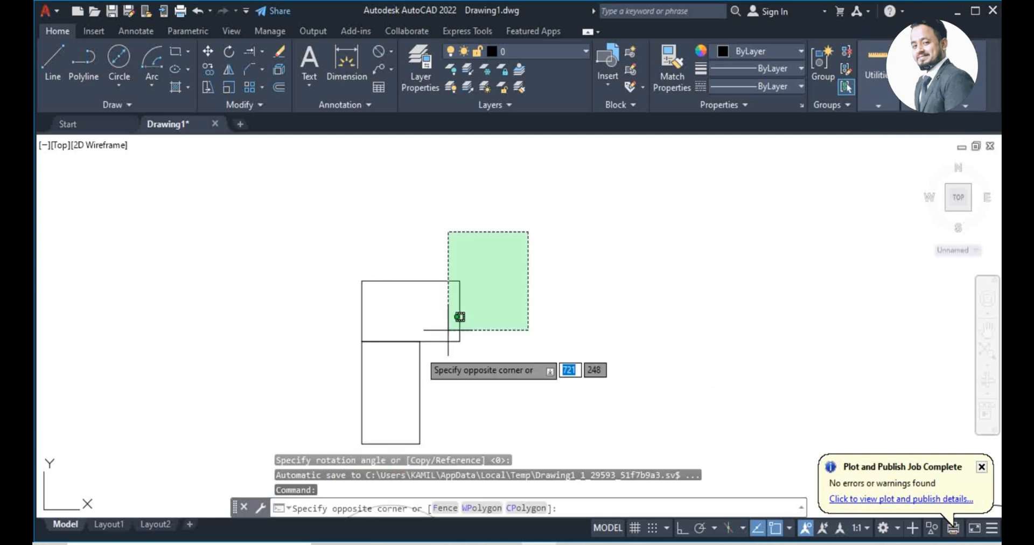
pyautogui.click(256, 455)
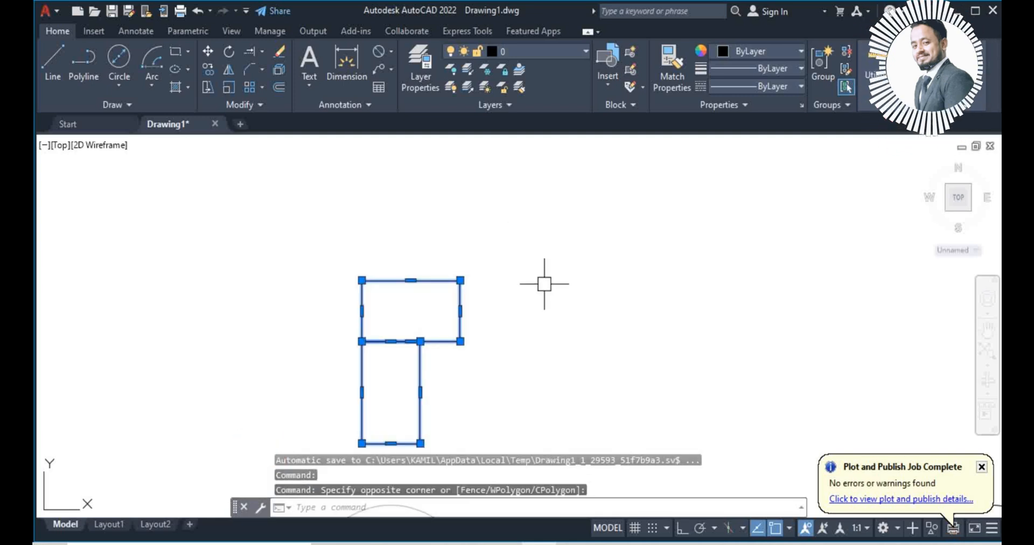
pyautogui.press('Delete')
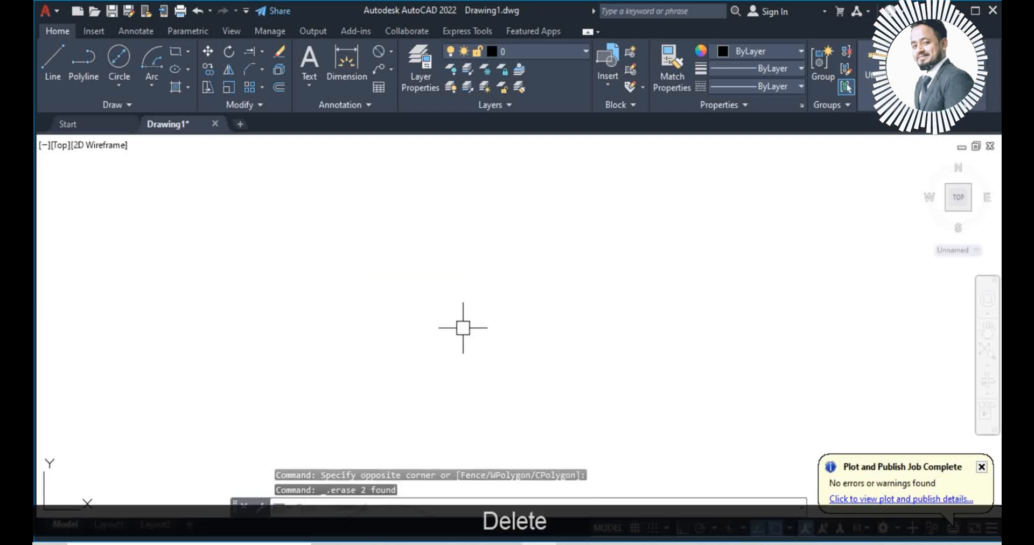
pyautogui.hotkey('ctrl', 'z')
pyautogui.hotkey('ctrl', 'z')
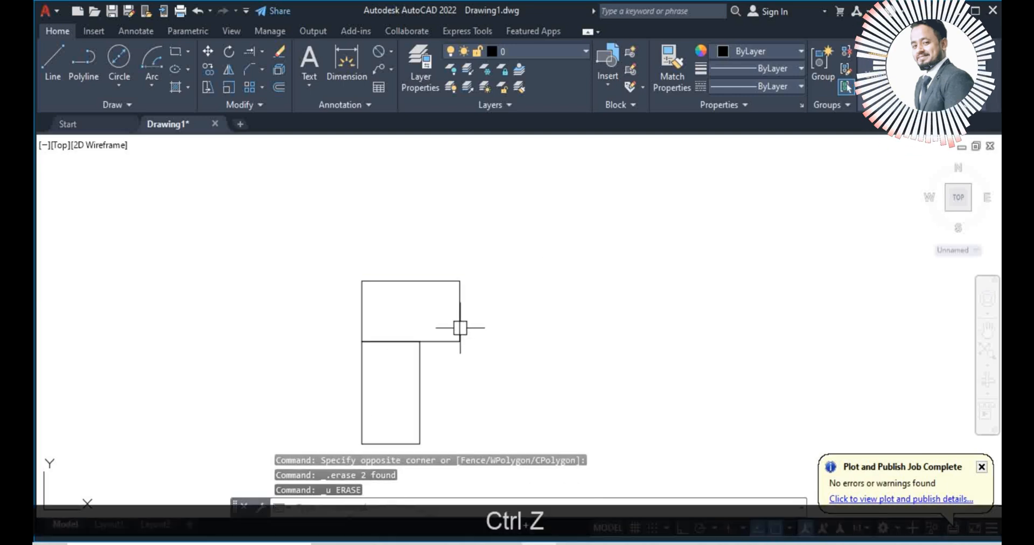
pyautogui.click(318, 224)
pyautogui.click(509, 365)
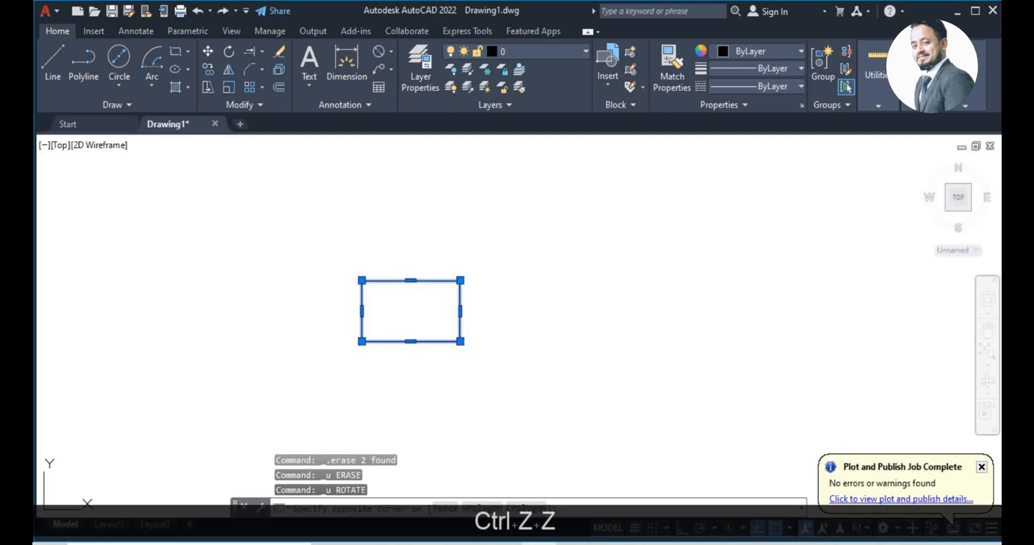
pyautogui.write('ro')
pyautogui.press('Return')
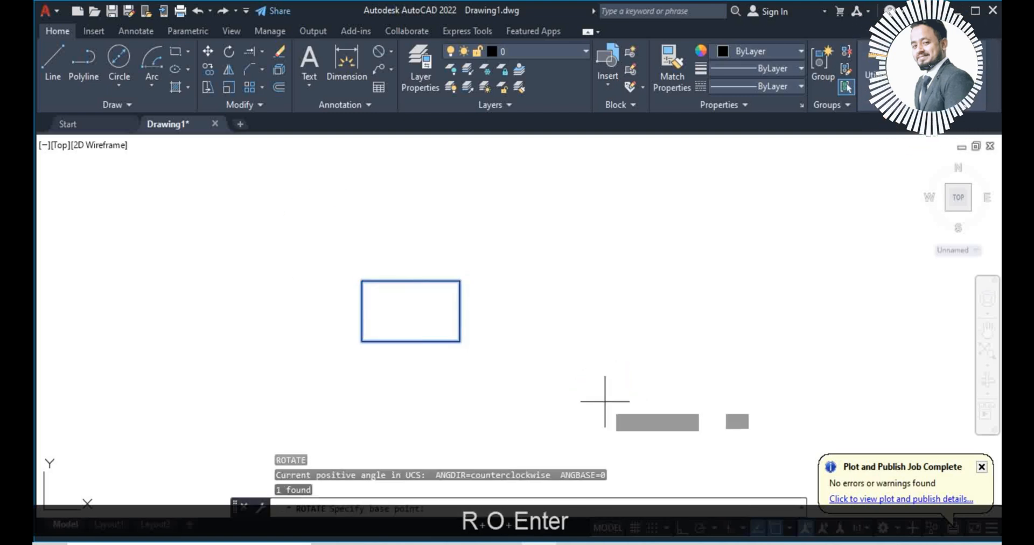
pyautogui.click(361, 340)
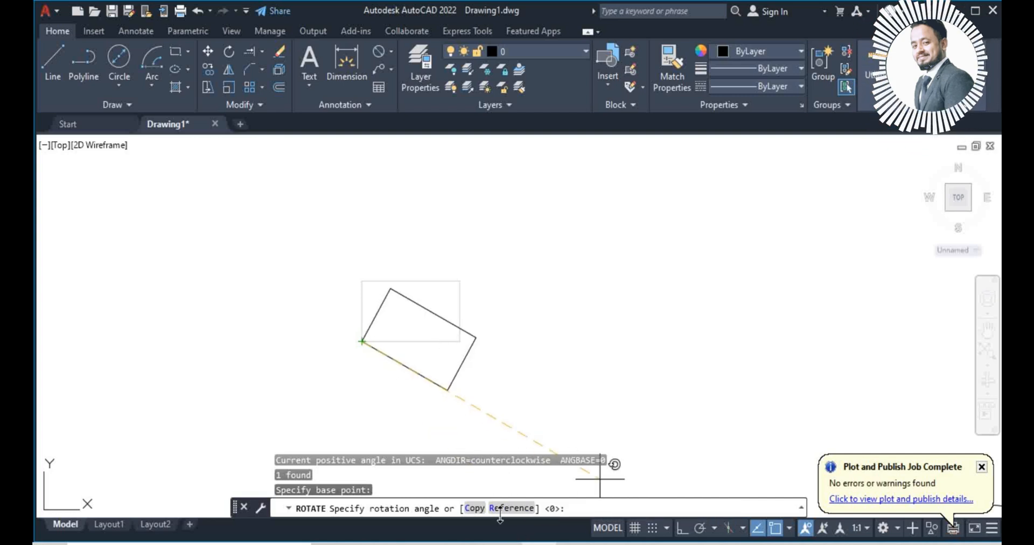
pyautogui.press('pagedown')
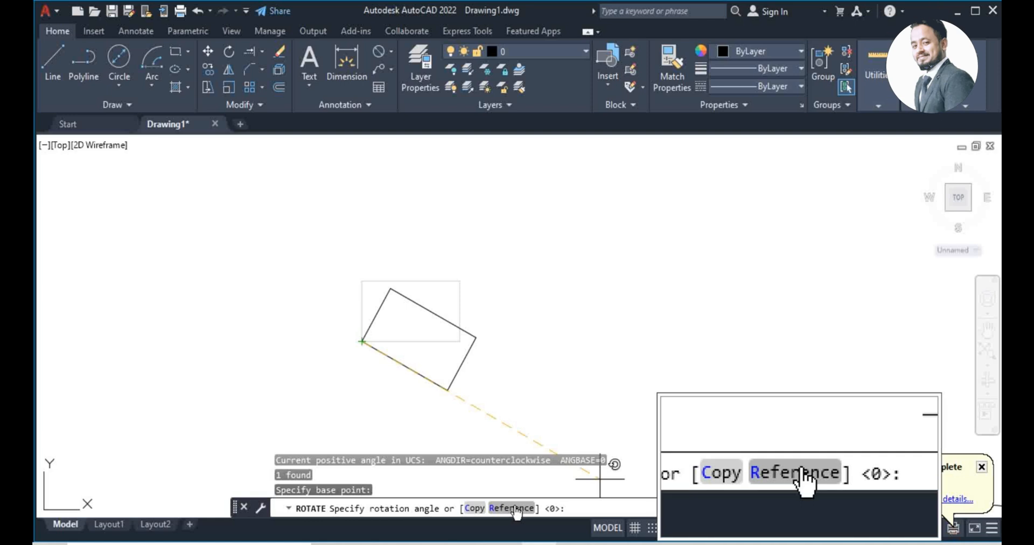
pyautogui.press('pagedown')
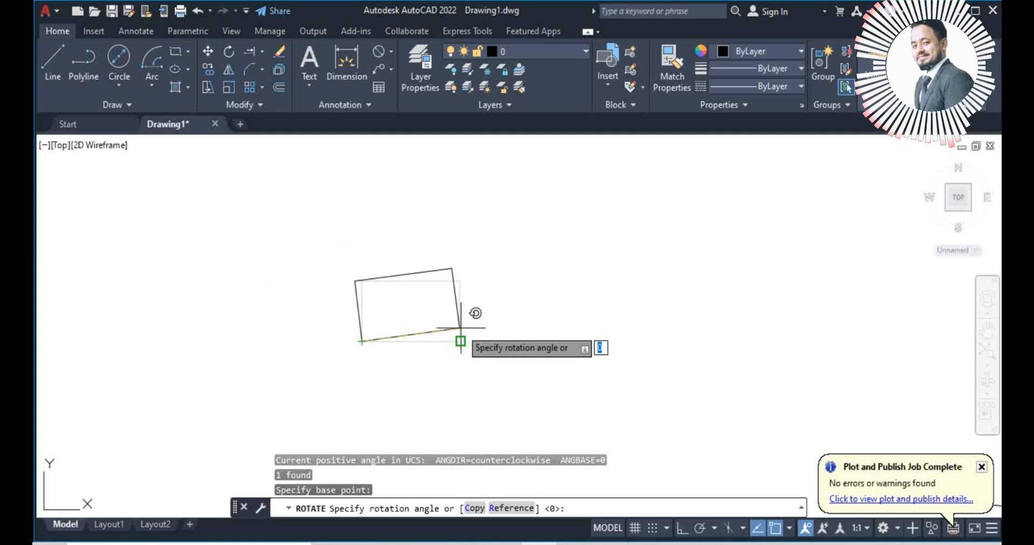
pyautogui.press('Escape')
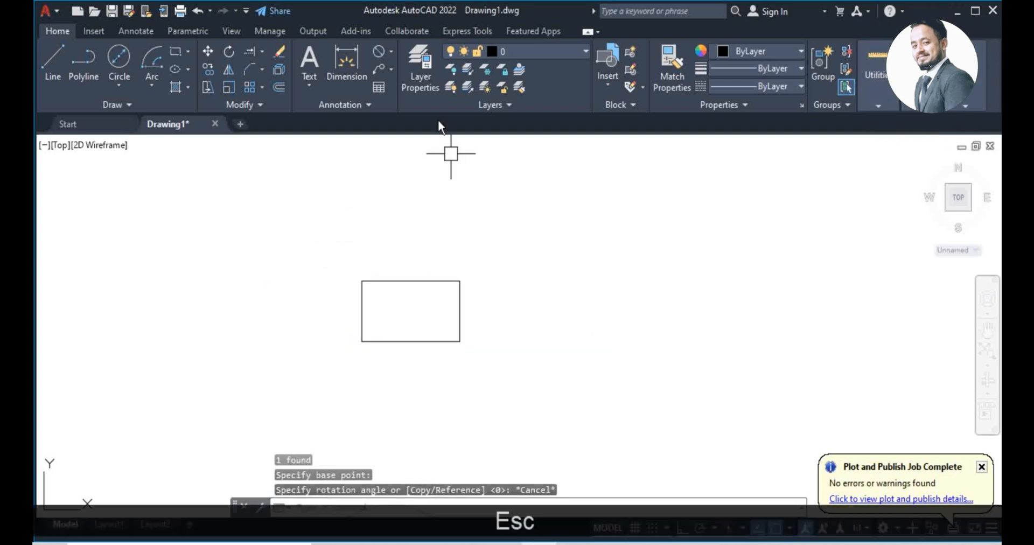
# Delete the rectangle, then undo the deletion.
pyautogui.click(300, 227)
pyautogui.click(586, 398)
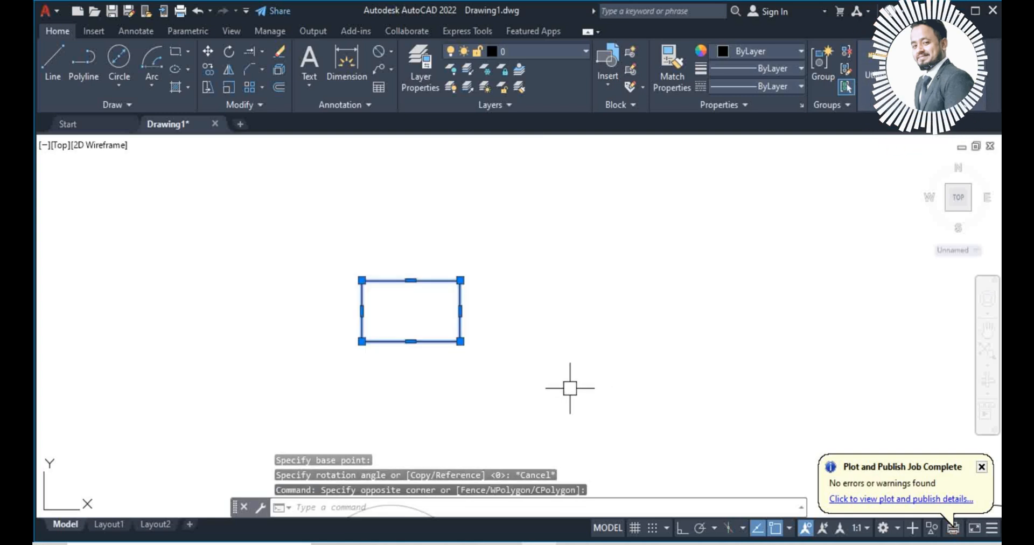
pyautogui.press('Delete')
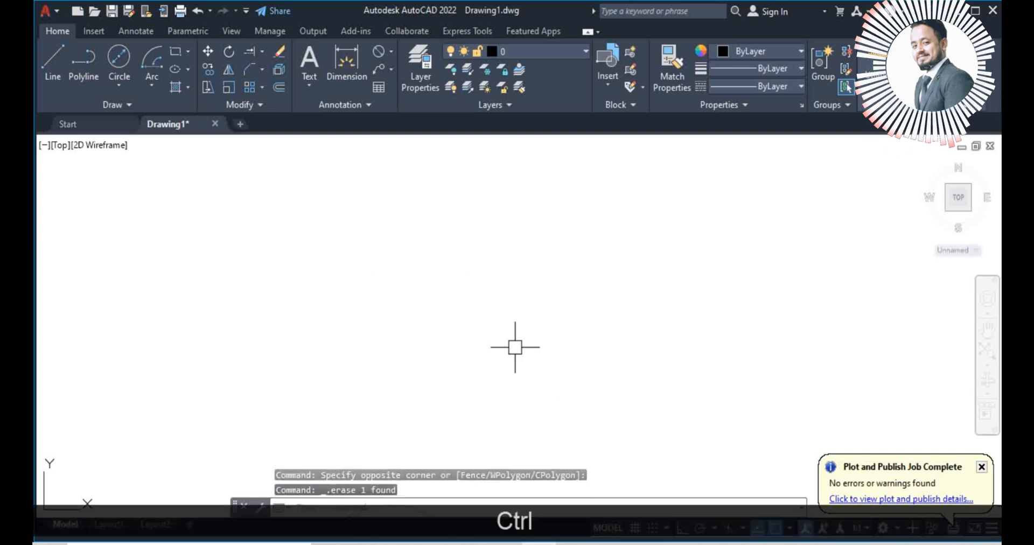
pyautogui.hotkey('ctrl', 'z')
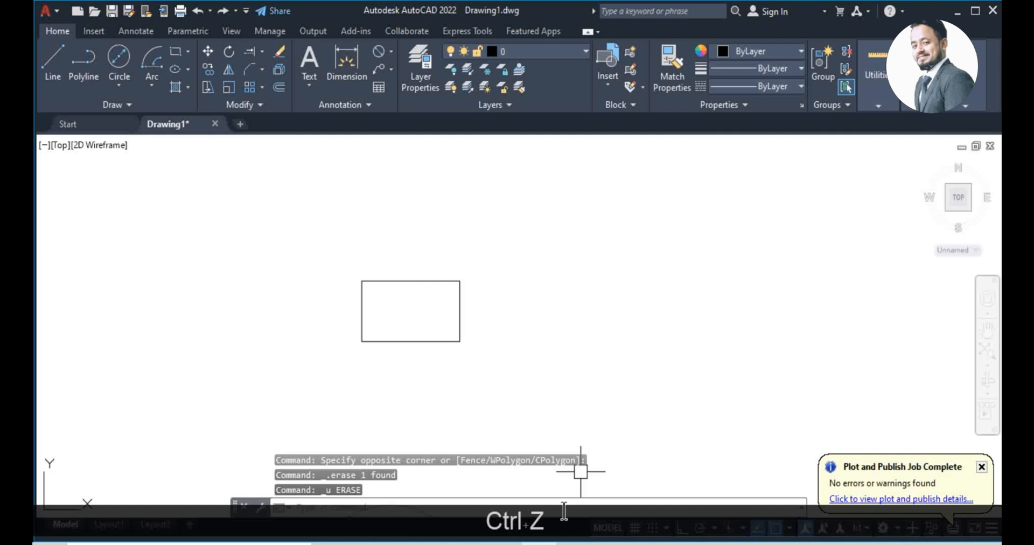
# Mirror the rectangle across a vertical line drawn to its right, keeping the source object.
pyautogui.moveTo(451, 323); pyautogui.dragTo(311, 309, button='middle')
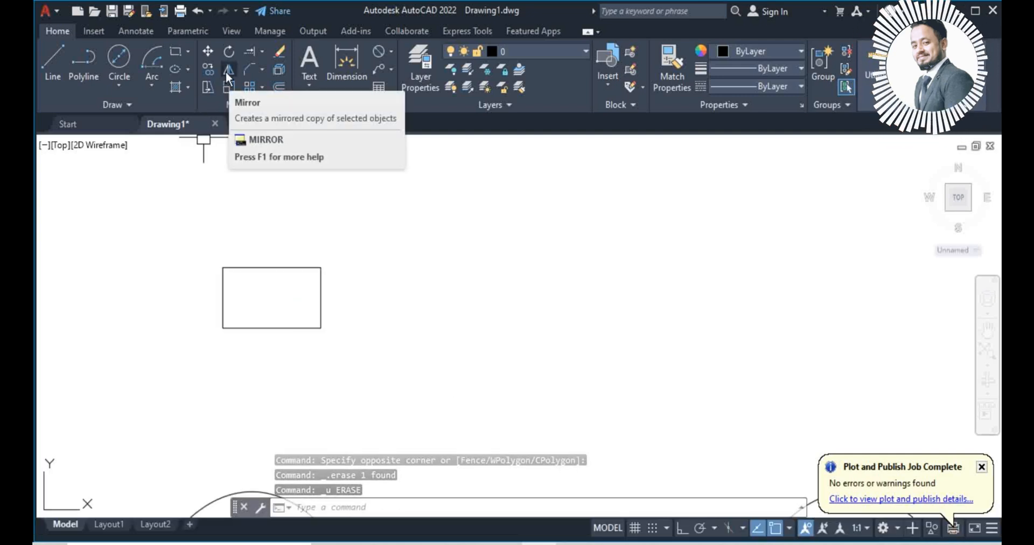
pyautogui.click(189, 198)
pyautogui.click(496, 352)
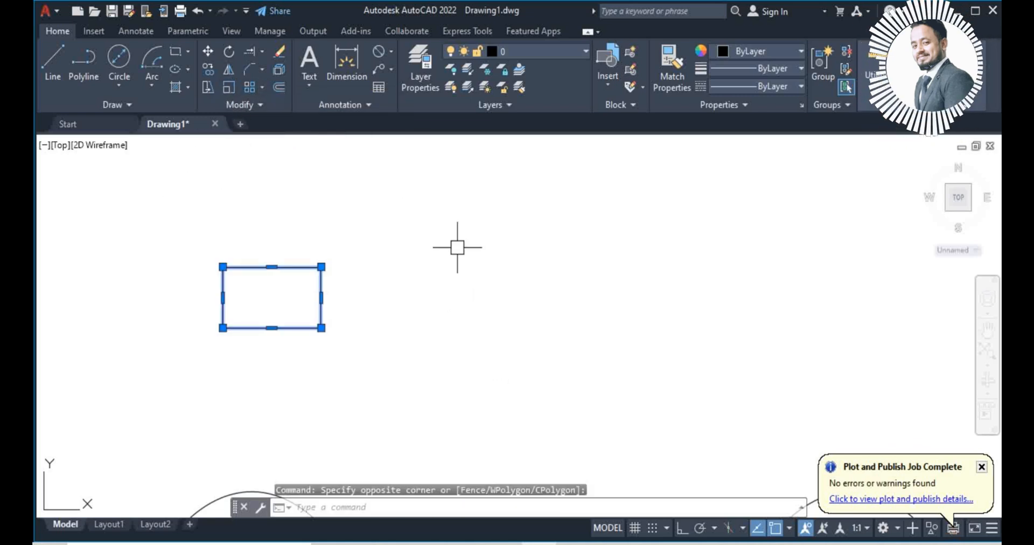
pyautogui.write('mi')
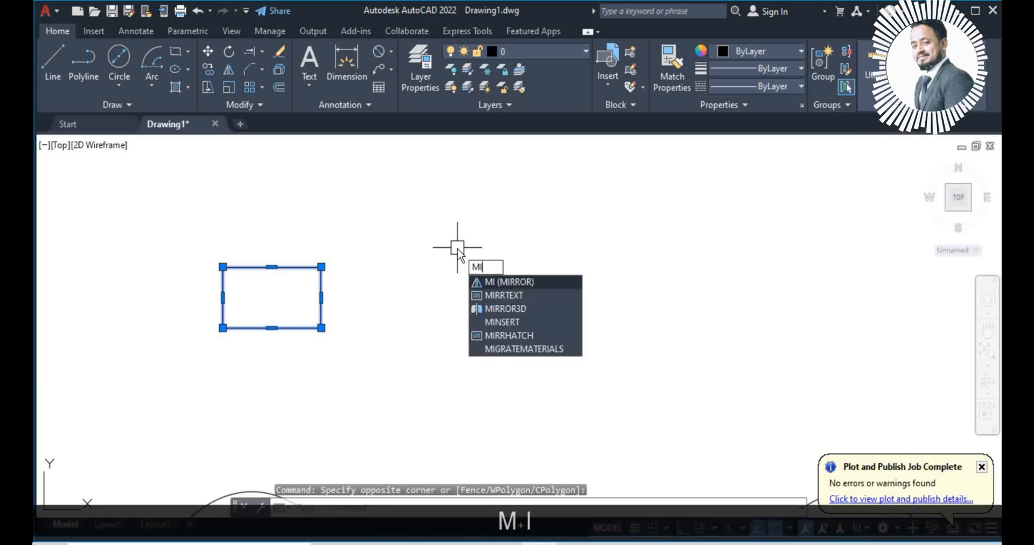
pyautogui.press('Return')
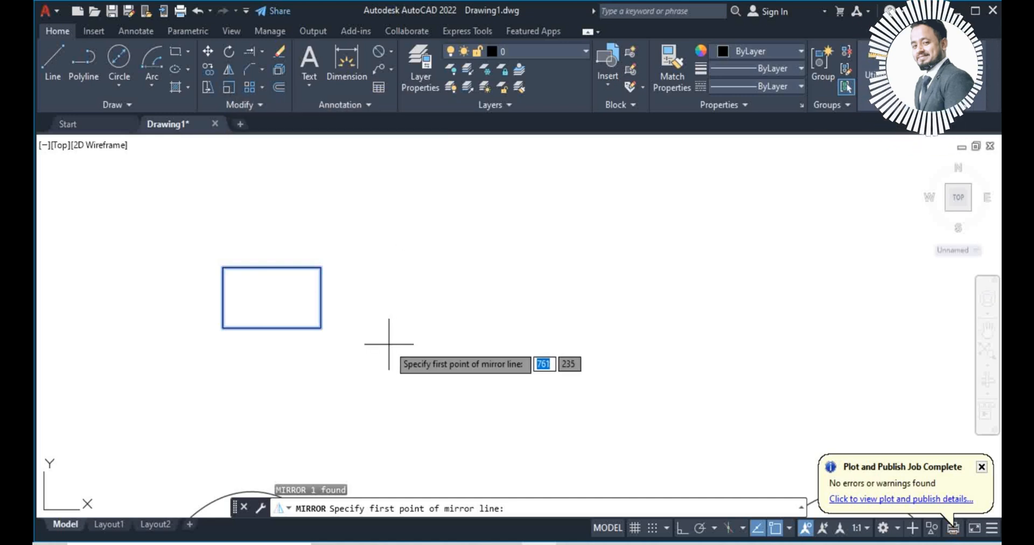
pyautogui.click(386, 369)
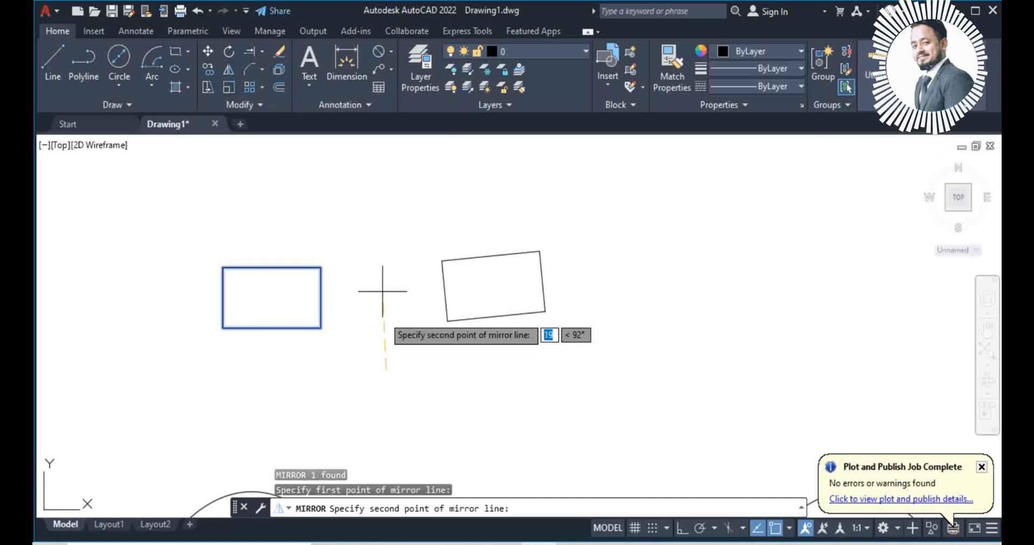
pyautogui.click(385, 179)
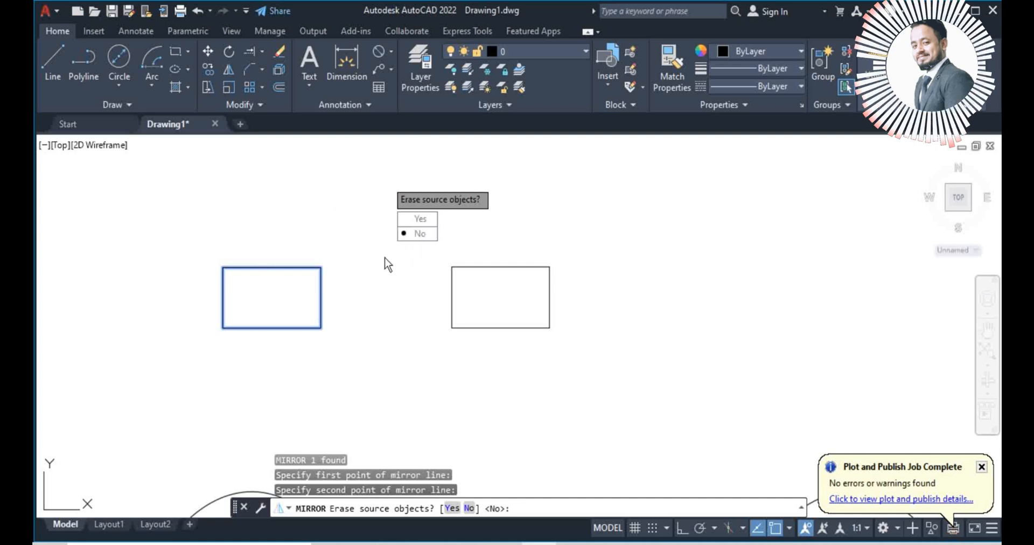
pyautogui.click(419, 236)
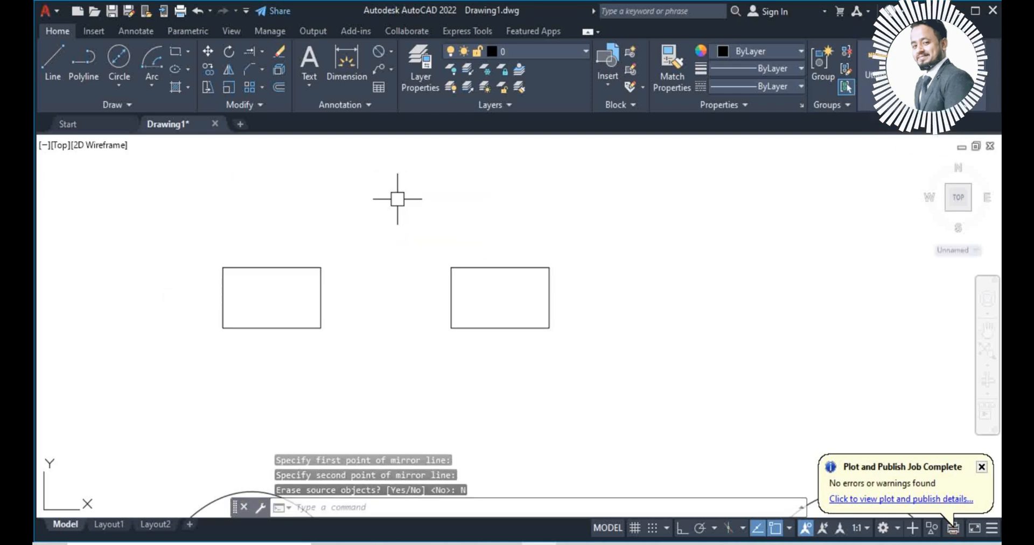
# Delete the lower small square inside the rightmost elliptical flange.
pyautogui.scroll(-5, 397, 198)
pyautogui.scroll(3, 507, 339)
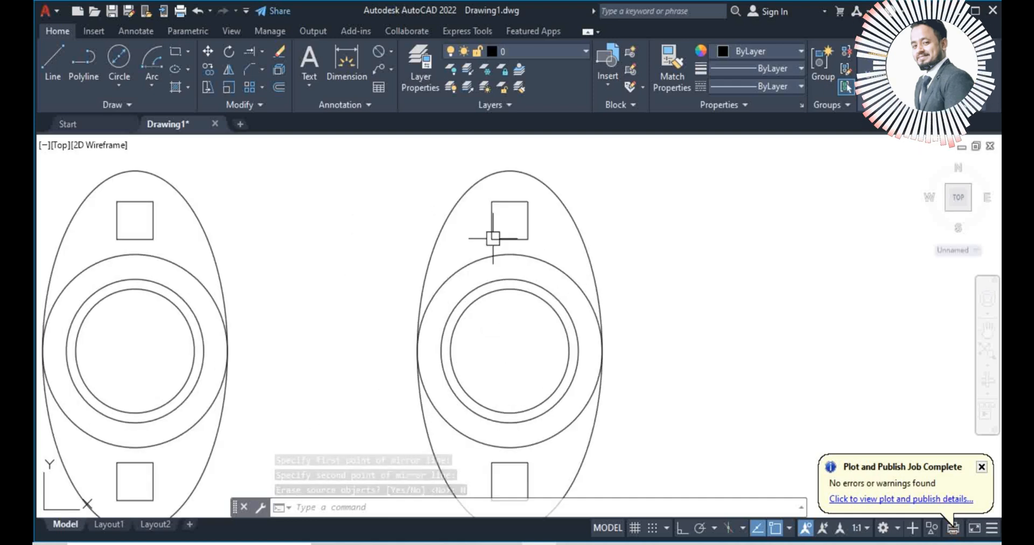
pyautogui.scroll(-2, 495, 237)
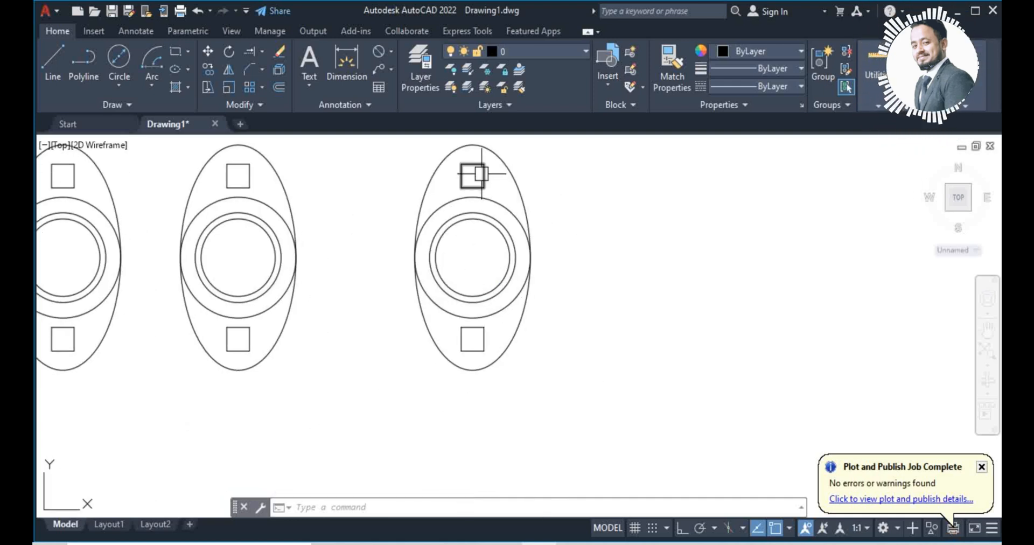
pyautogui.click(483, 349)
pyautogui.moveTo(484, 353)
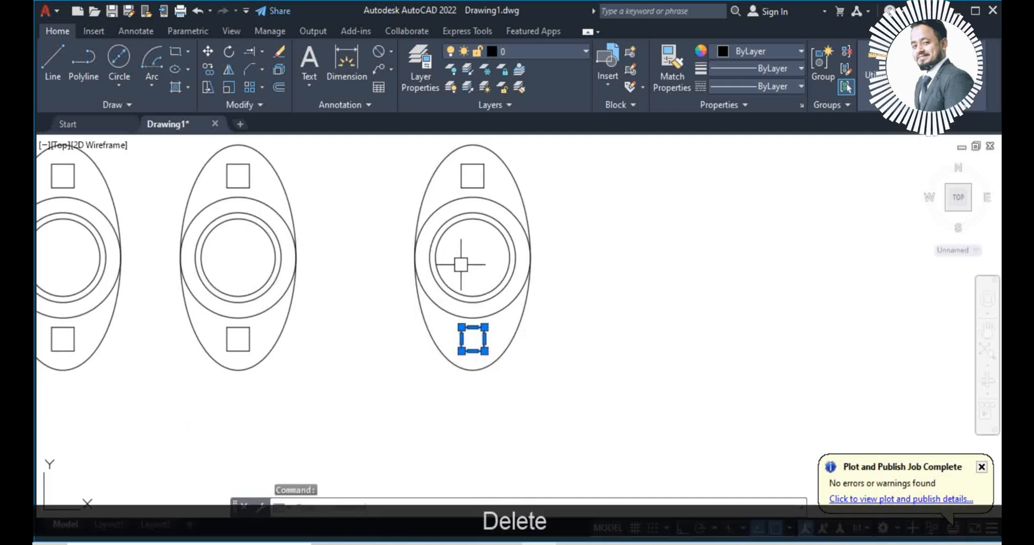
pyautogui.press('Delete')
# Mirror the rightmost flange's upper square across the horizontal line between the ellipse's left and right quadrants, keeping the source object.
pyautogui.click(479, 173)
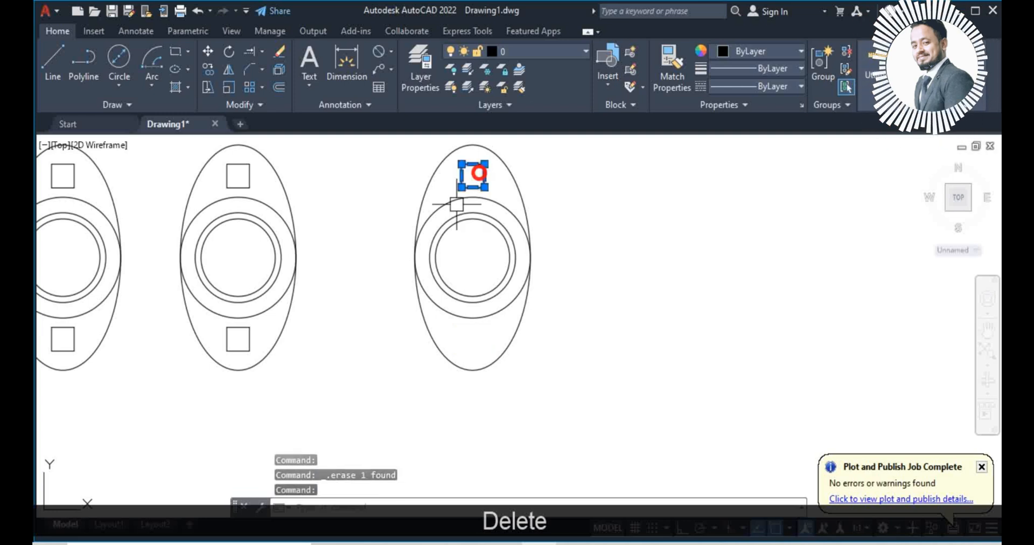
pyautogui.write('mi')
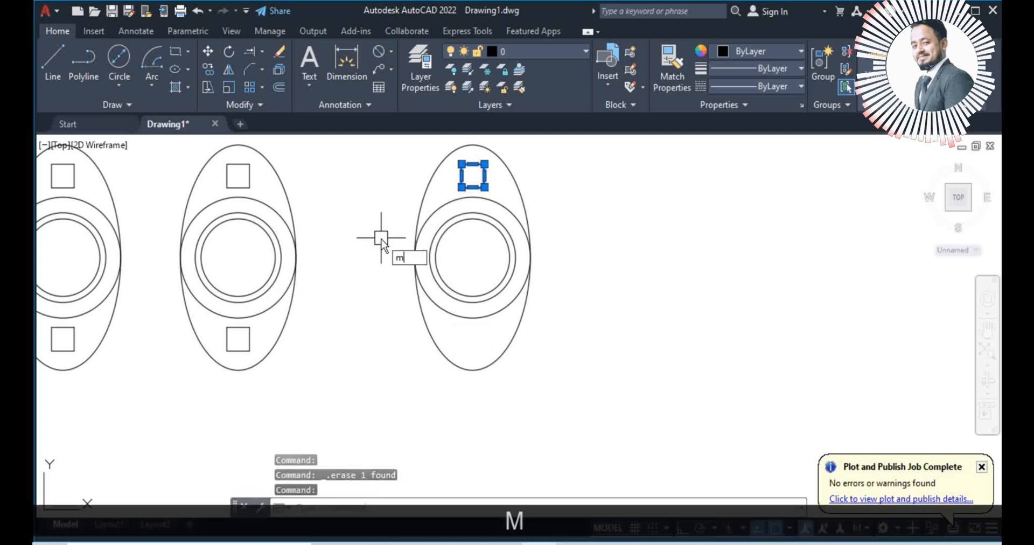
pyautogui.press('Return')
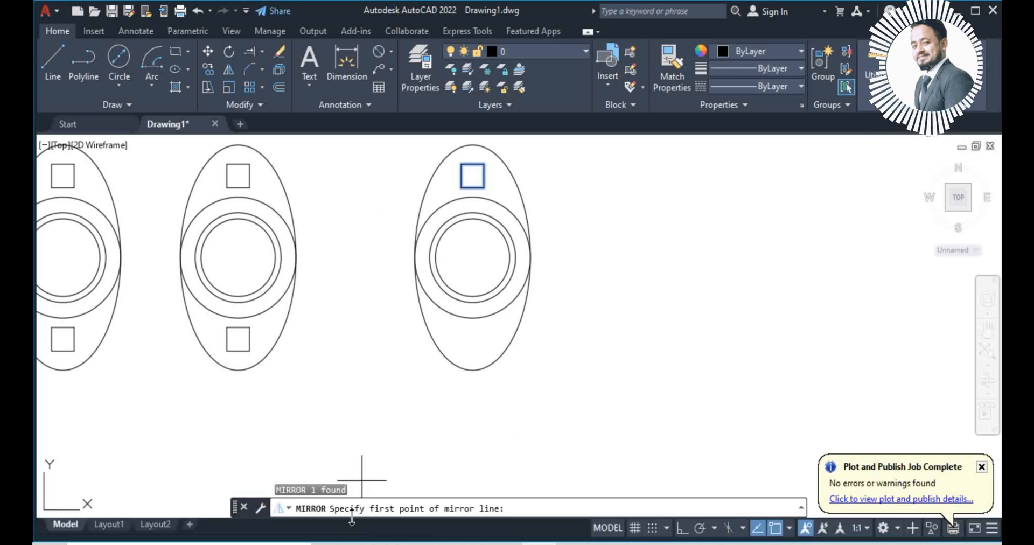
pyautogui.click(414, 257)
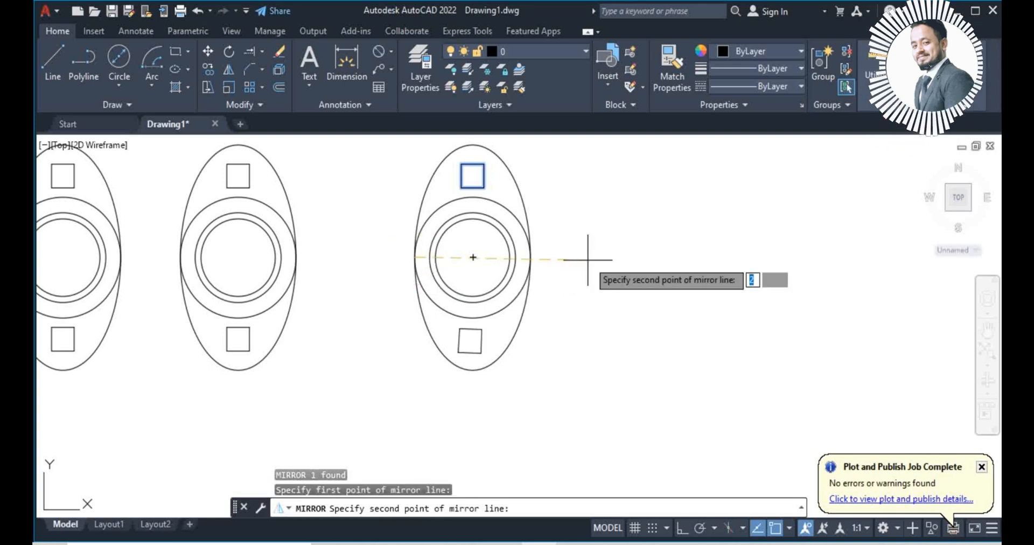
pyautogui.click(530, 257)
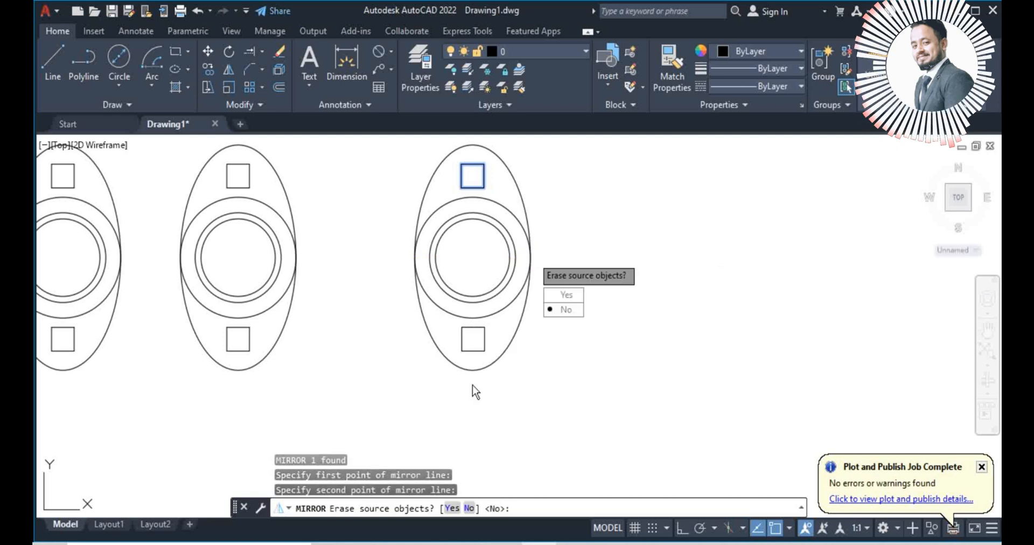
pyautogui.click(566, 310)
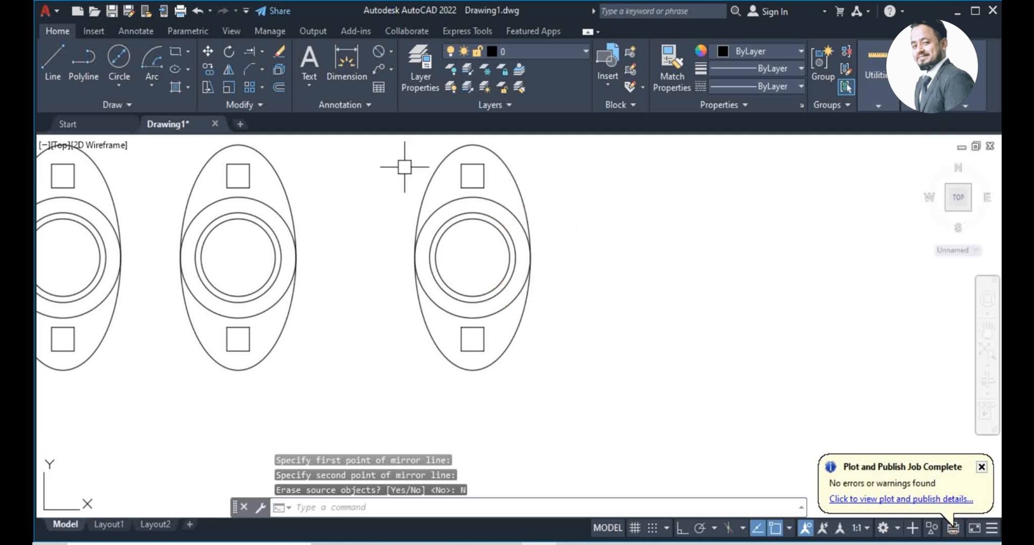
pyautogui.scroll(-2, 398, 316)
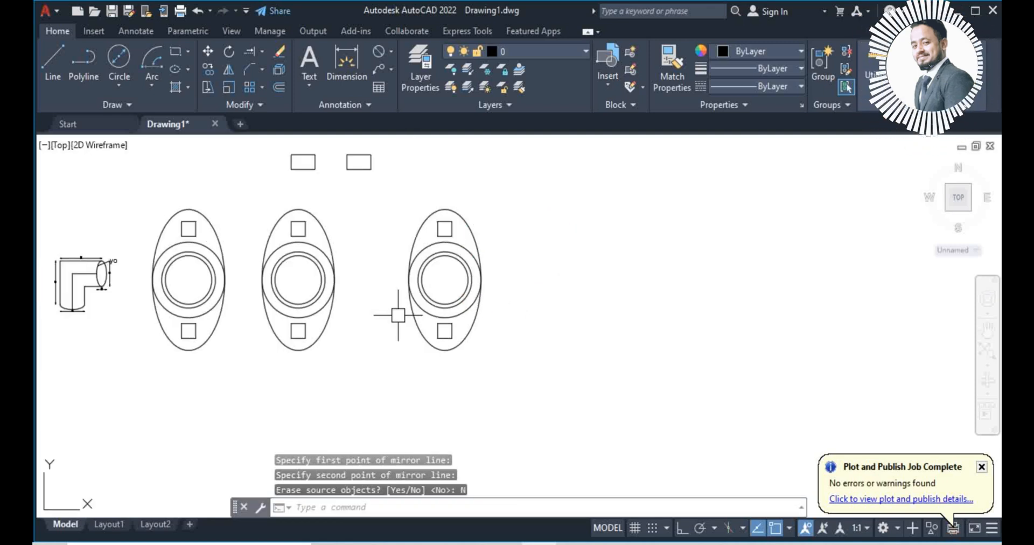
pyautogui.moveTo(397, 315); pyautogui.dragTo(526, 354, button='middle')
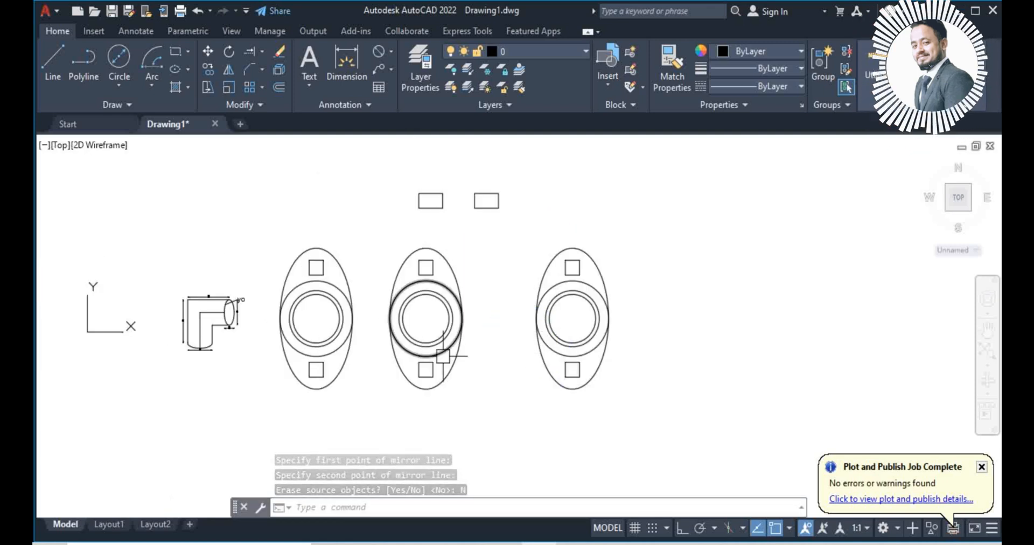
pyautogui.moveTo(540, 325); pyautogui.dragTo(500, 328, button='middle')
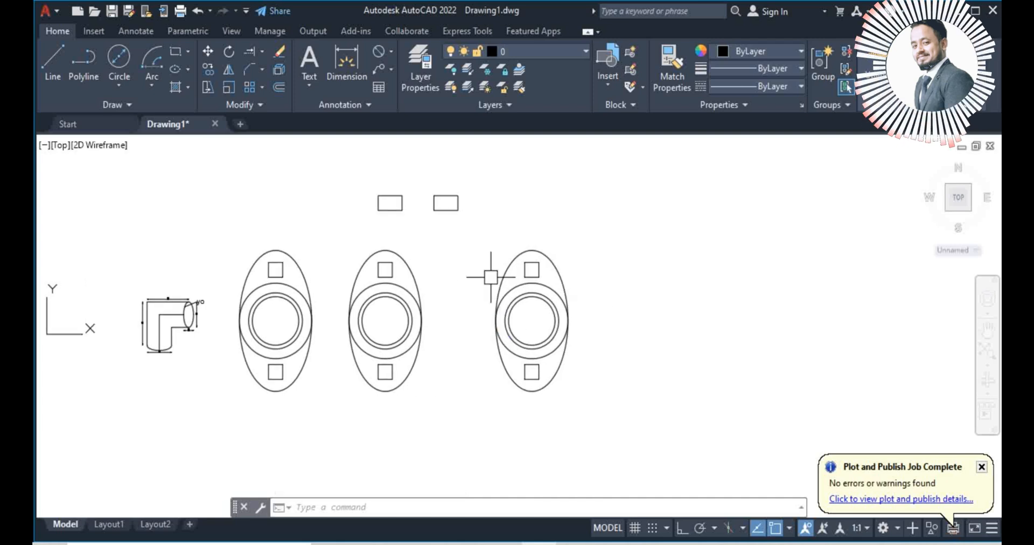